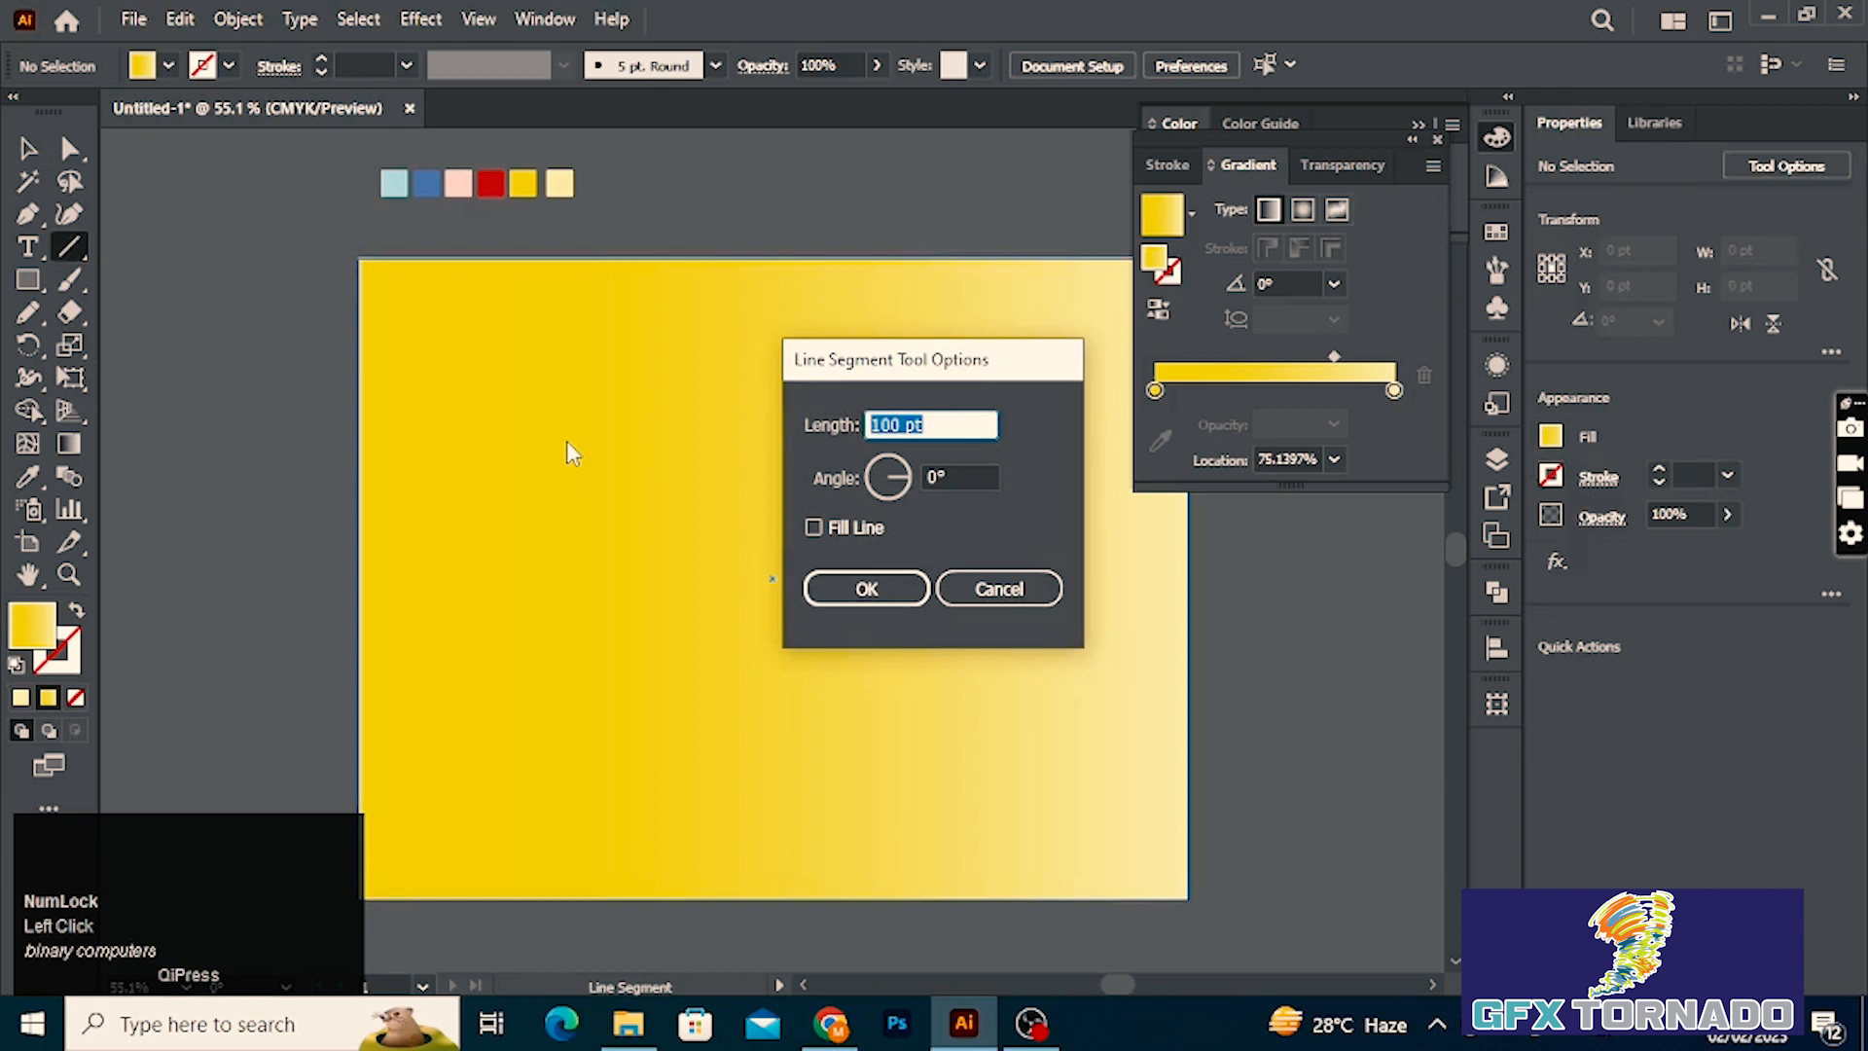
Create a horizontal 100 pt line segment at 0° on the yellow background.
{"action": "key", "text": "Return"}
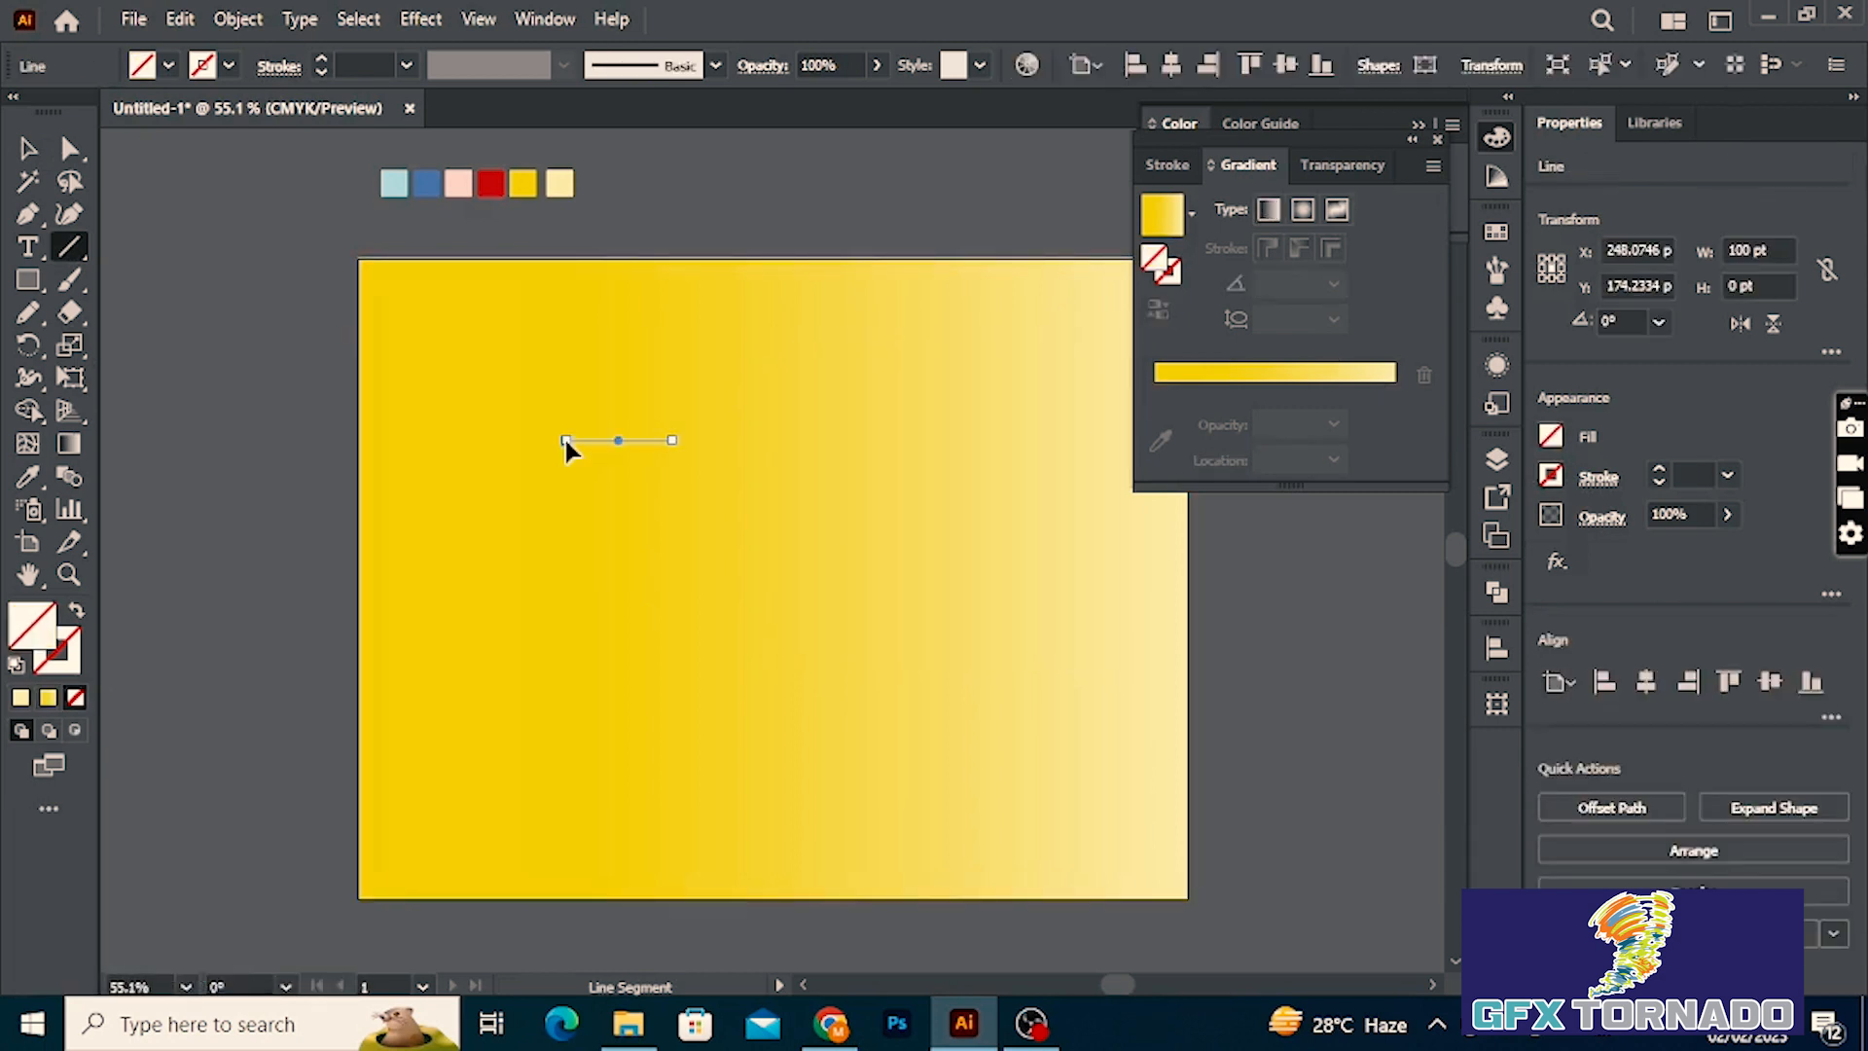
{"action": "key", "text": "ctrl"}
{"action": "key", "text": "ctrl+space"}
{"action": "left_click_drag", "start_coordinate": [540, 403], "coordinate": [792, 571]}
{"action": "left_click_drag", "start_coordinate": [810, 489], "coordinate": [768, 652]}
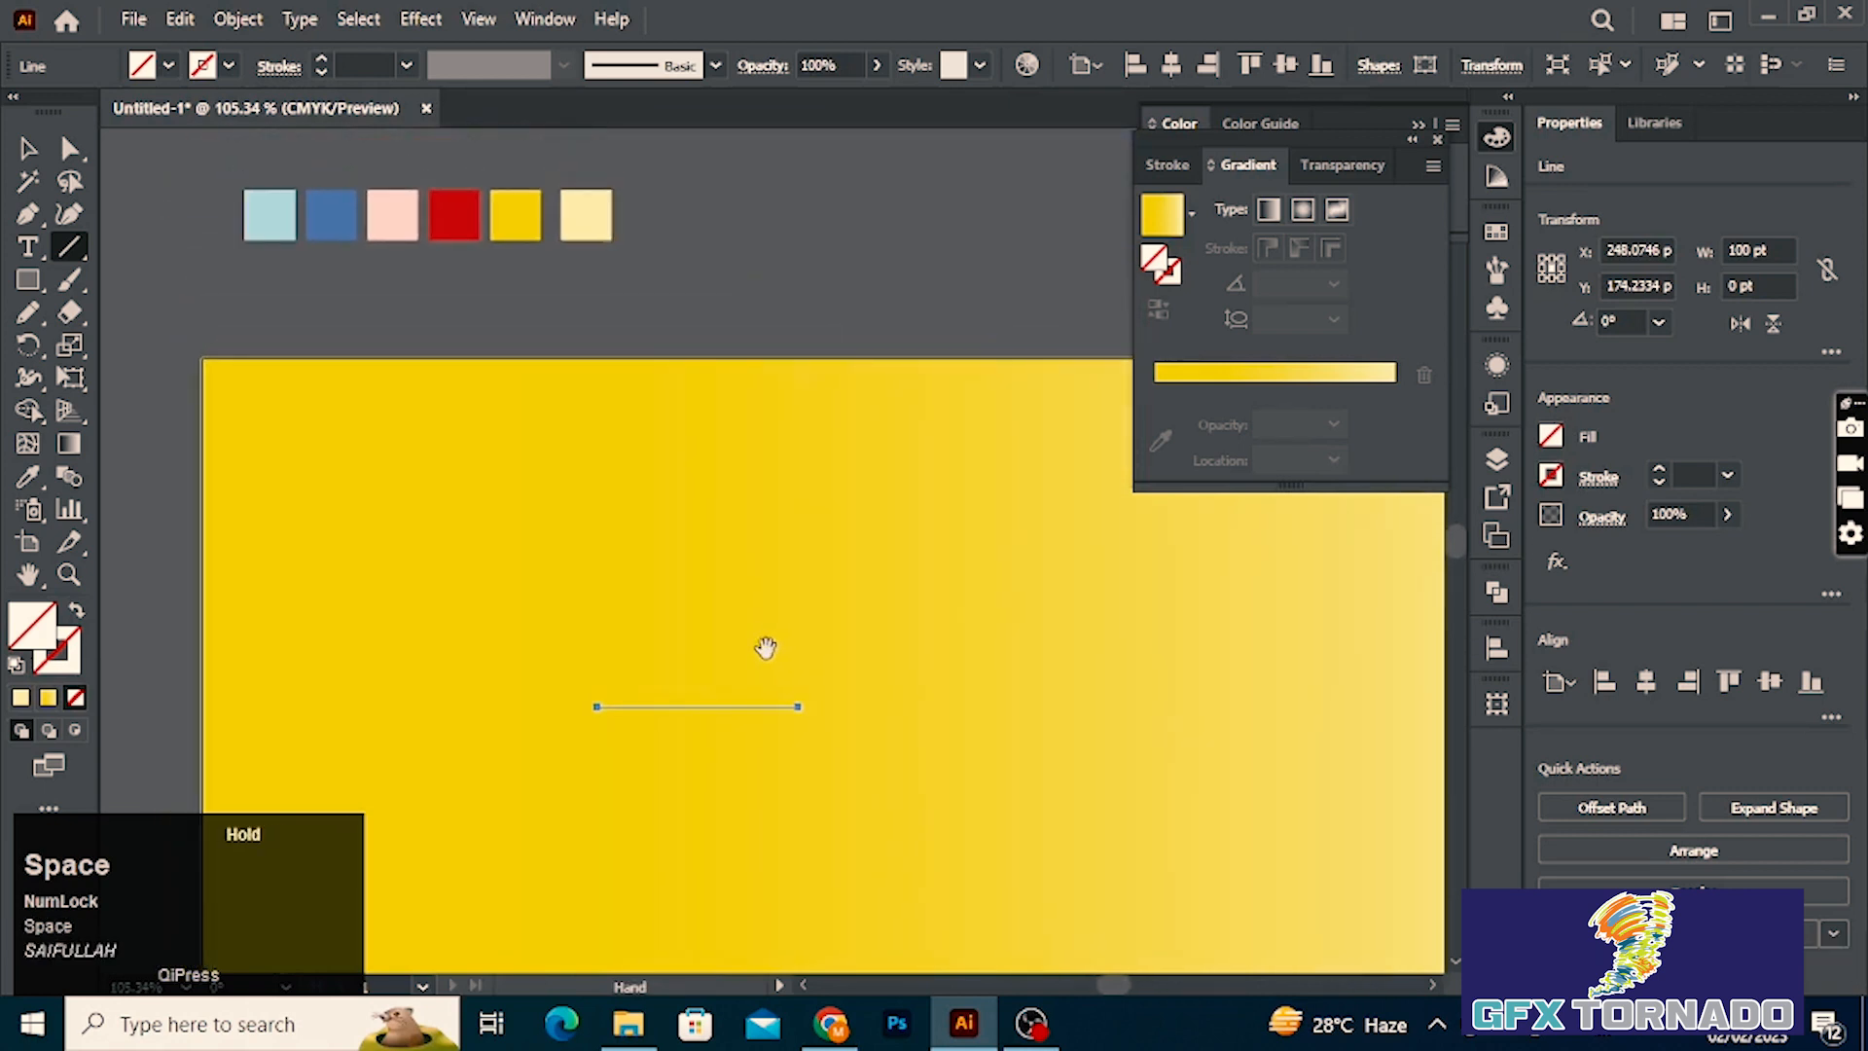
Apply a linear gradient to the line's stroke and sample the light blue swatch for its starting colour stop.
{"action": "left_click", "coordinate": [73, 666]}
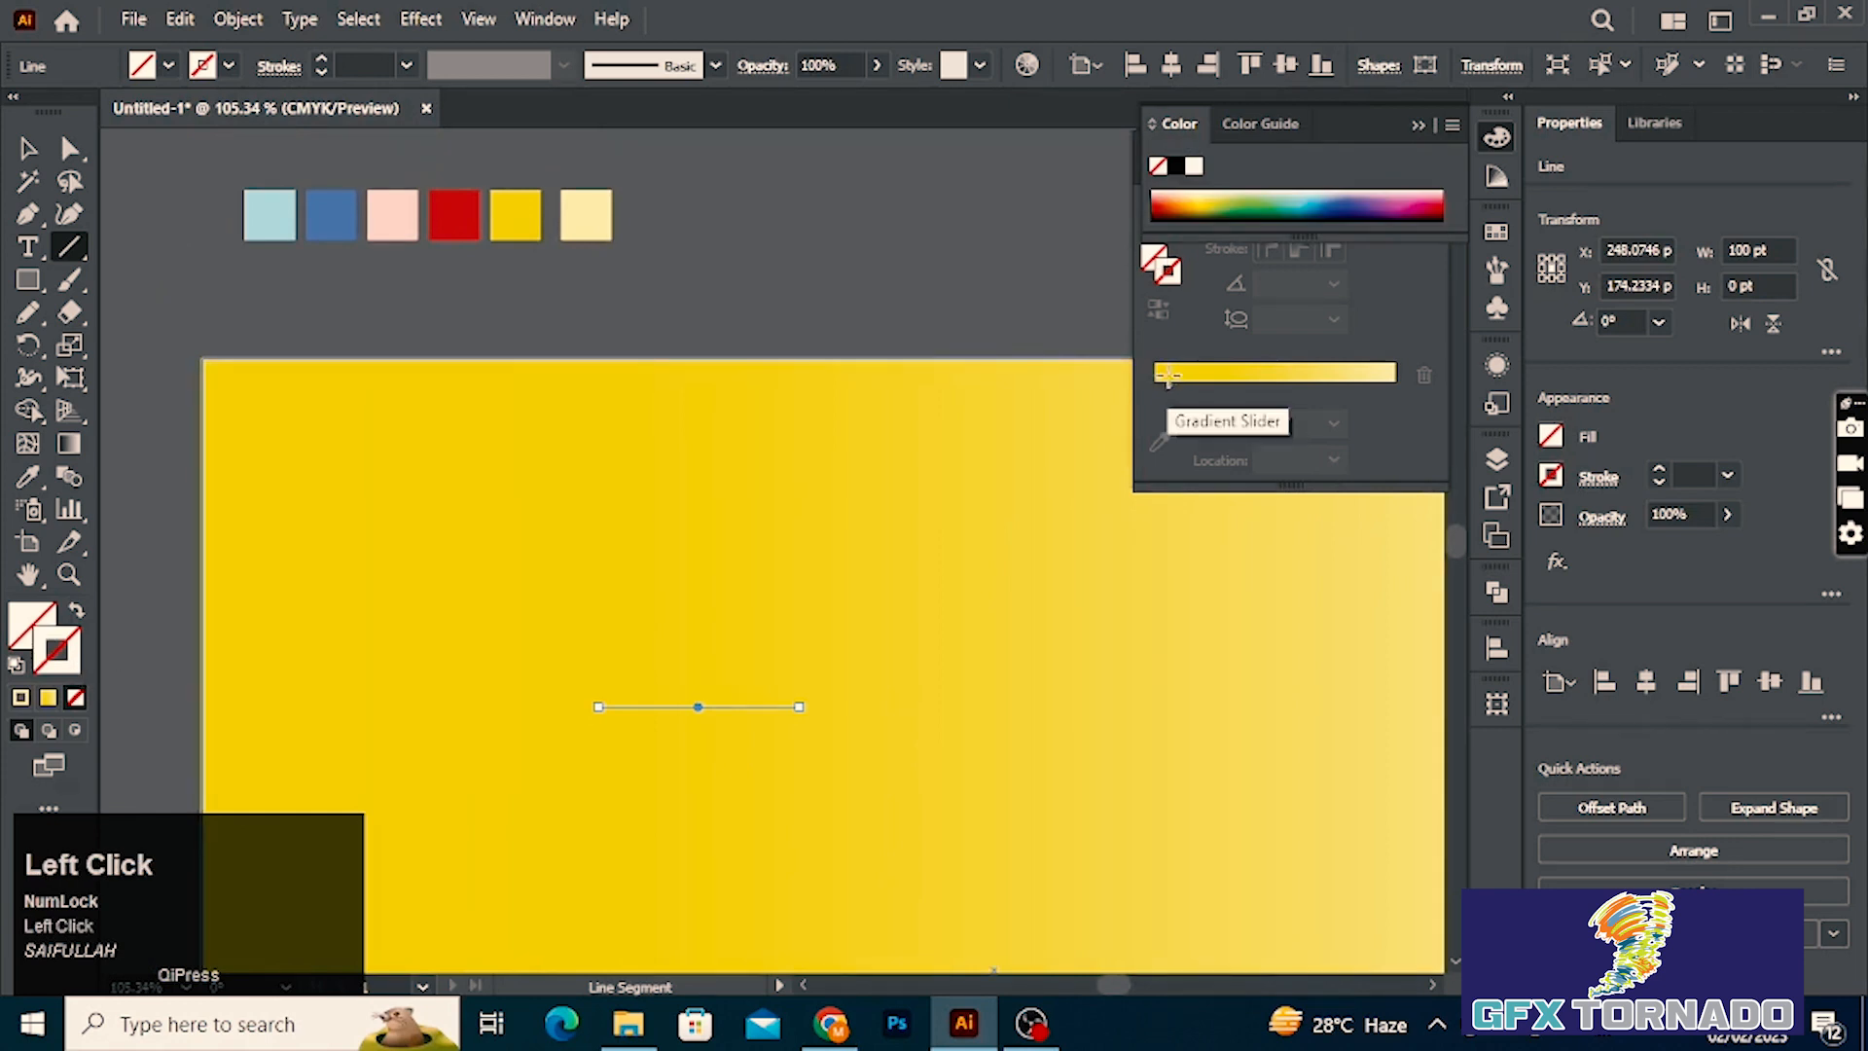
{"action": "left_click", "coordinate": [1216, 373]}
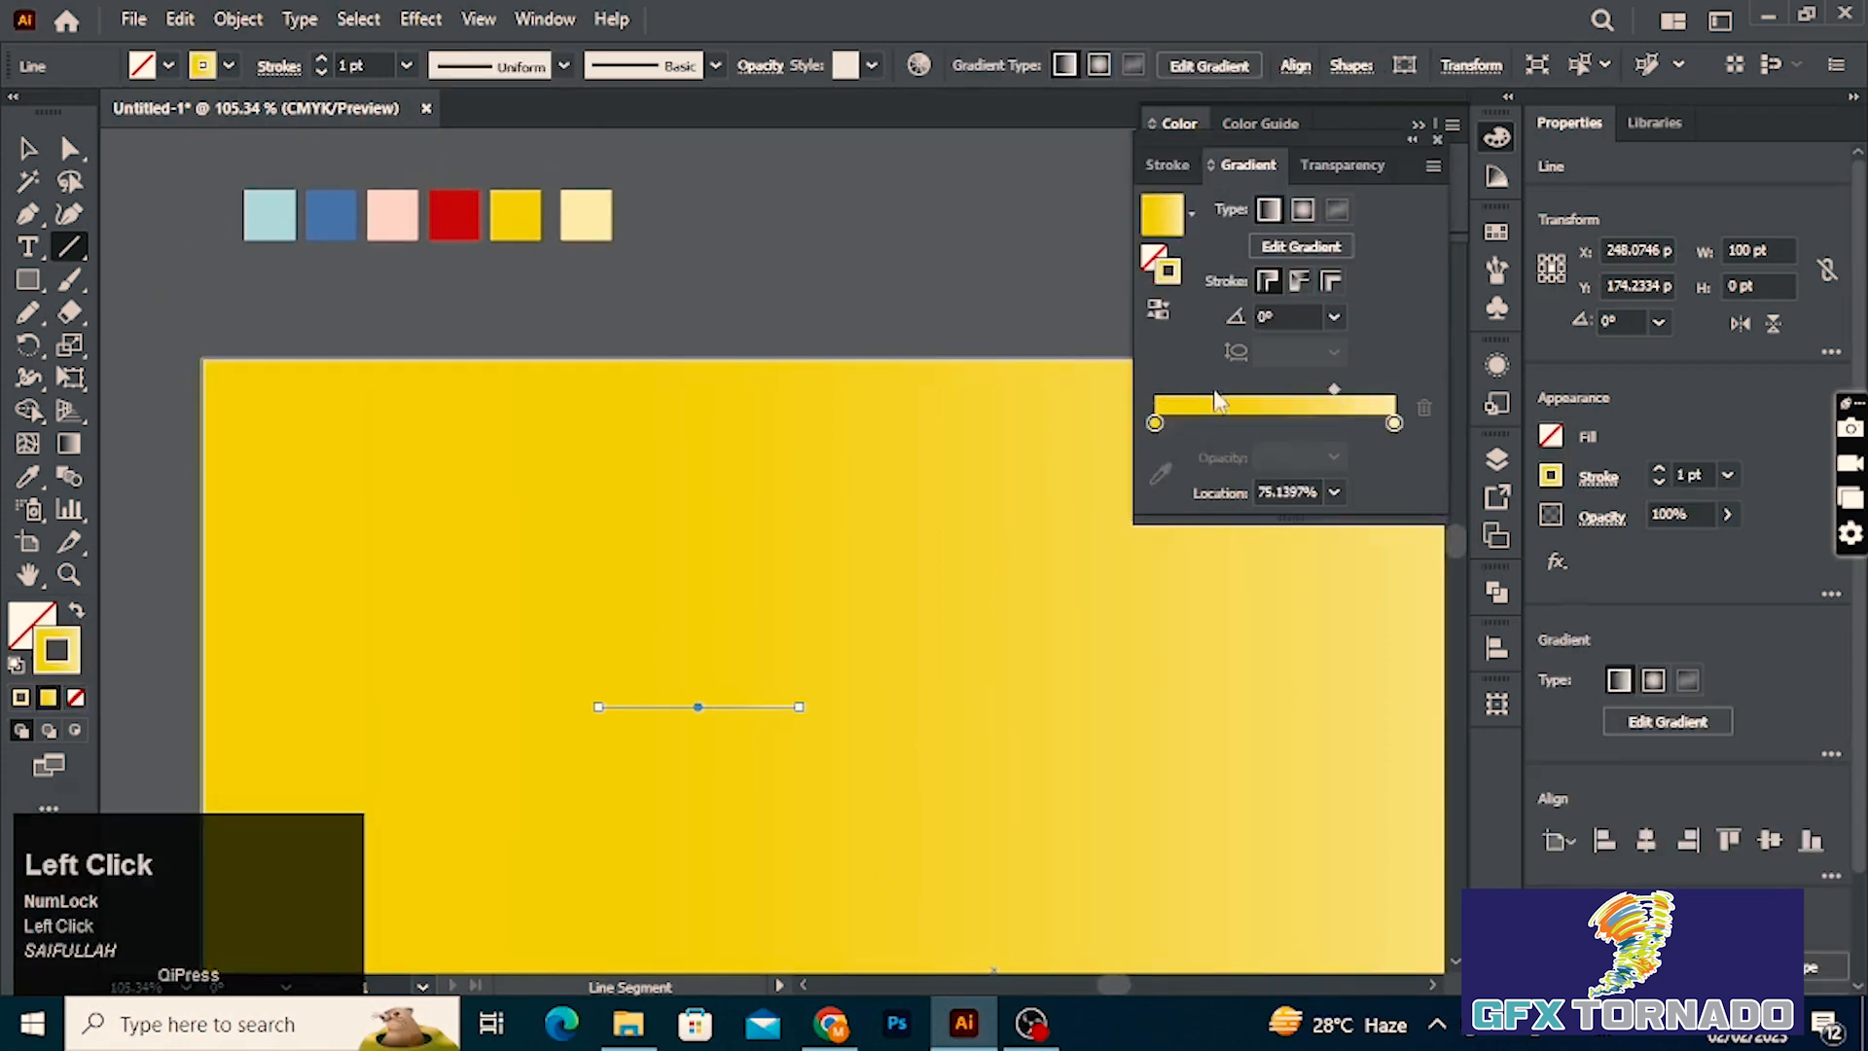
{"action": "left_click", "coordinate": [1155, 425]}
{"action": "left_click", "coordinate": [1160, 474]}
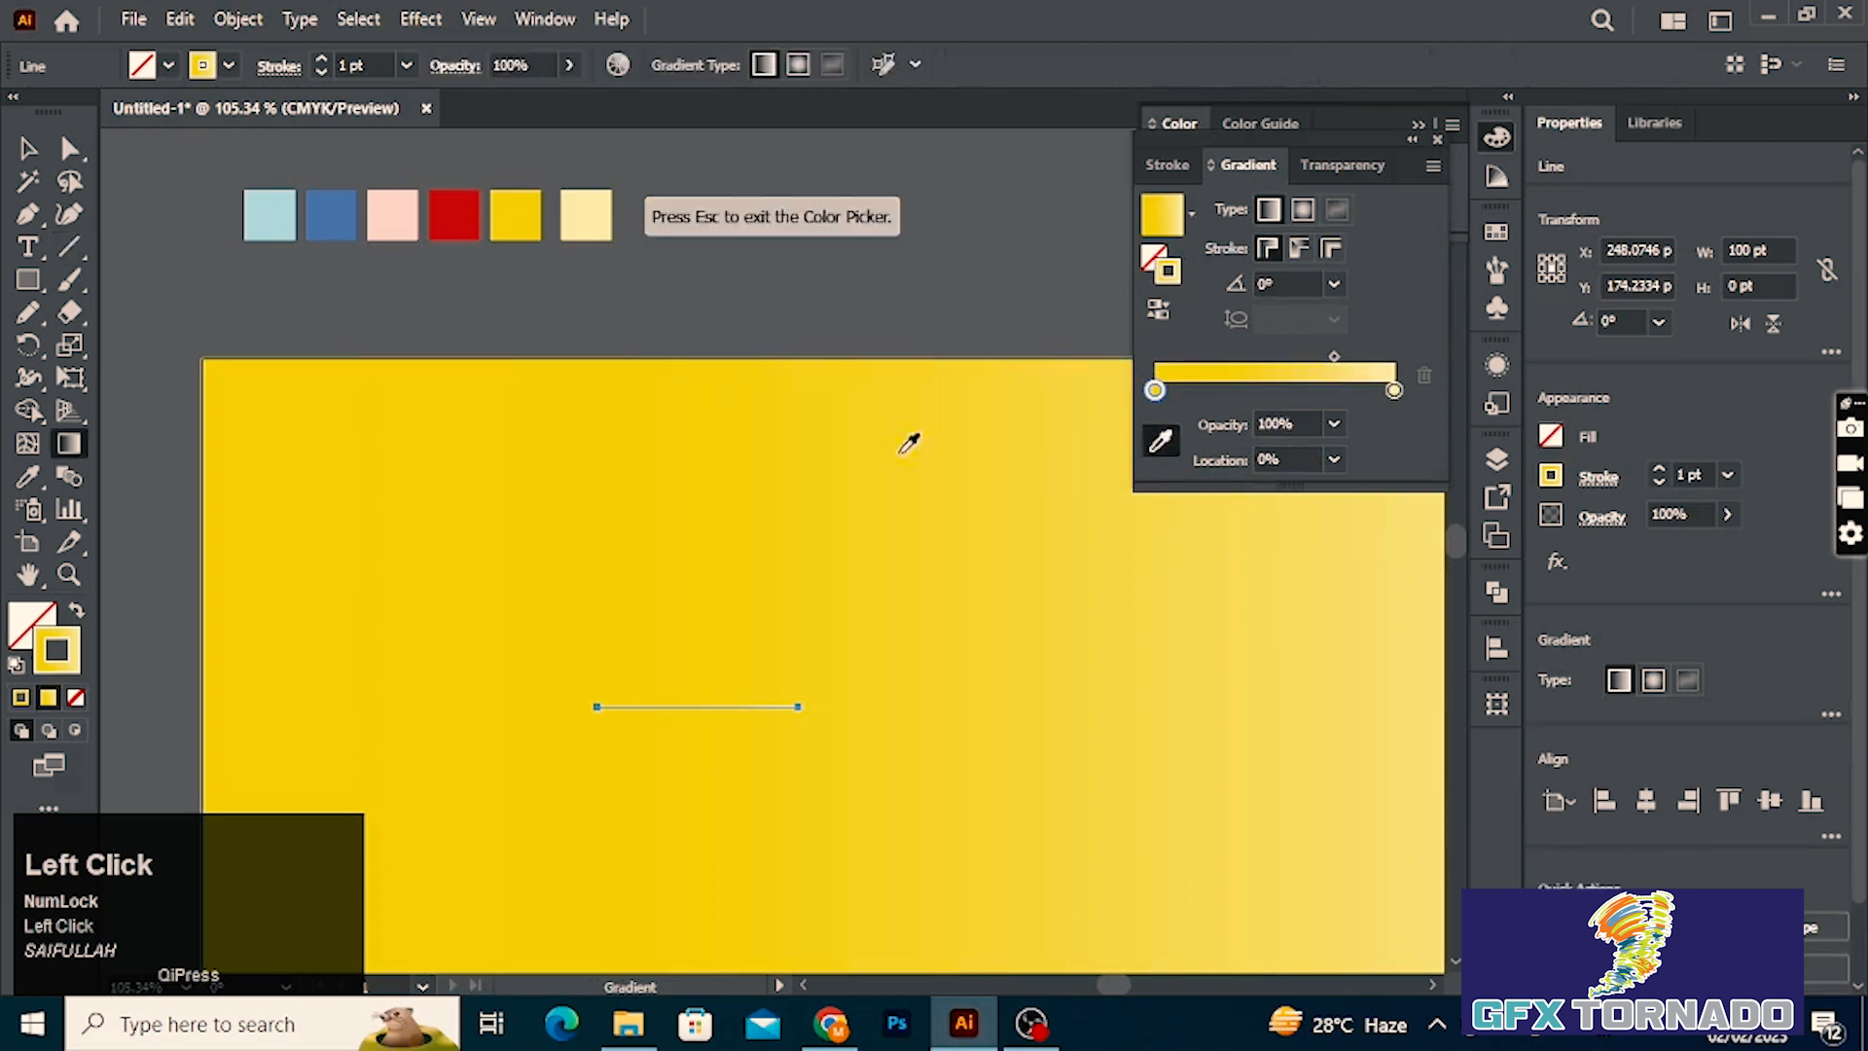
{"action": "left_click", "coordinate": [277, 211]}
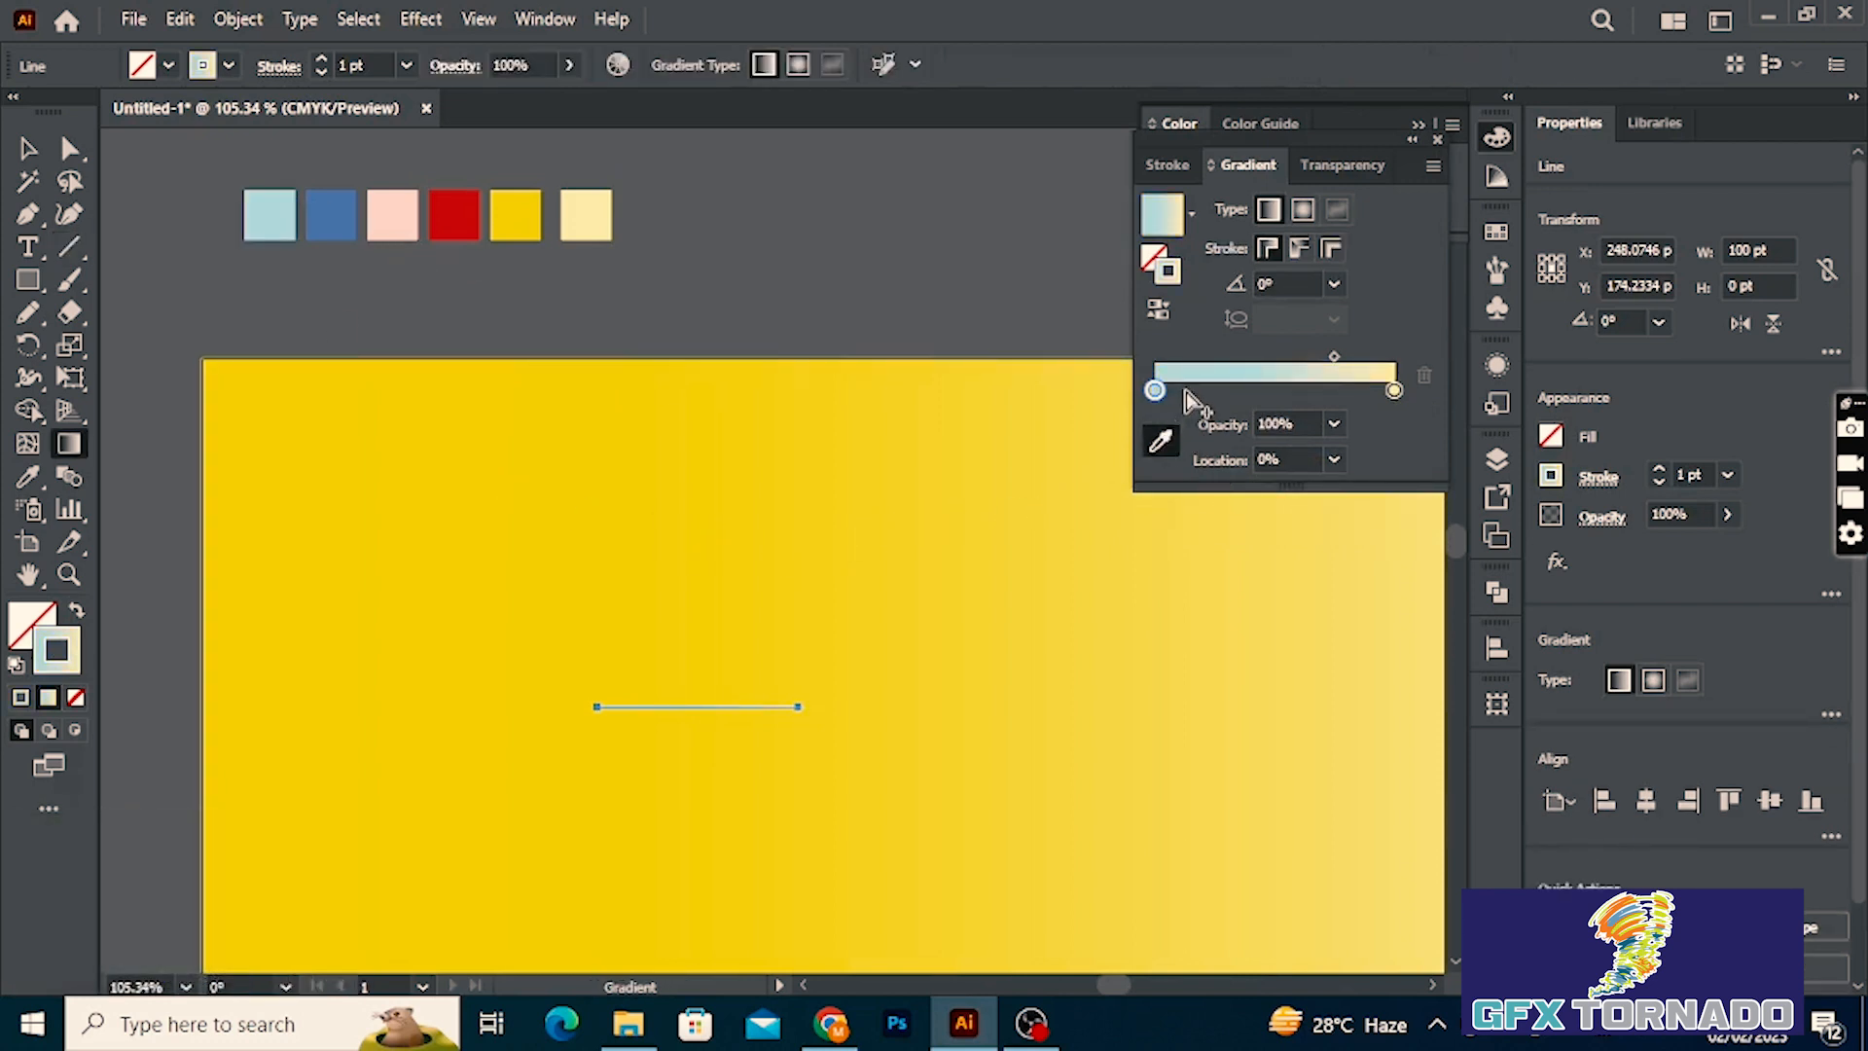
Add gradient stops at about 44% and 63%, sampling the blue swatch for the first and the pink swatch for the second.
{"action": "left_click", "coordinate": [1261, 389]}
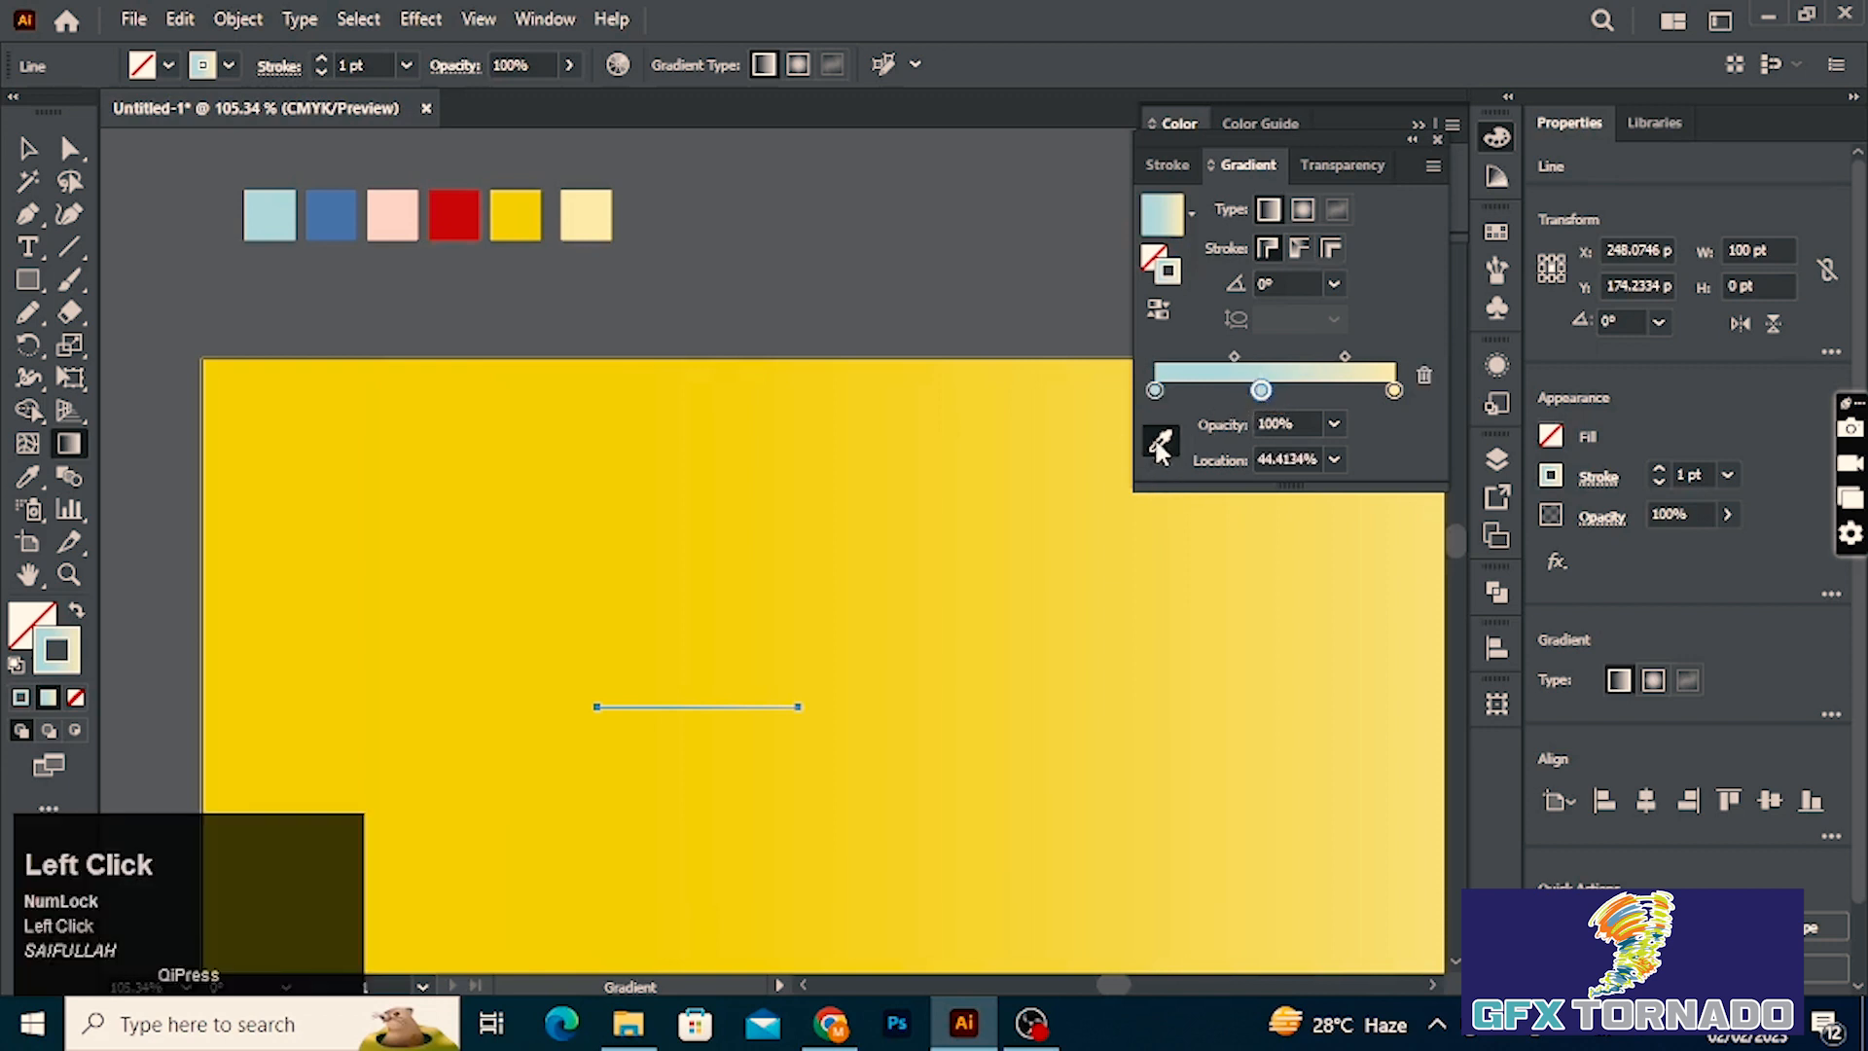
{"action": "left_click", "coordinate": [334, 205]}
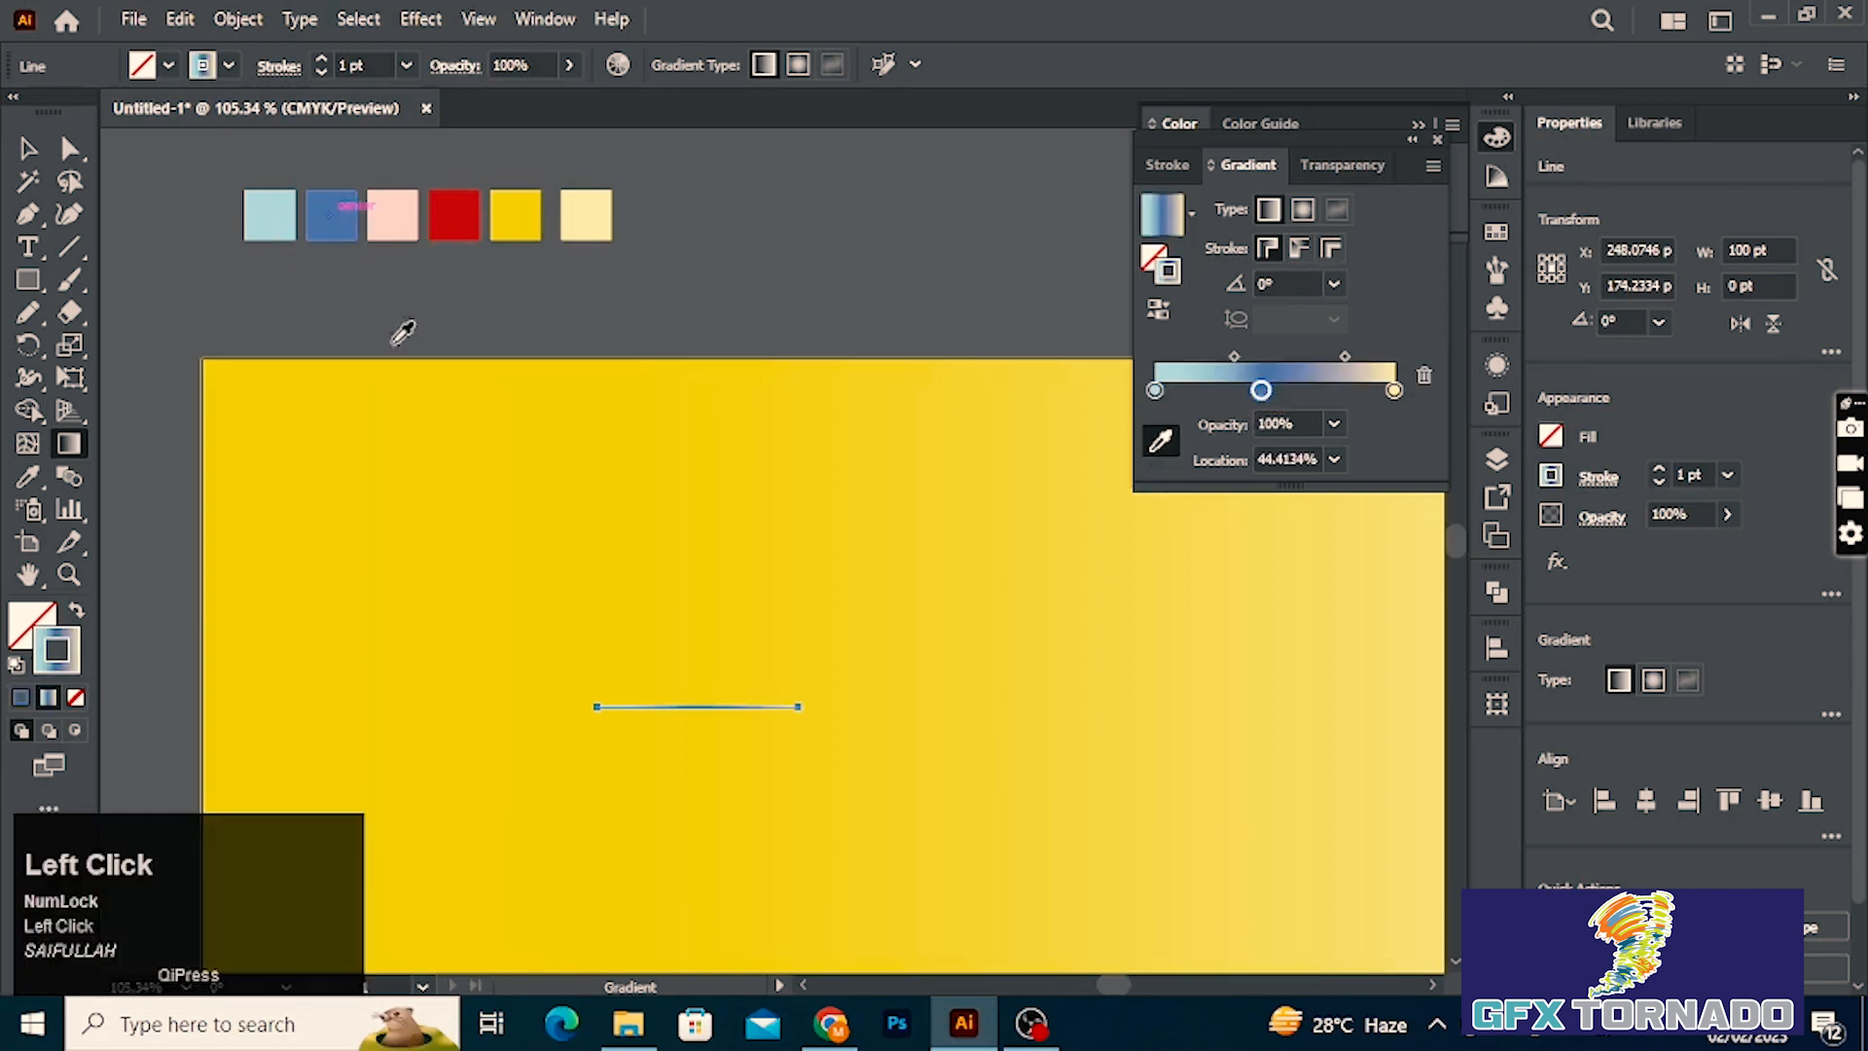
{"action": "left_click", "coordinate": [1308, 390]}
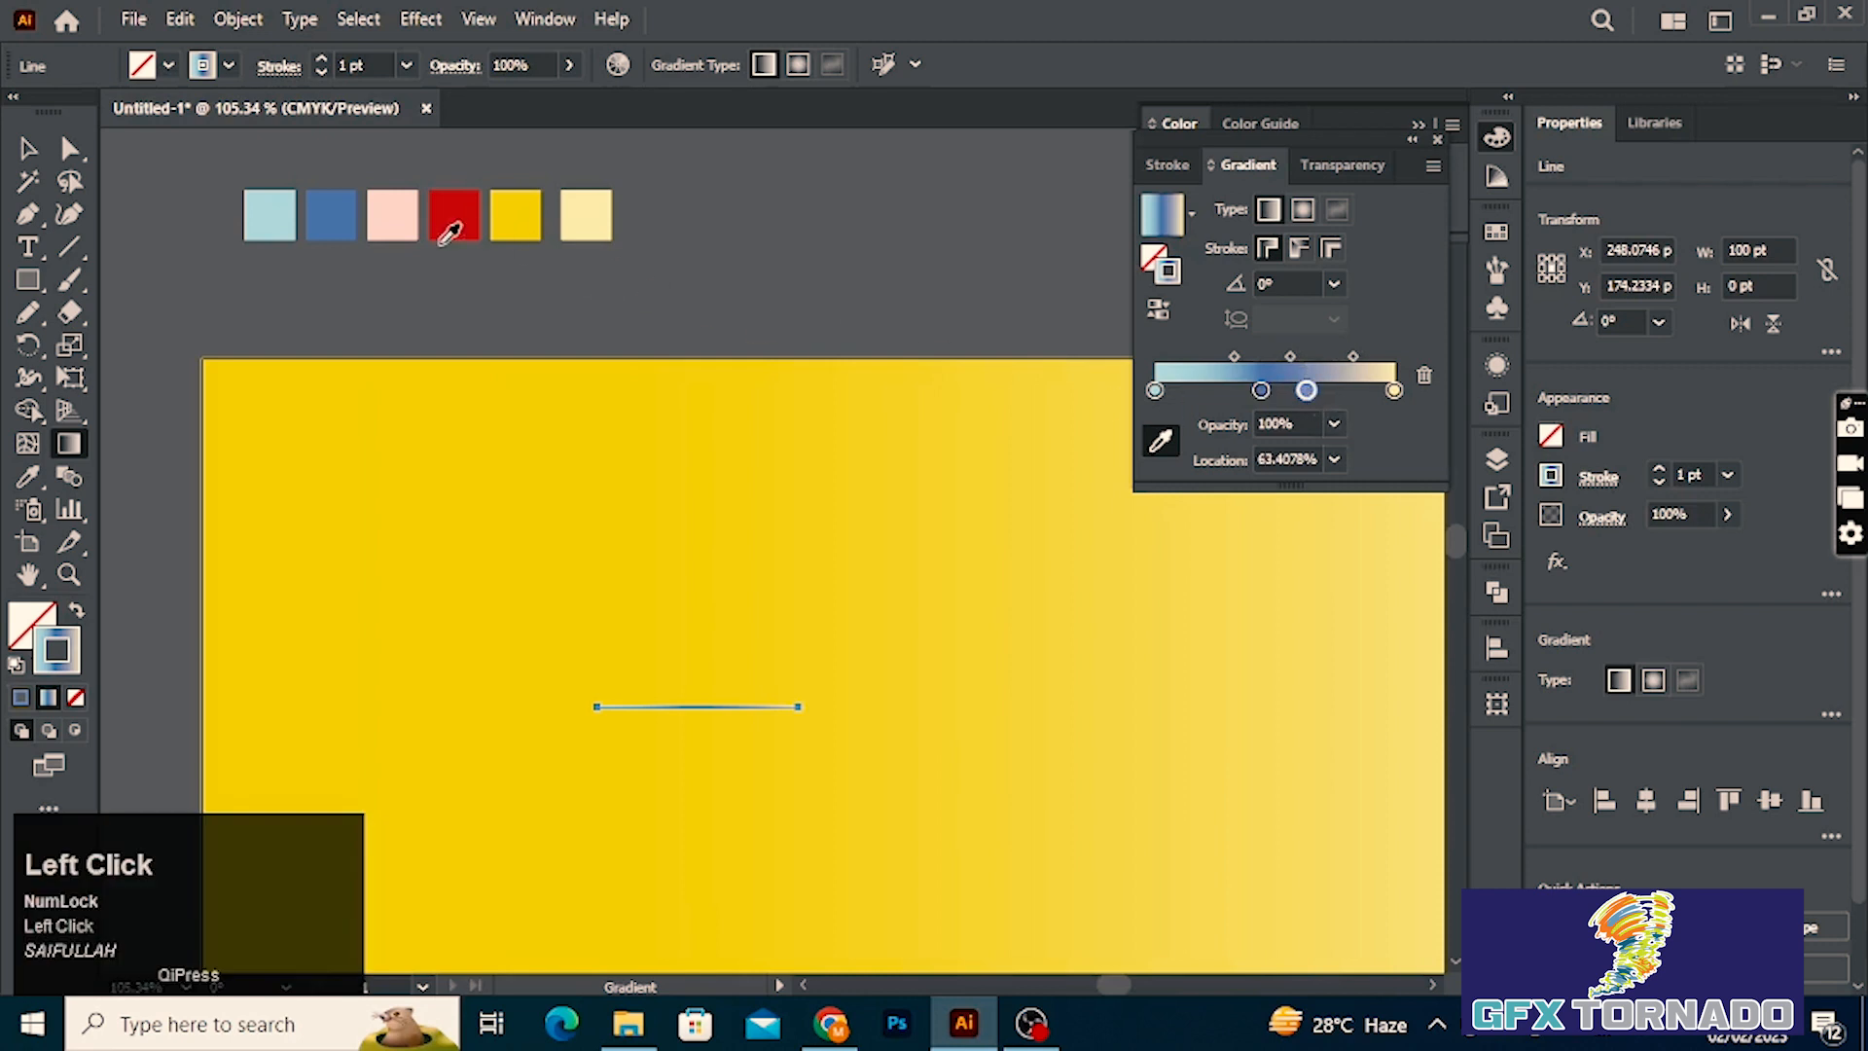
{"action": "left_click", "coordinate": [395, 219]}
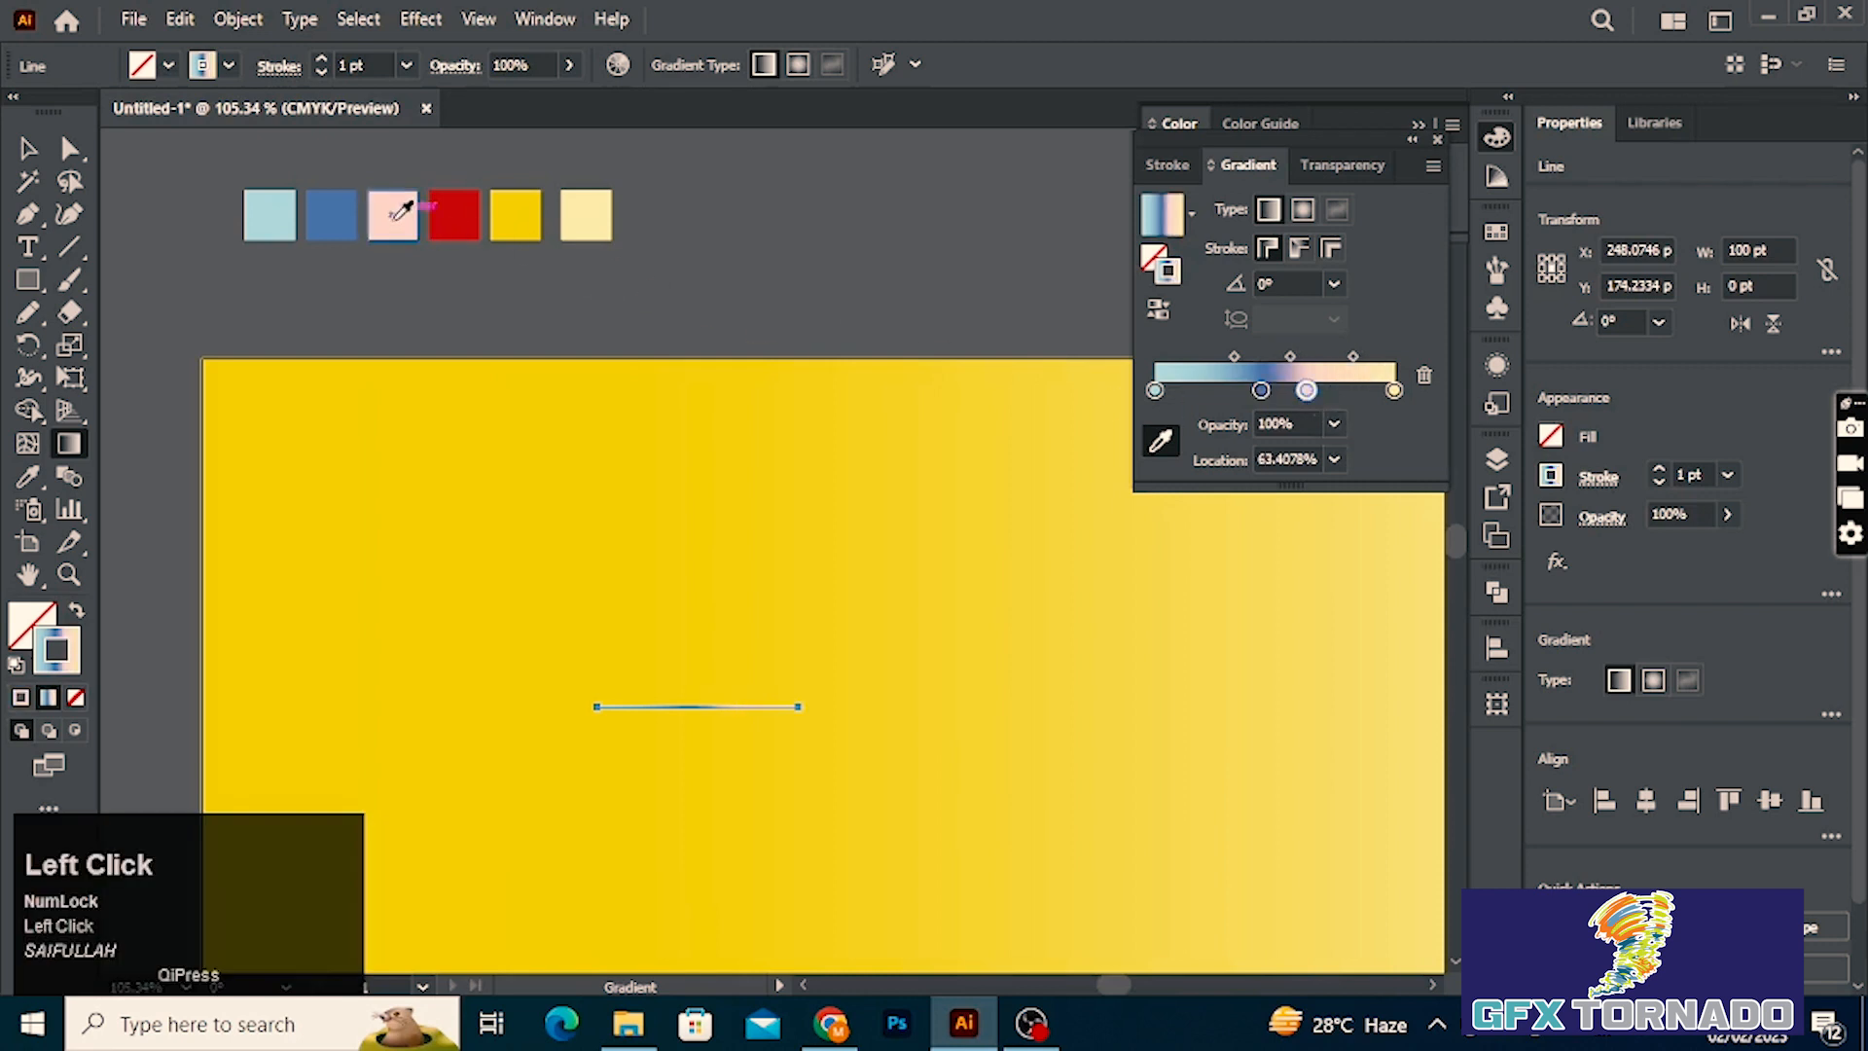
Sample the red swatch for the gradient's end stop and adjust the light-blue-to-blue midpoint to about 70%.
{"action": "left_click", "coordinate": [1394, 391]}
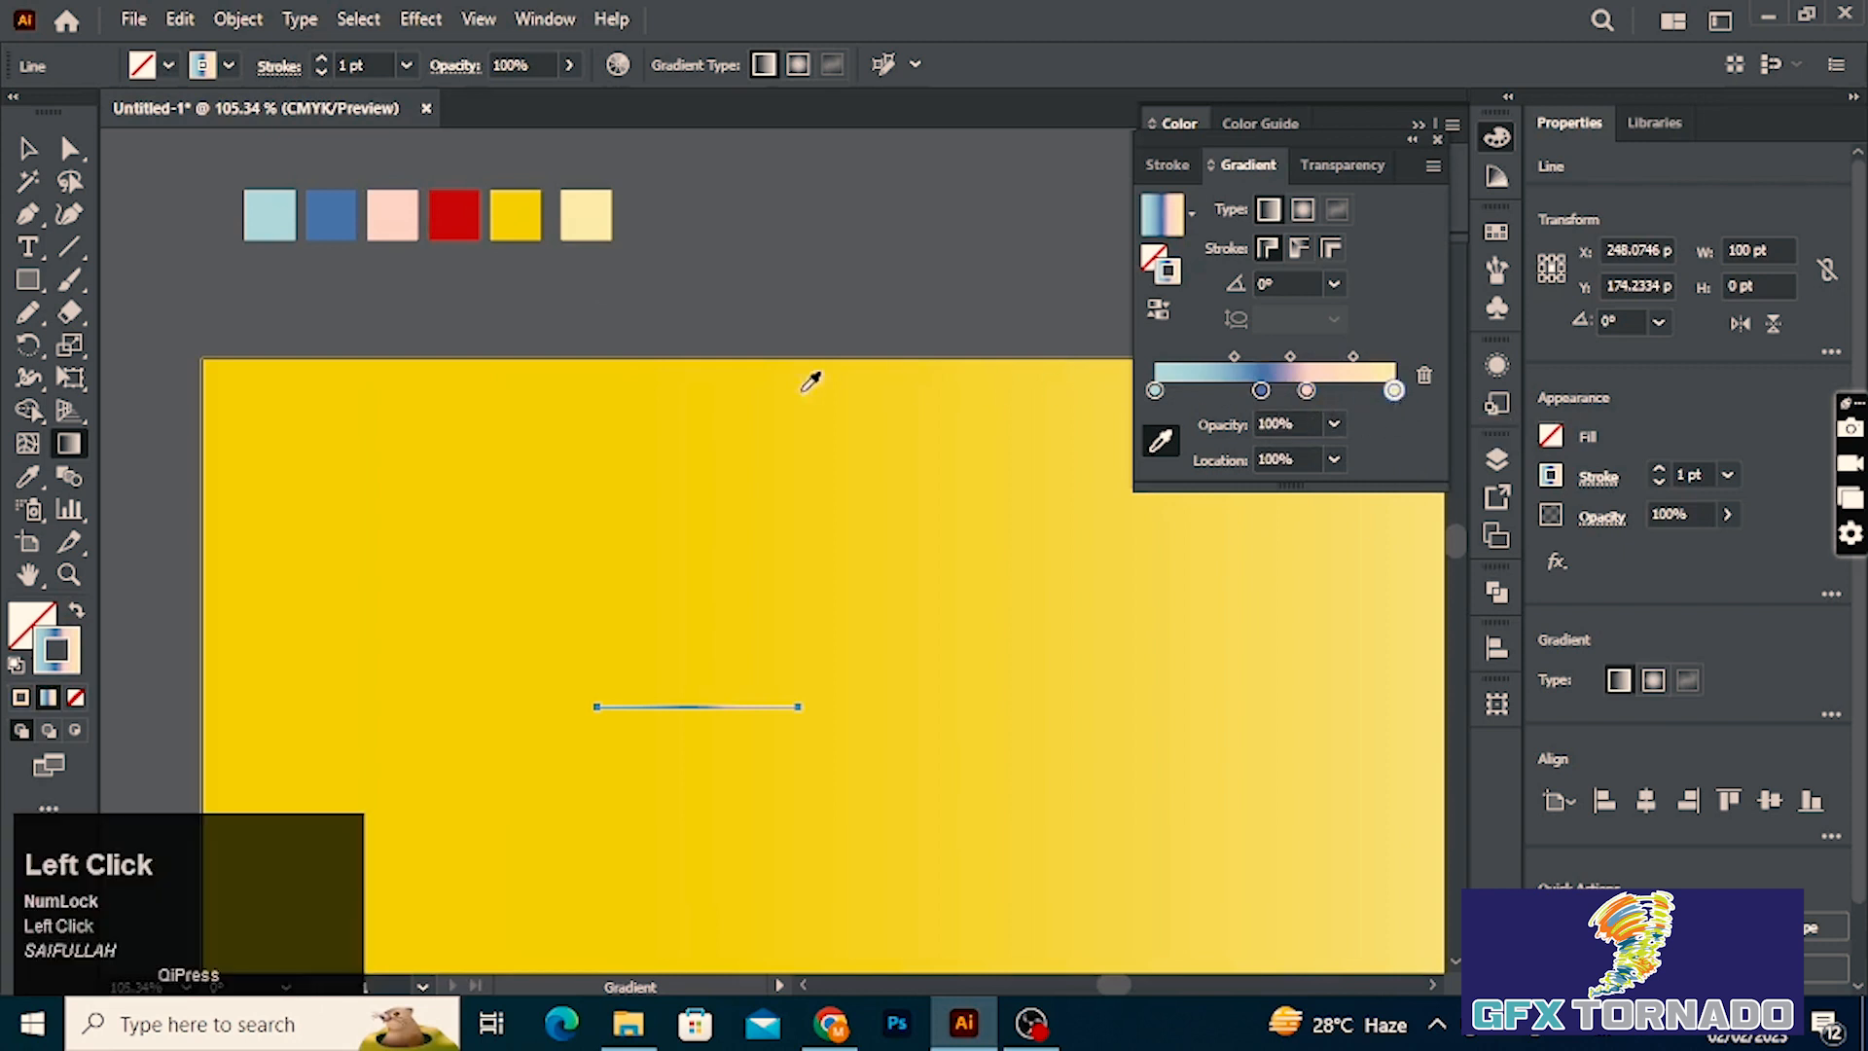
{"action": "left_click", "coordinate": [471, 216]}
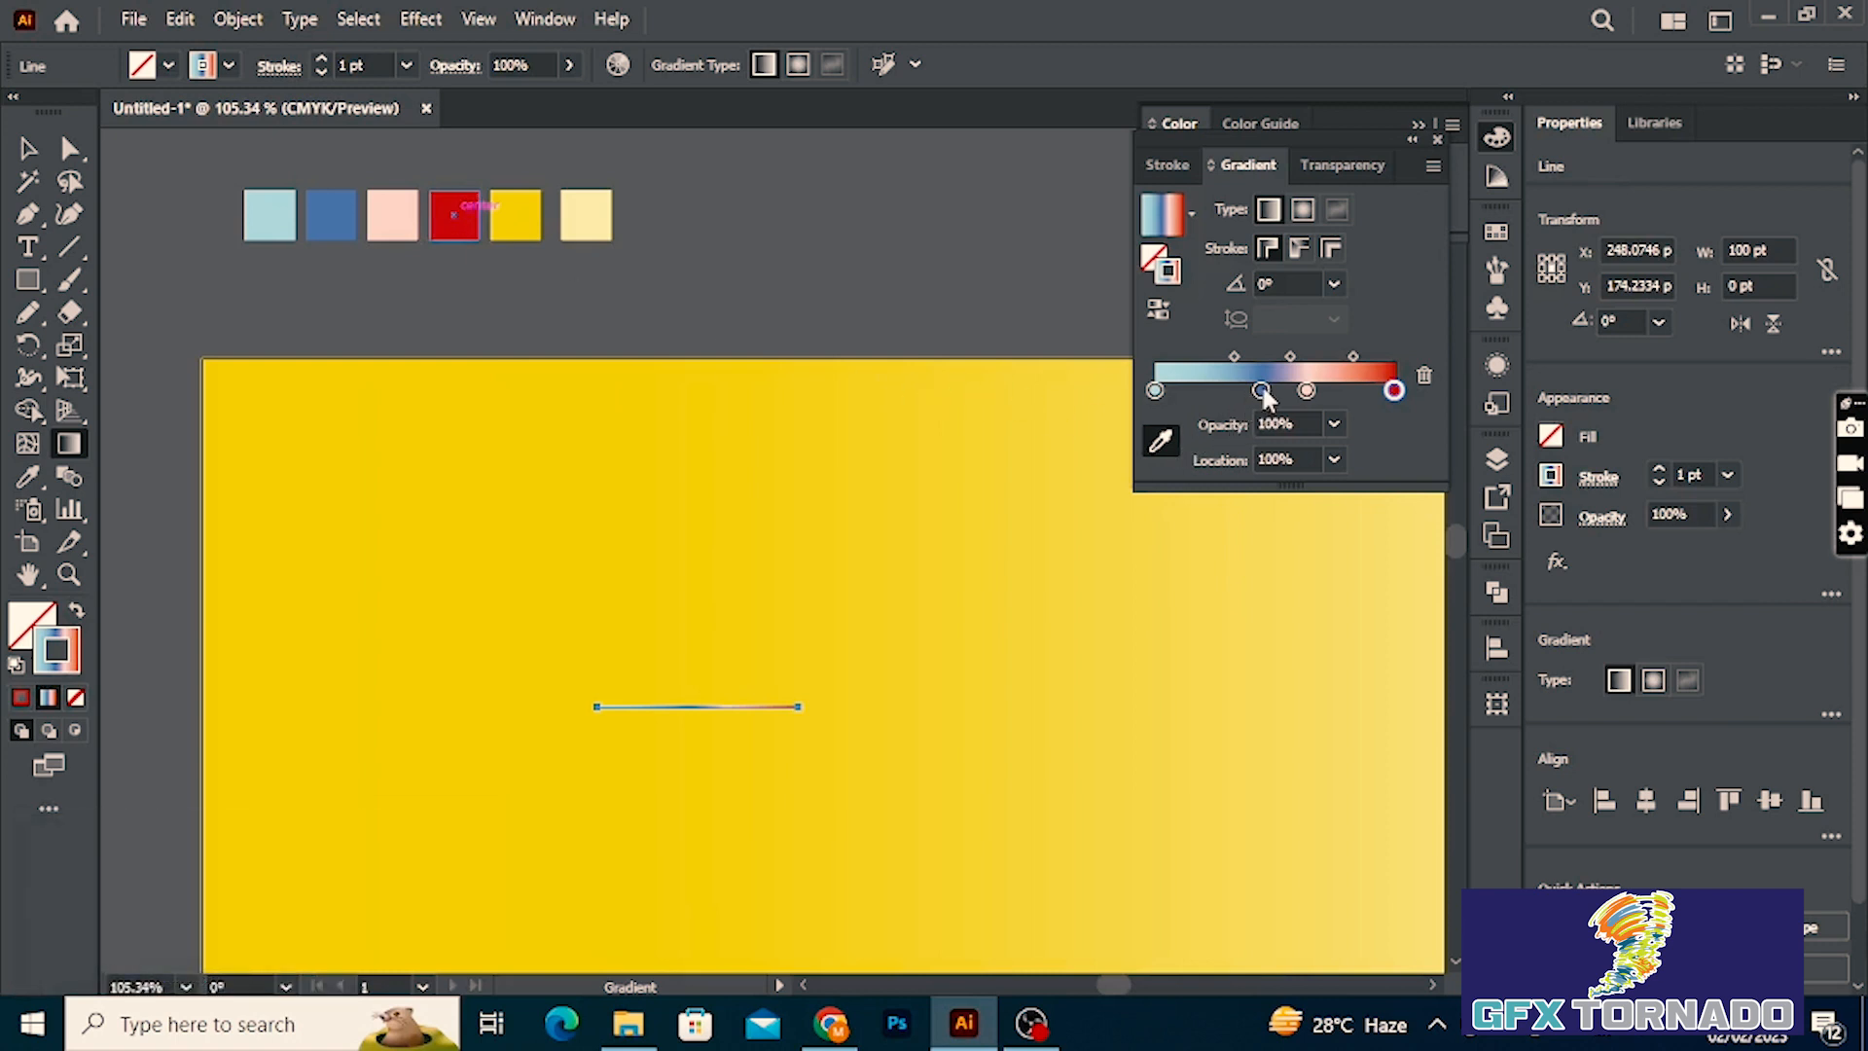
{"action": "left_click_drag", "start_coordinate": [1262, 391], "coordinate": [1228, 364]}
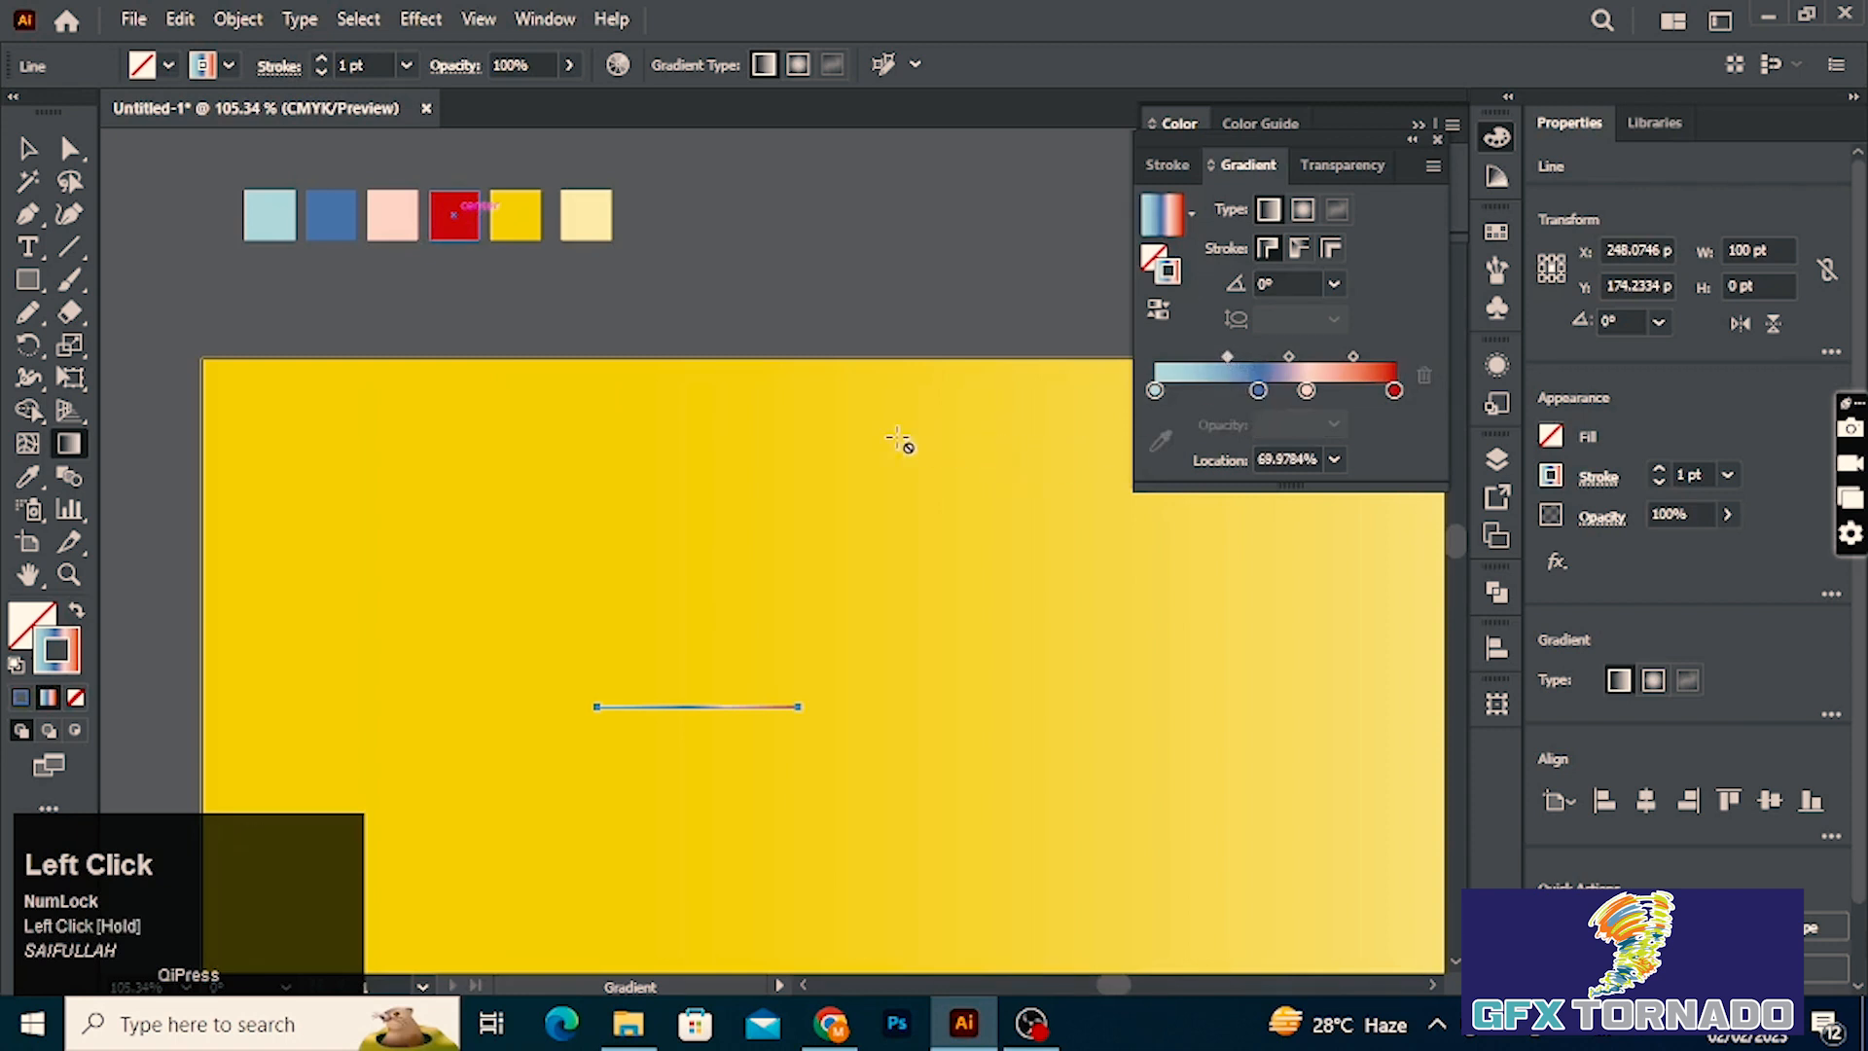
{"action": "left_click", "coordinate": [405, 64]}
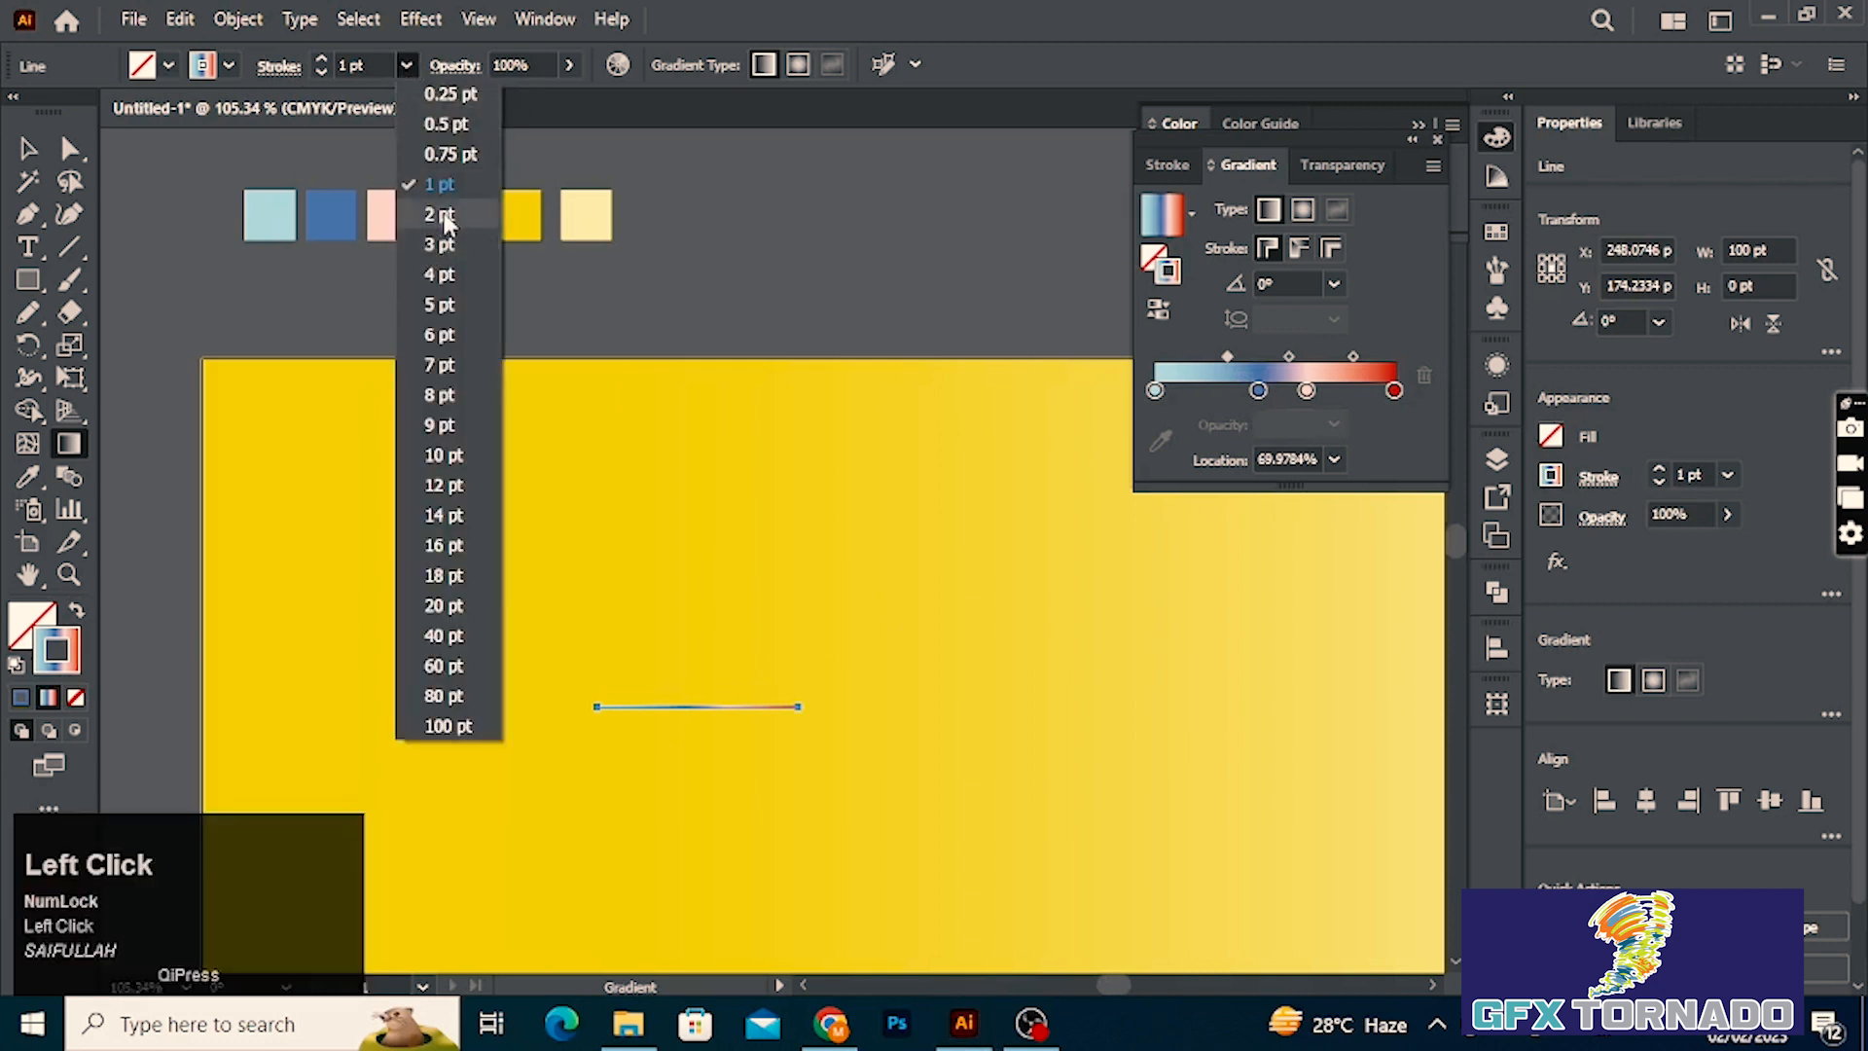
{"action": "left_click", "coordinate": [439, 214]}
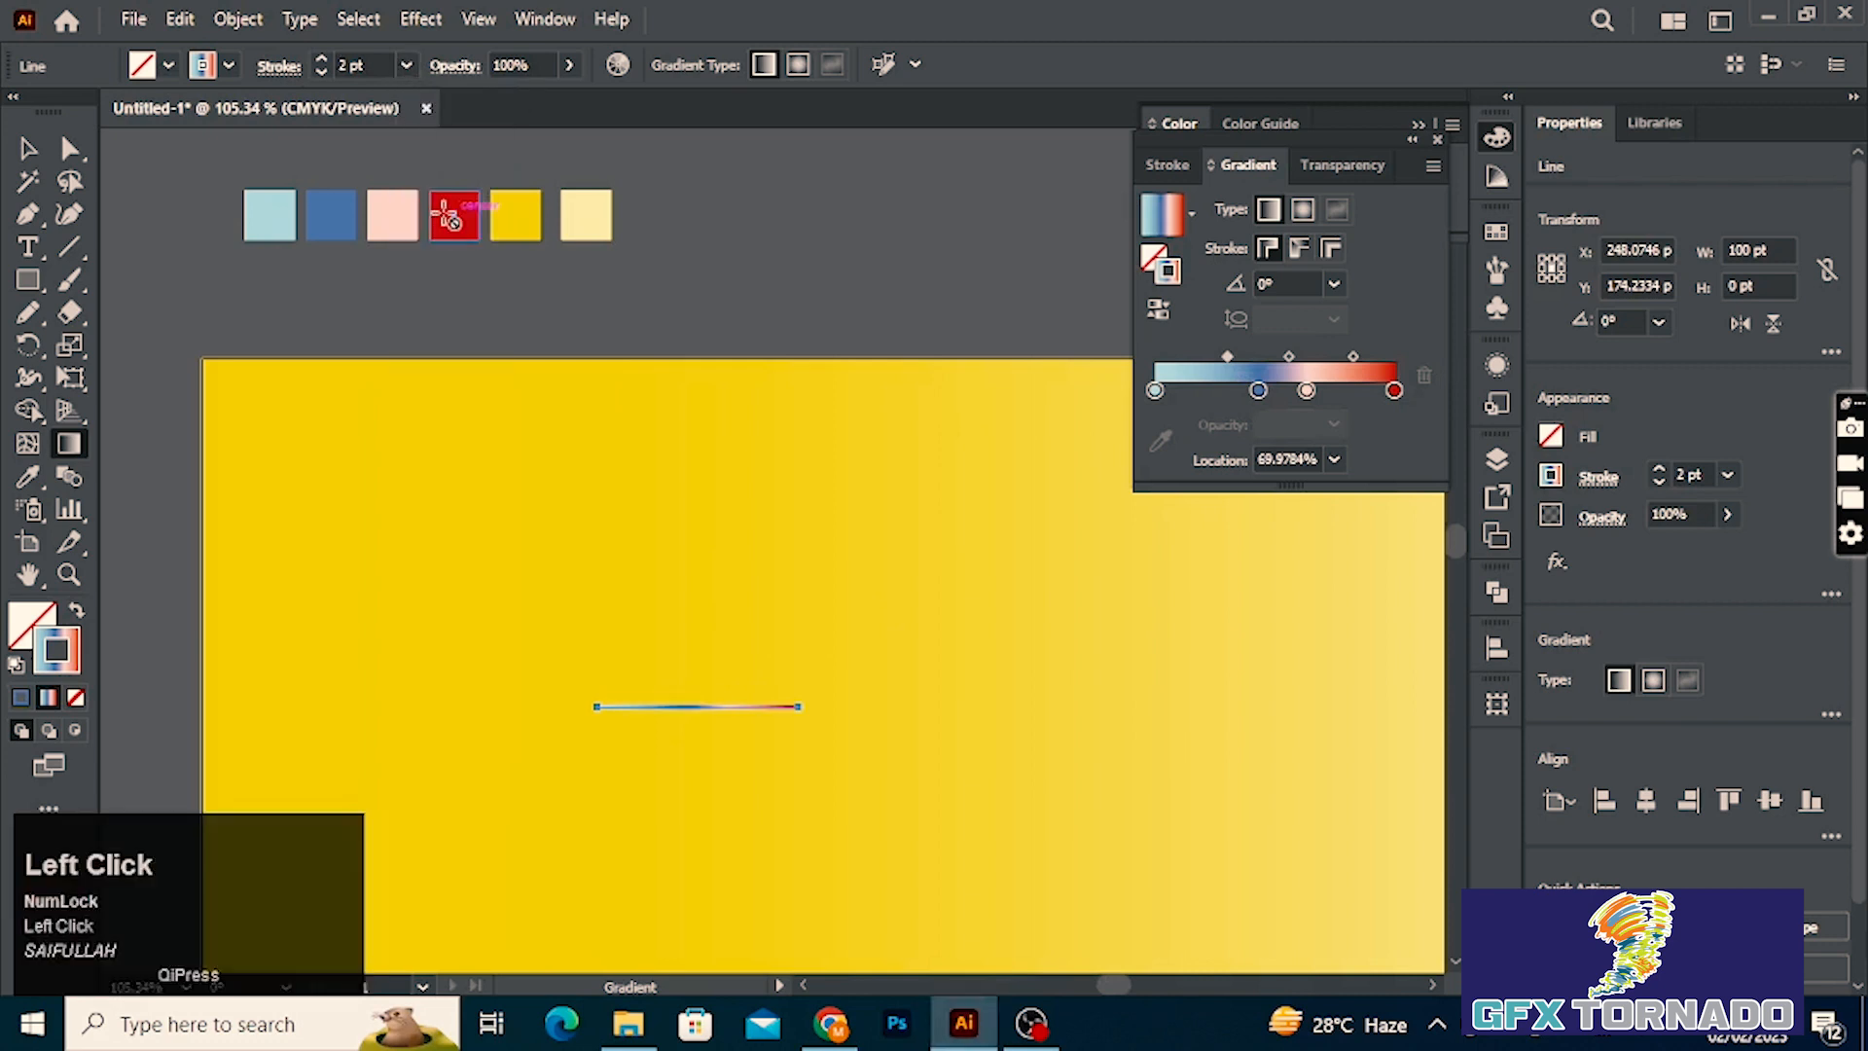
{"action": "left_click", "coordinate": [404, 66]}
{"action": "left_click", "coordinate": [424, 179]}
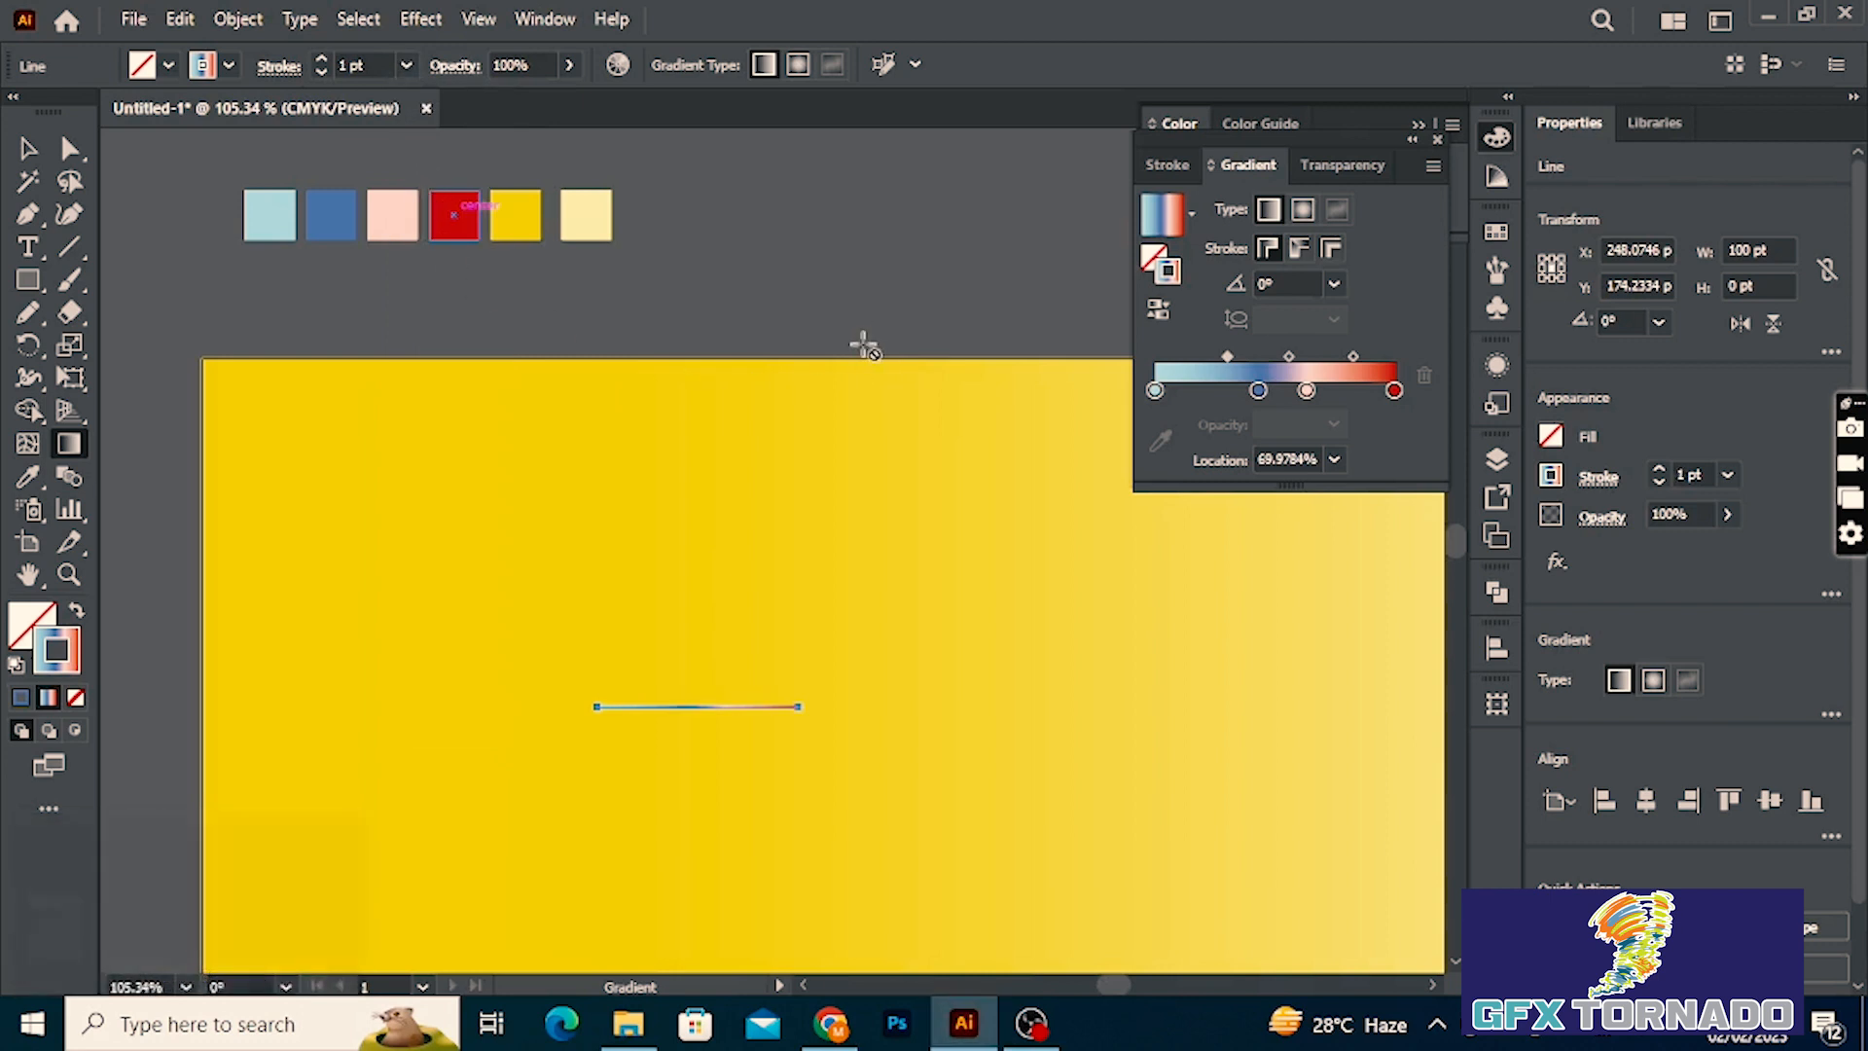
Apply a Zig Zag effect to the line with an absolute size of 6 pt, 4 ridges per segment and smooth points.
{"action": "left_click", "coordinate": [422, 20]}
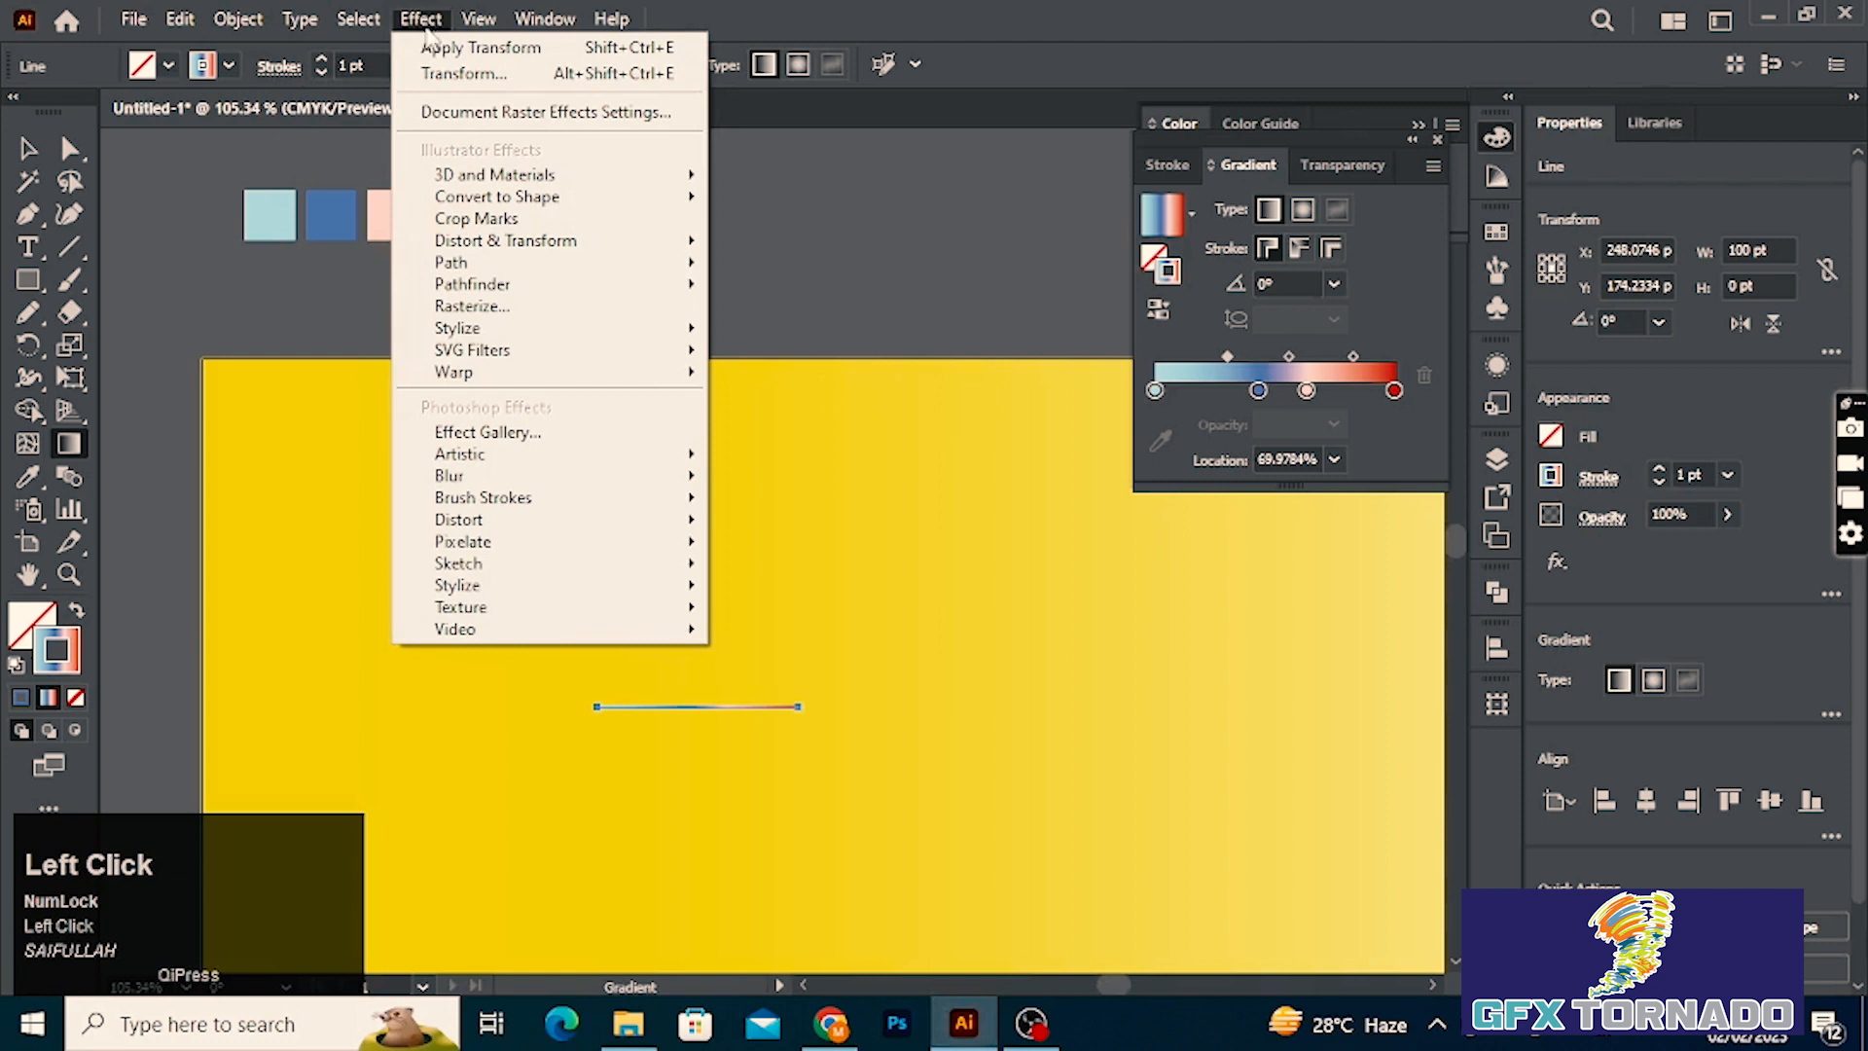
{"action": "left_click", "coordinate": [495, 245]}
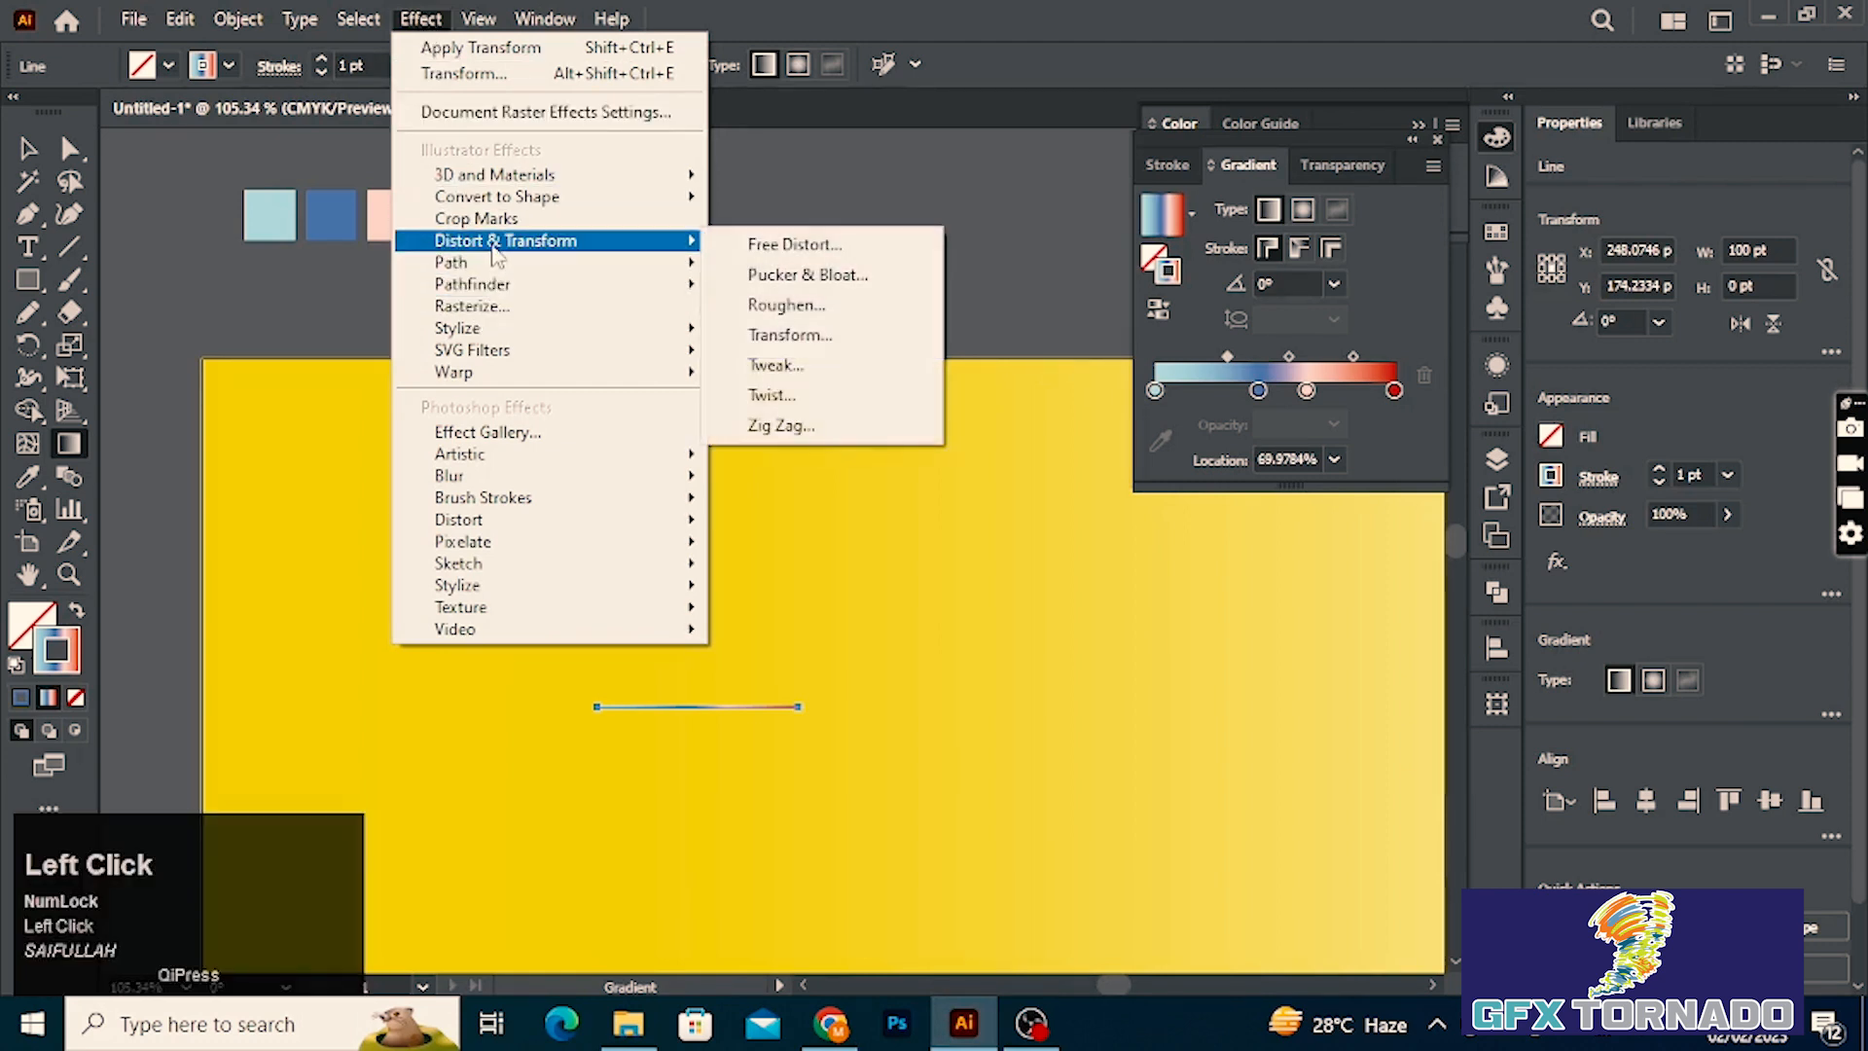
{"action": "left_click", "coordinate": [779, 426]}
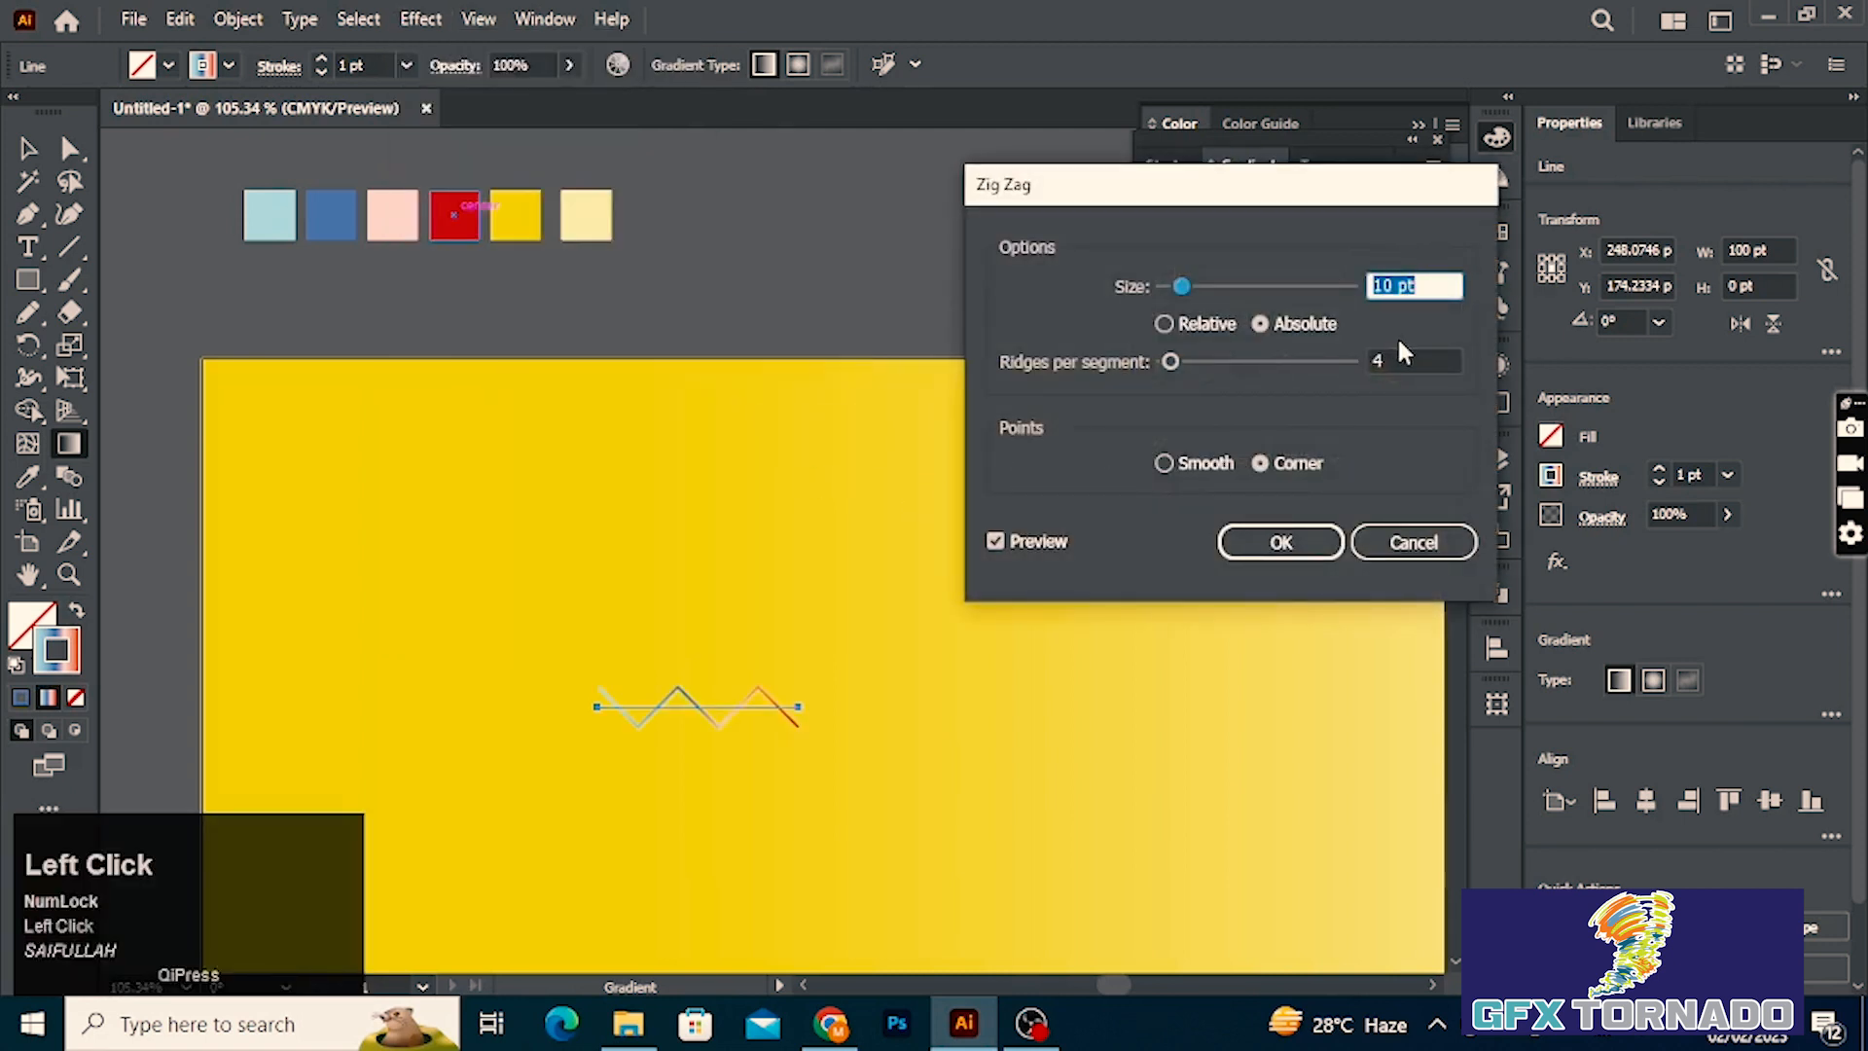
{"action": "left_click", "coordinate": [1164, 464]}
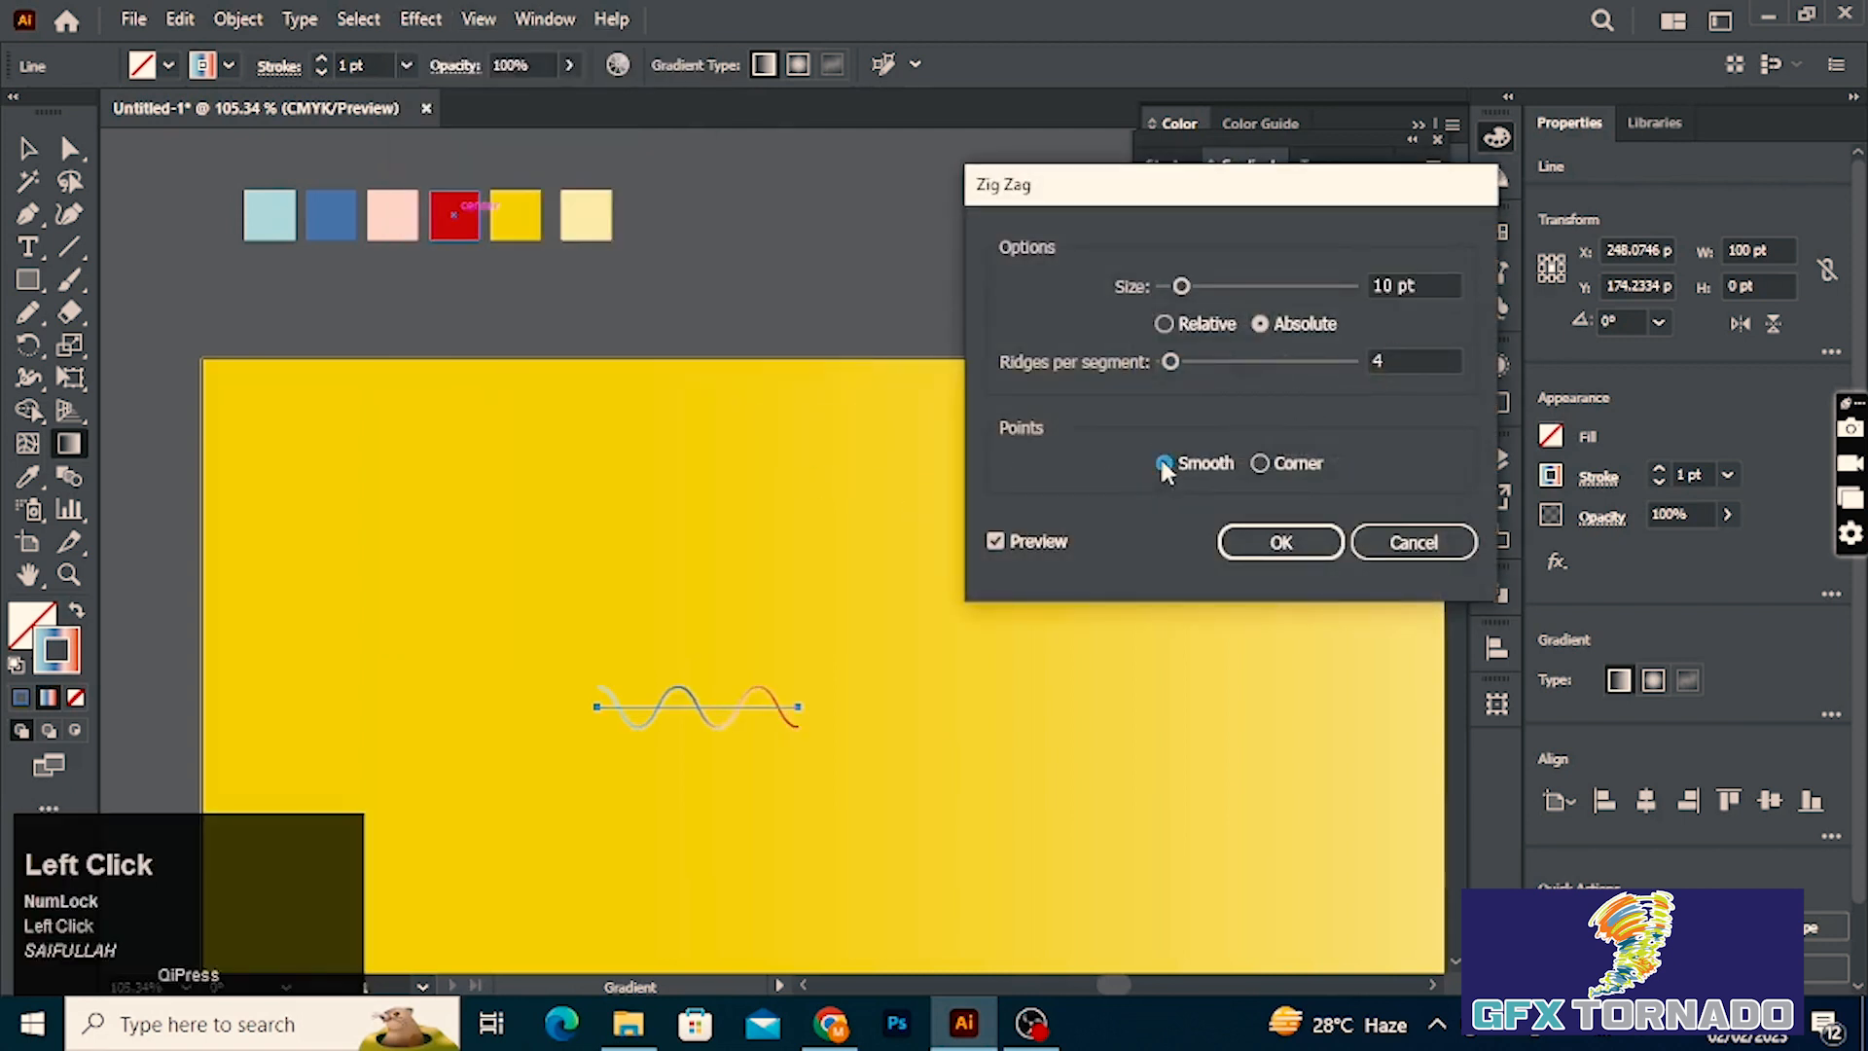
{"action": "left_click_drag", "start_coordinate": [1437, 287], "coordinate": [1331, 302]}
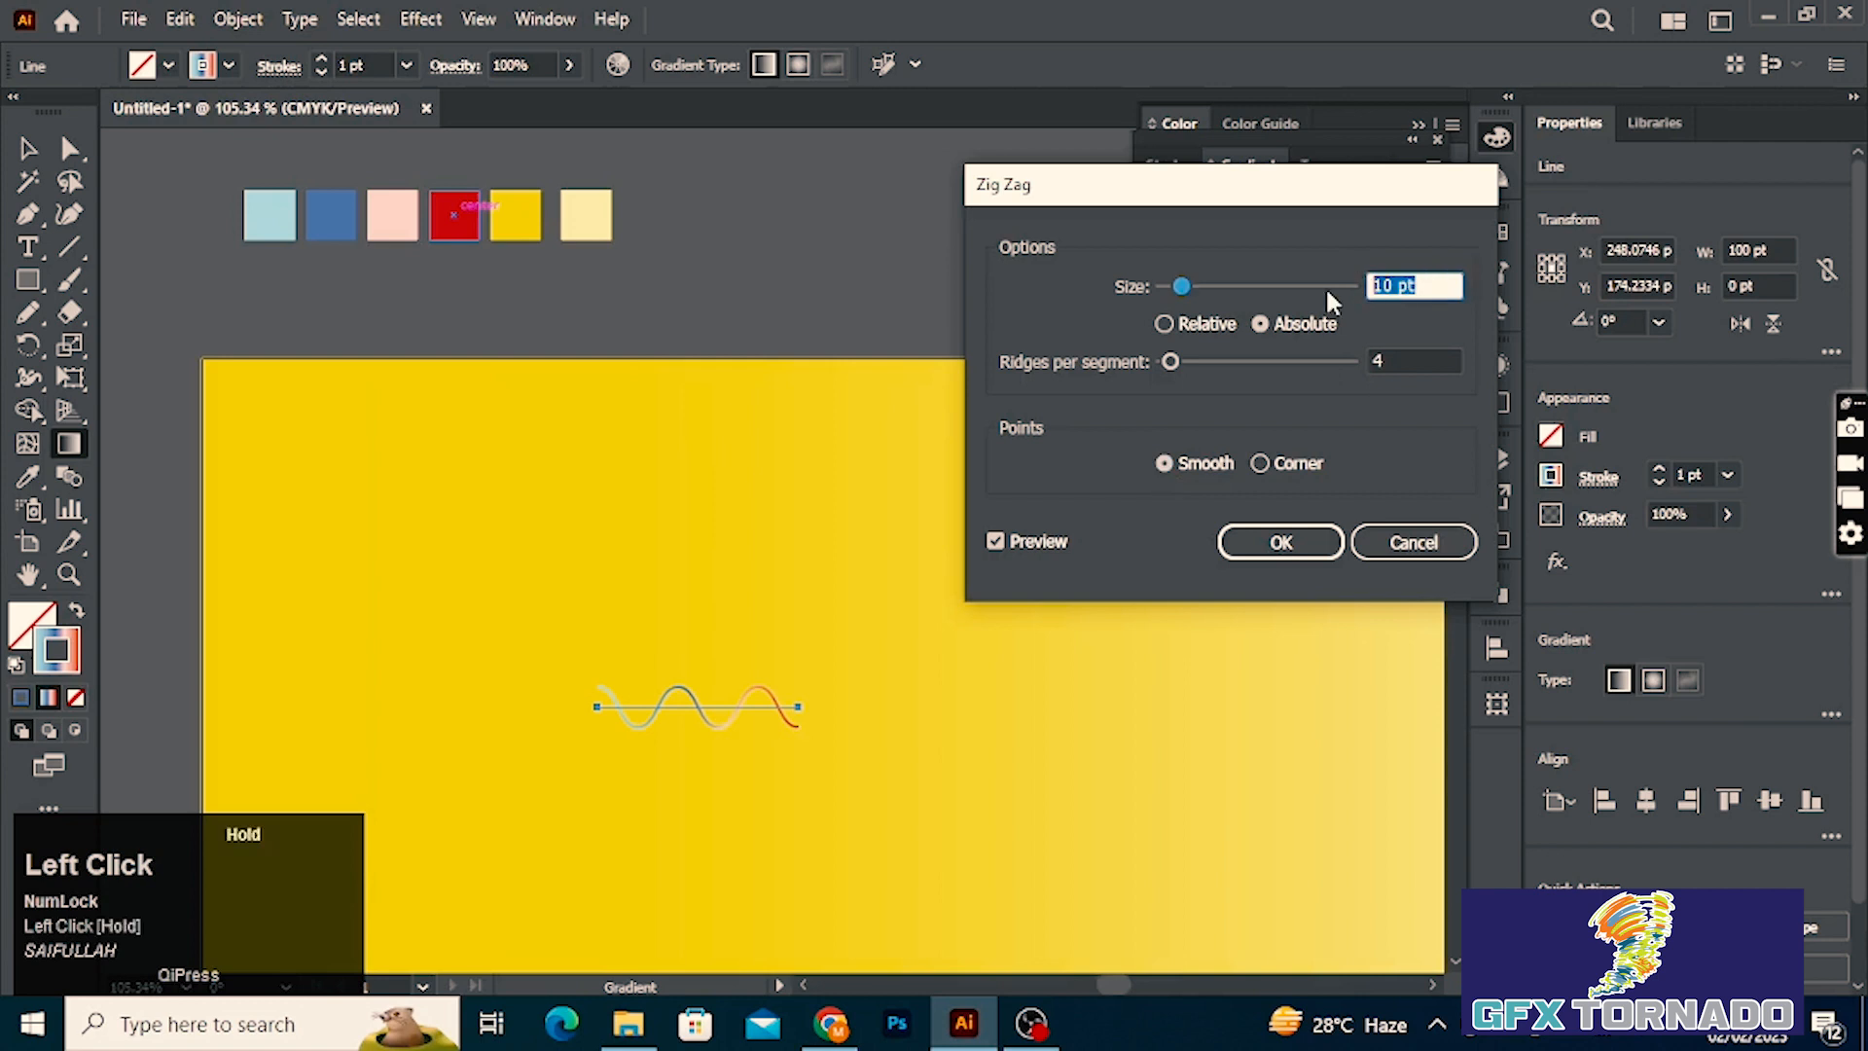
{"action": "type", "text": "6"}
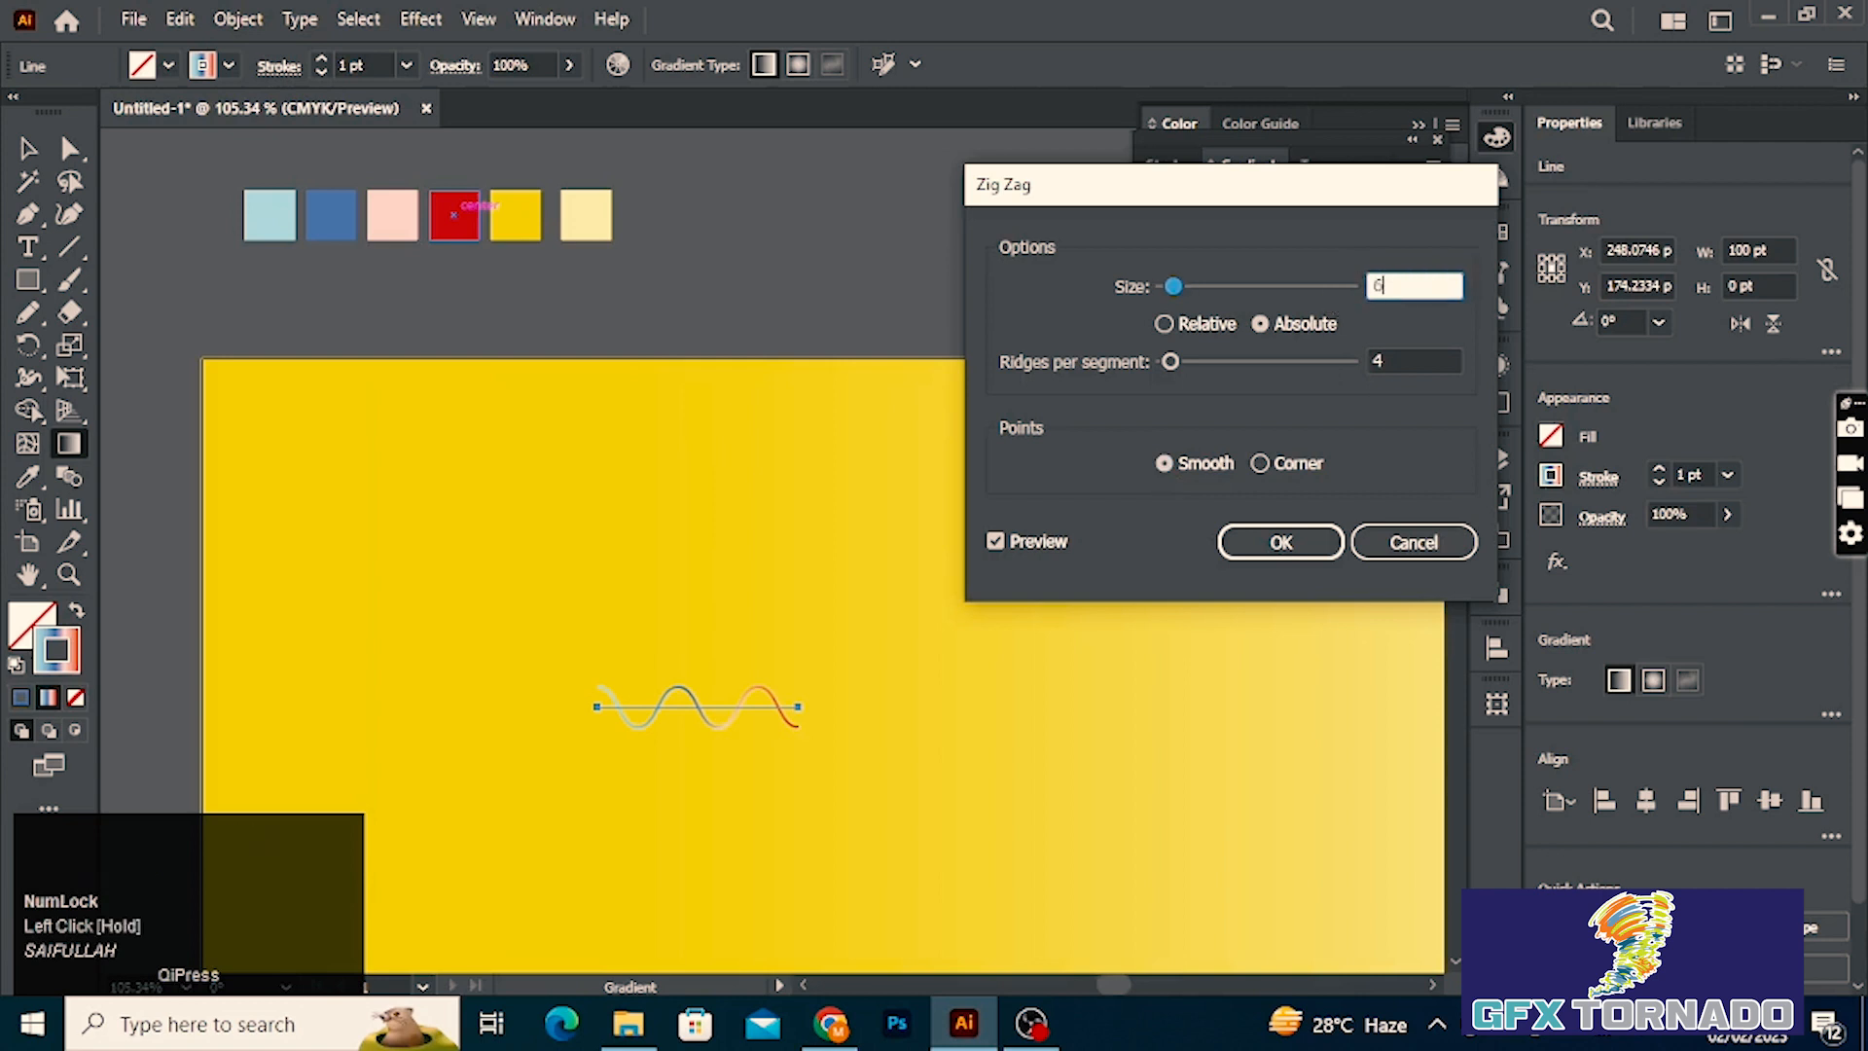
{"action": "left_click", "coordinate": [1281, 542]}
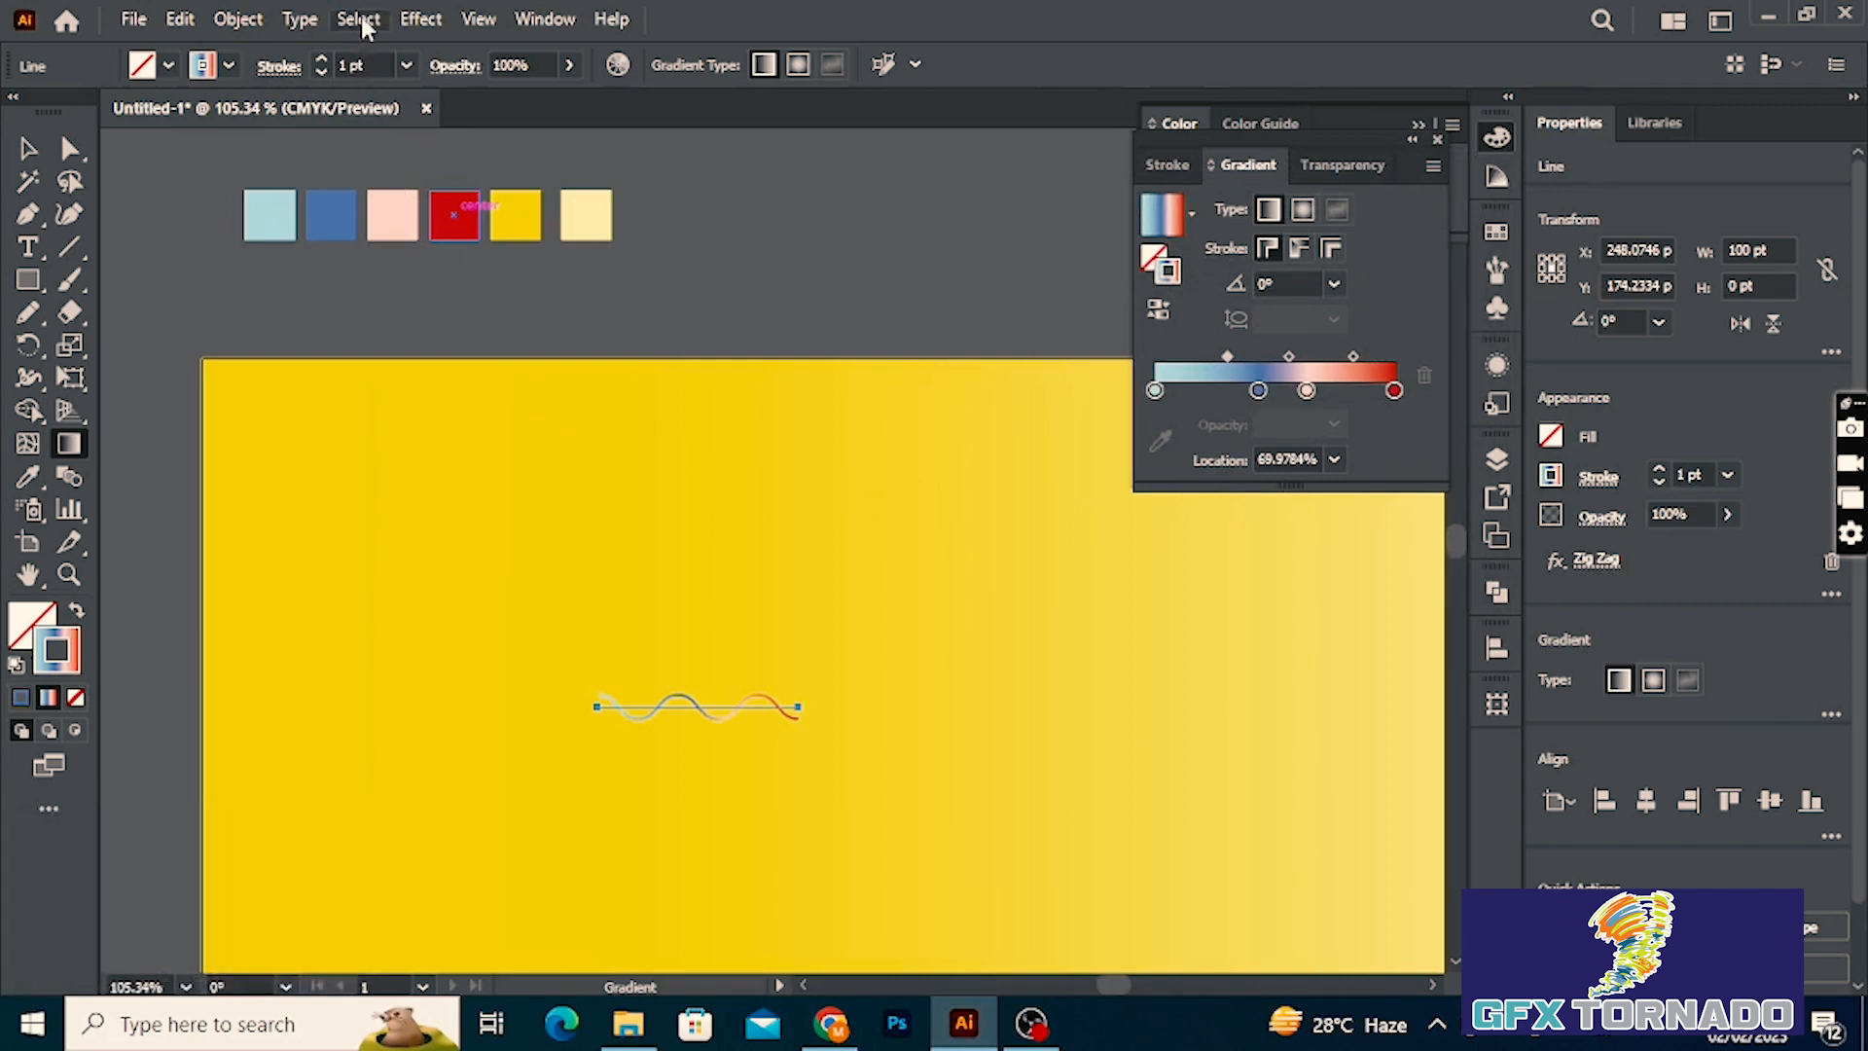
Apply a Transform effect to the wavy line with a 20° rotation and 9 copies to form a radial burst.
{"action": "left_click", "coordinate": [425, 23]}
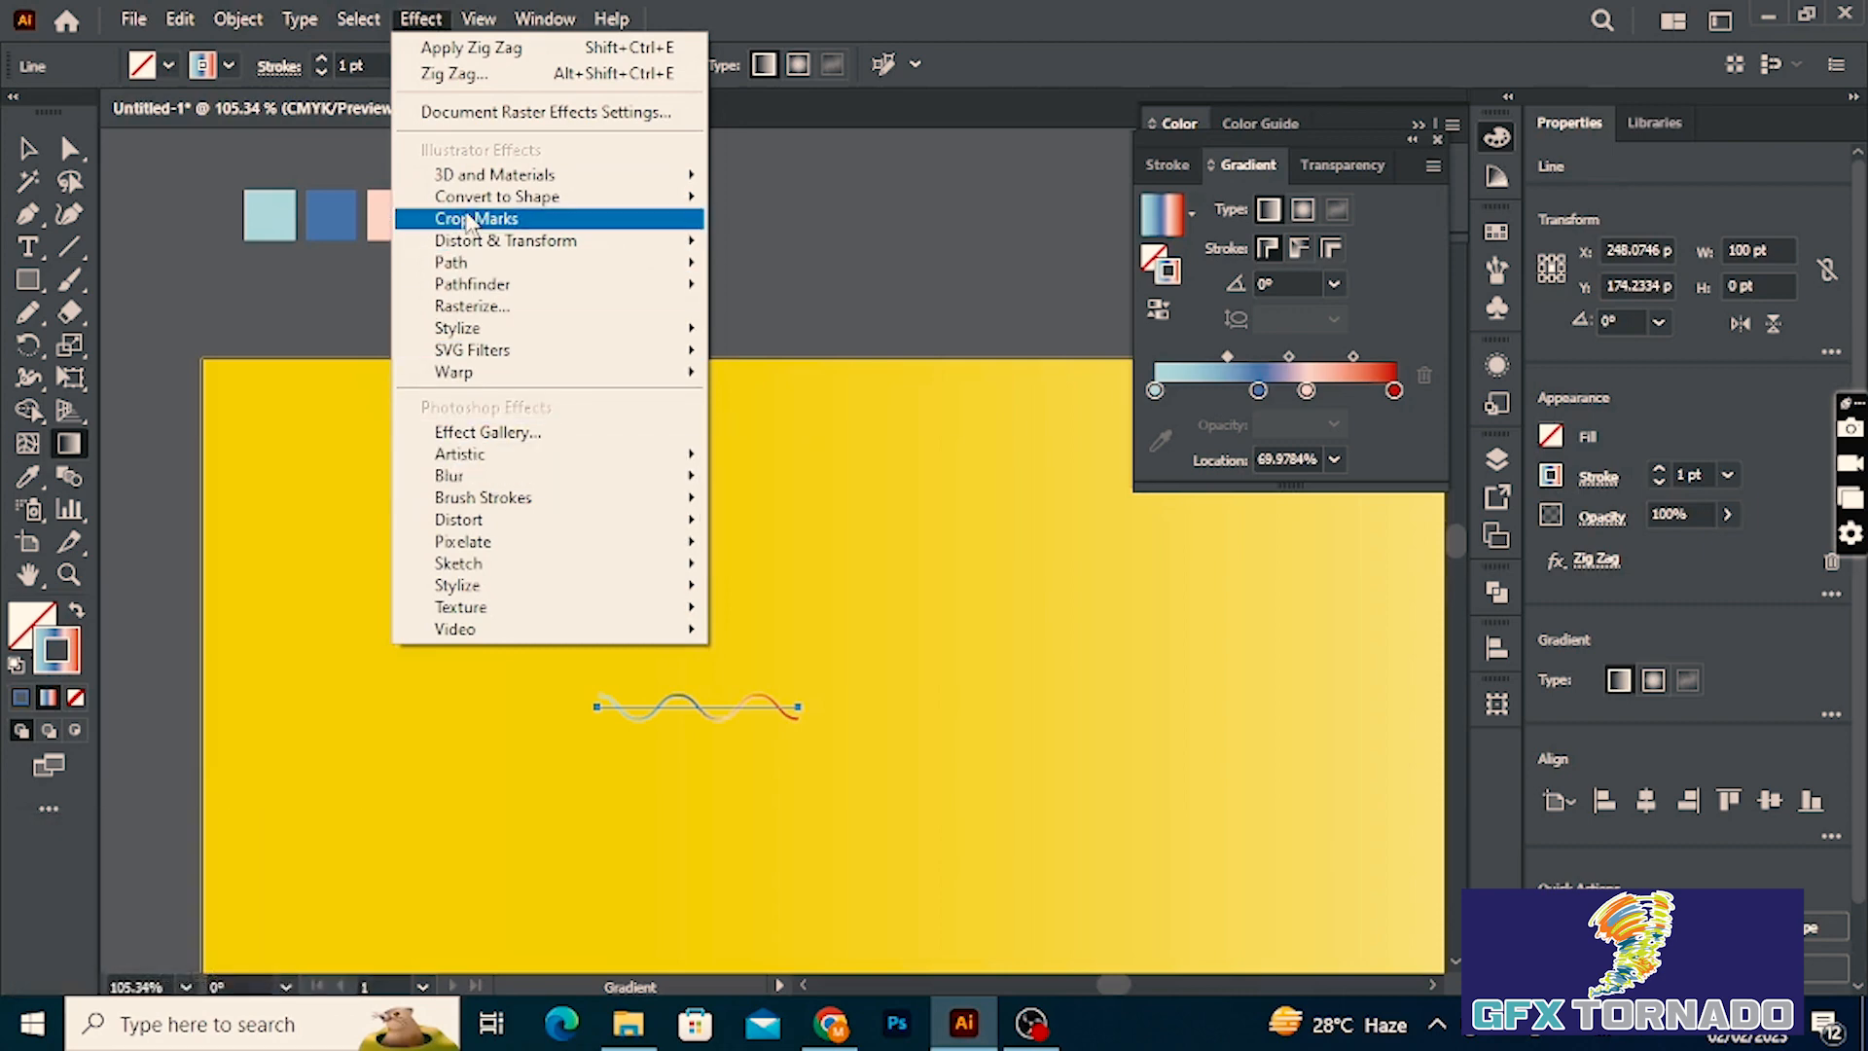
{"action": "left_click", "coordinate": [506, 241]}
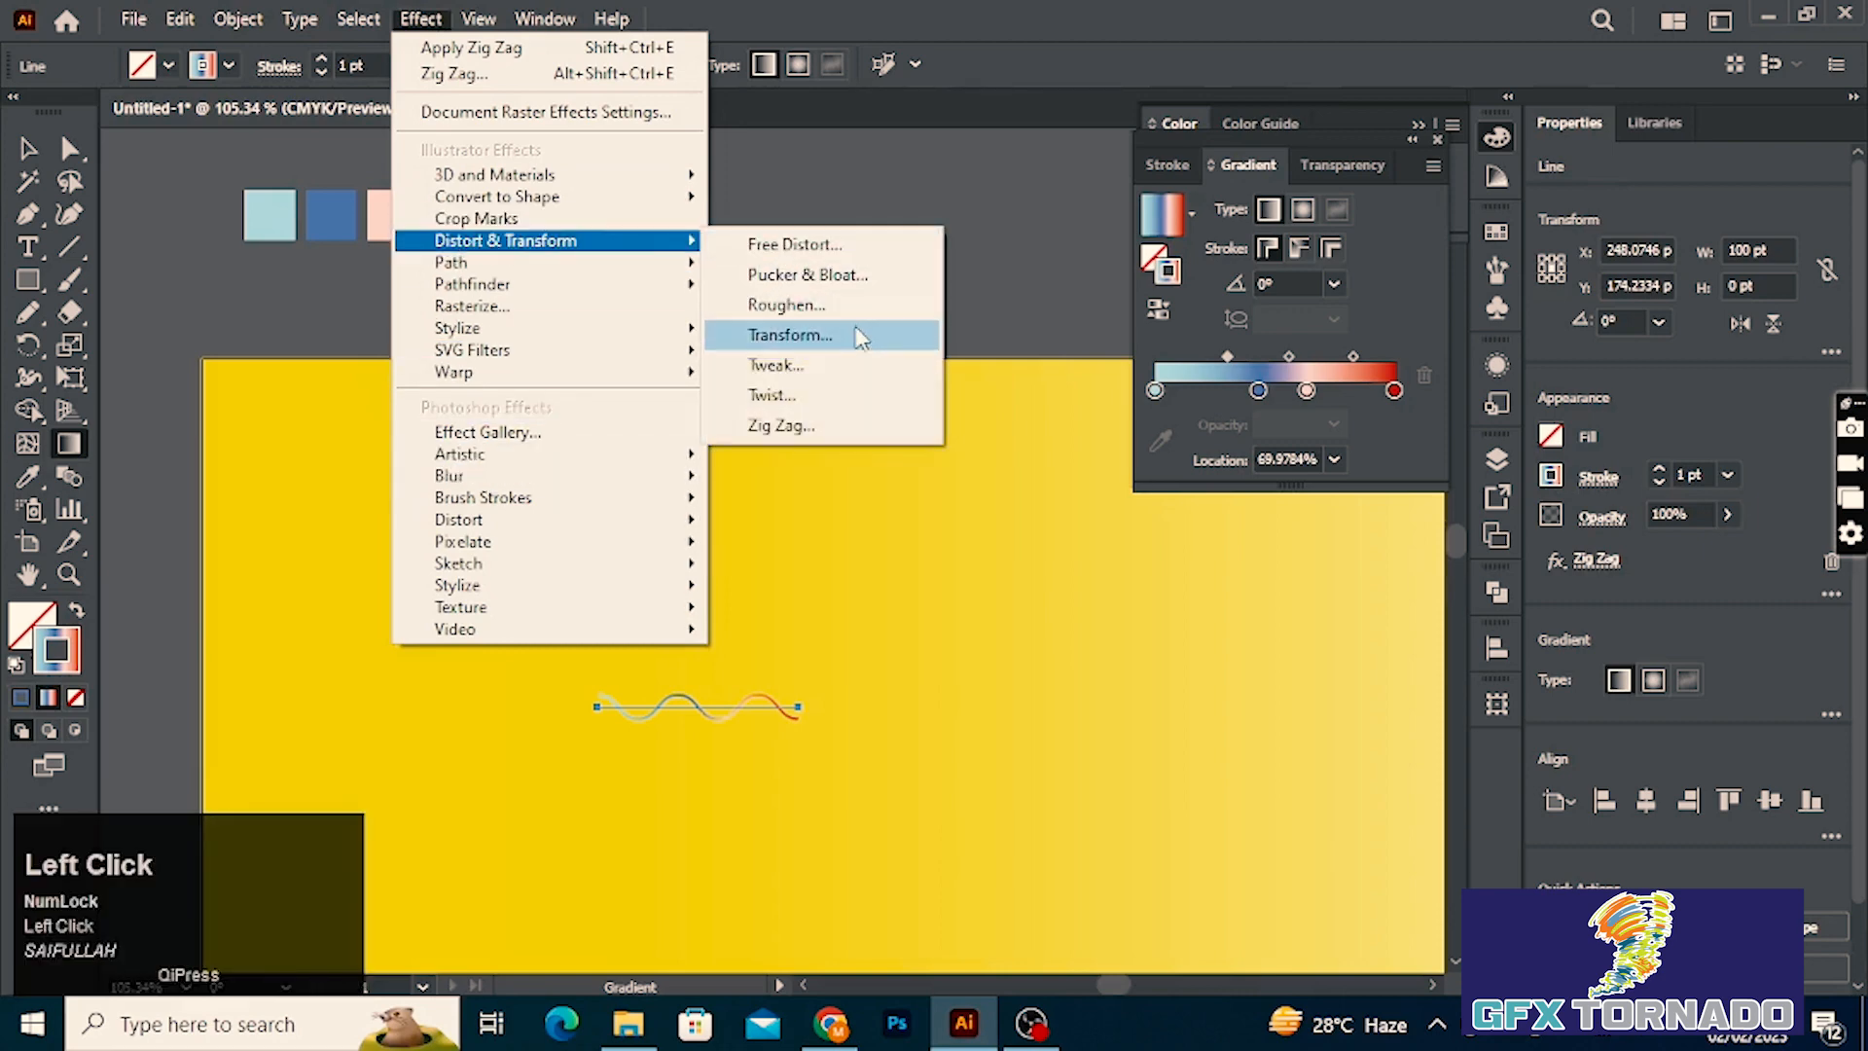
{"action": "left_click", "coordinate": [856, 336]}
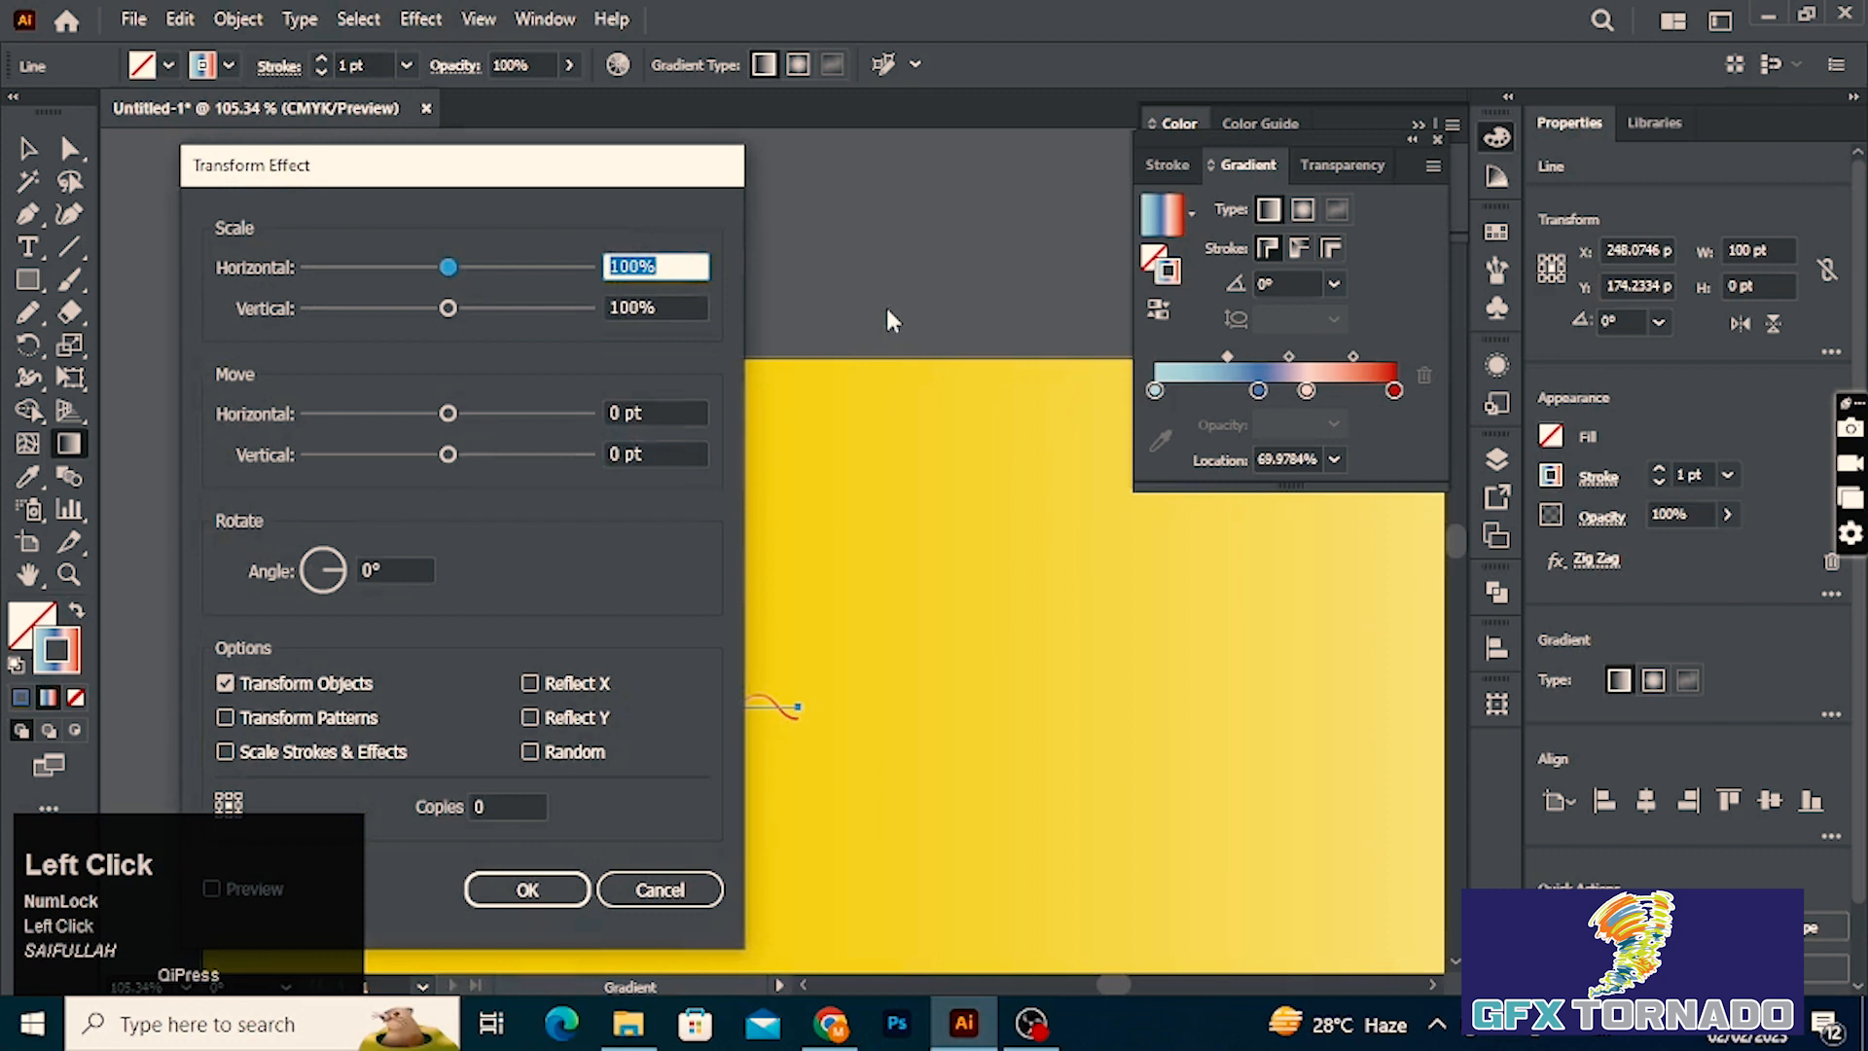
{"action": "left_click", "coordinate": [409, 569]}
{"action": "left_click_drag", "start_coordinate": [408, 569], "coordinate": [273, 574]}
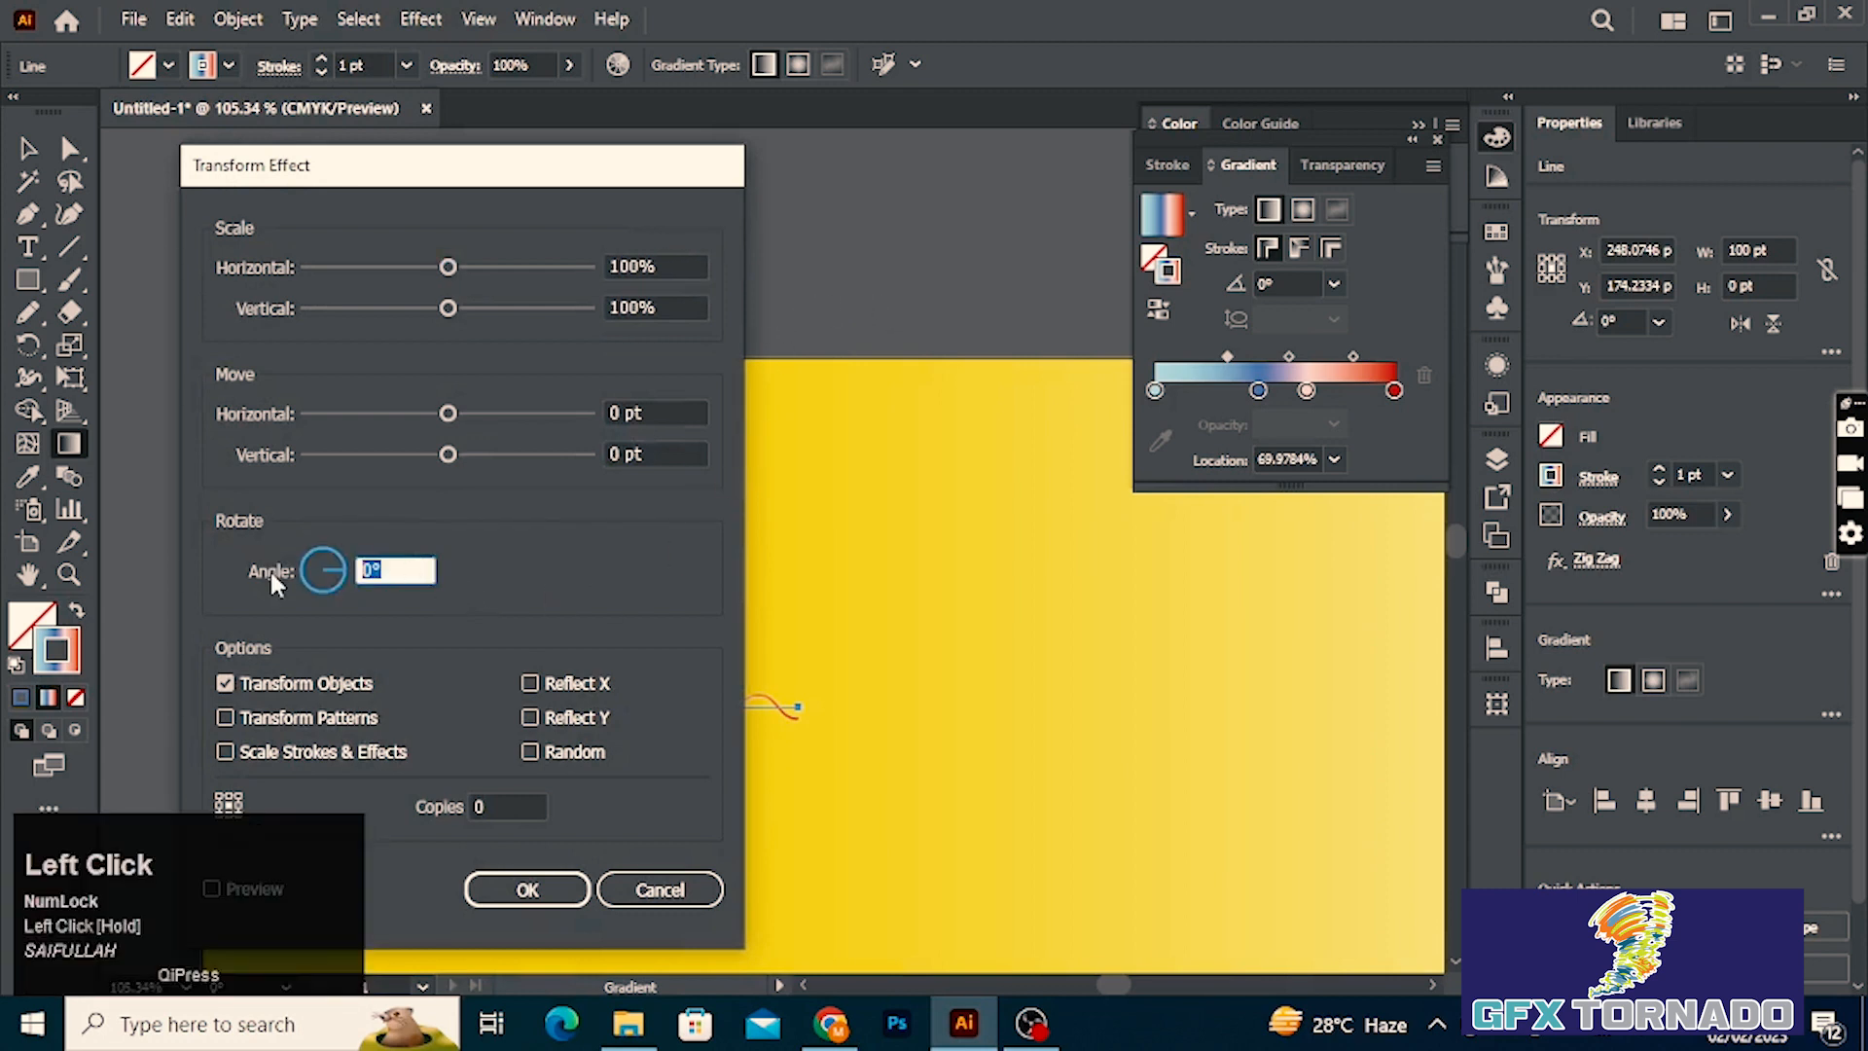
{"action": "type", "text": "20"}
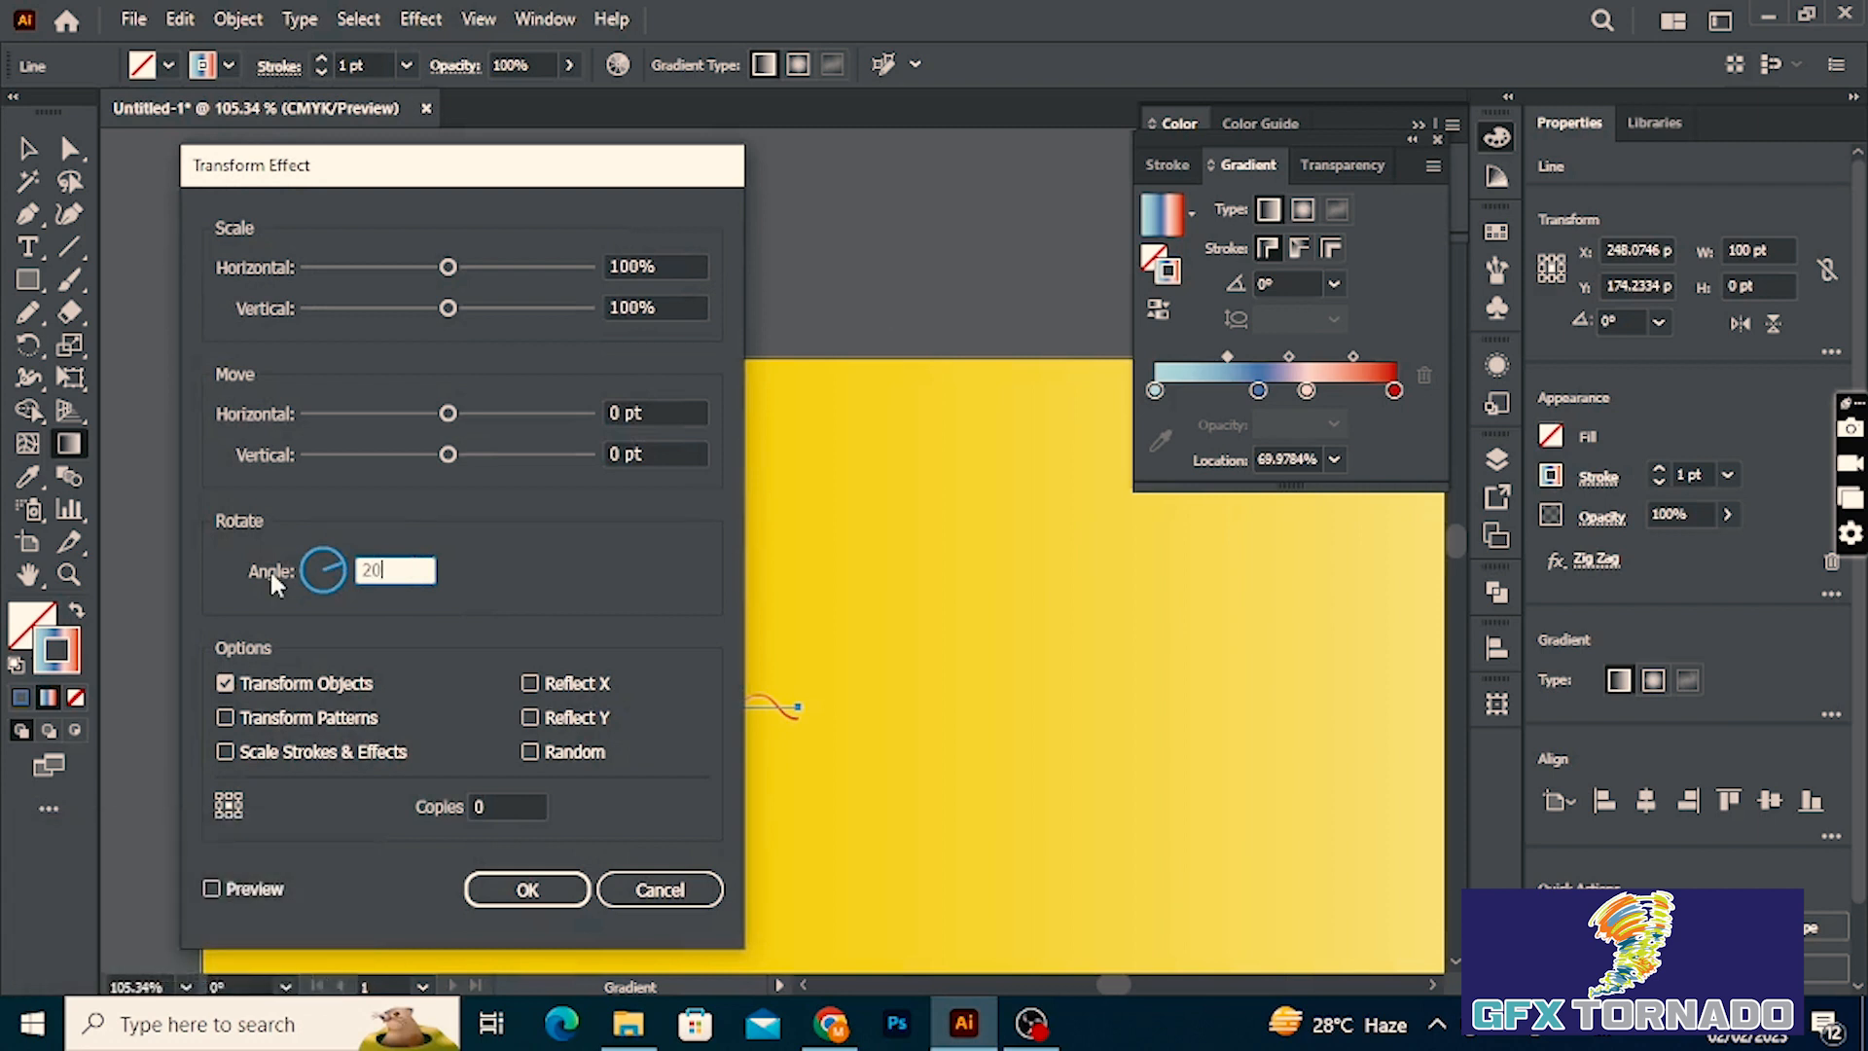
{"action": "left_click_drag", "start_coordinate": [491, 806], "coordinate": [435, 827]}
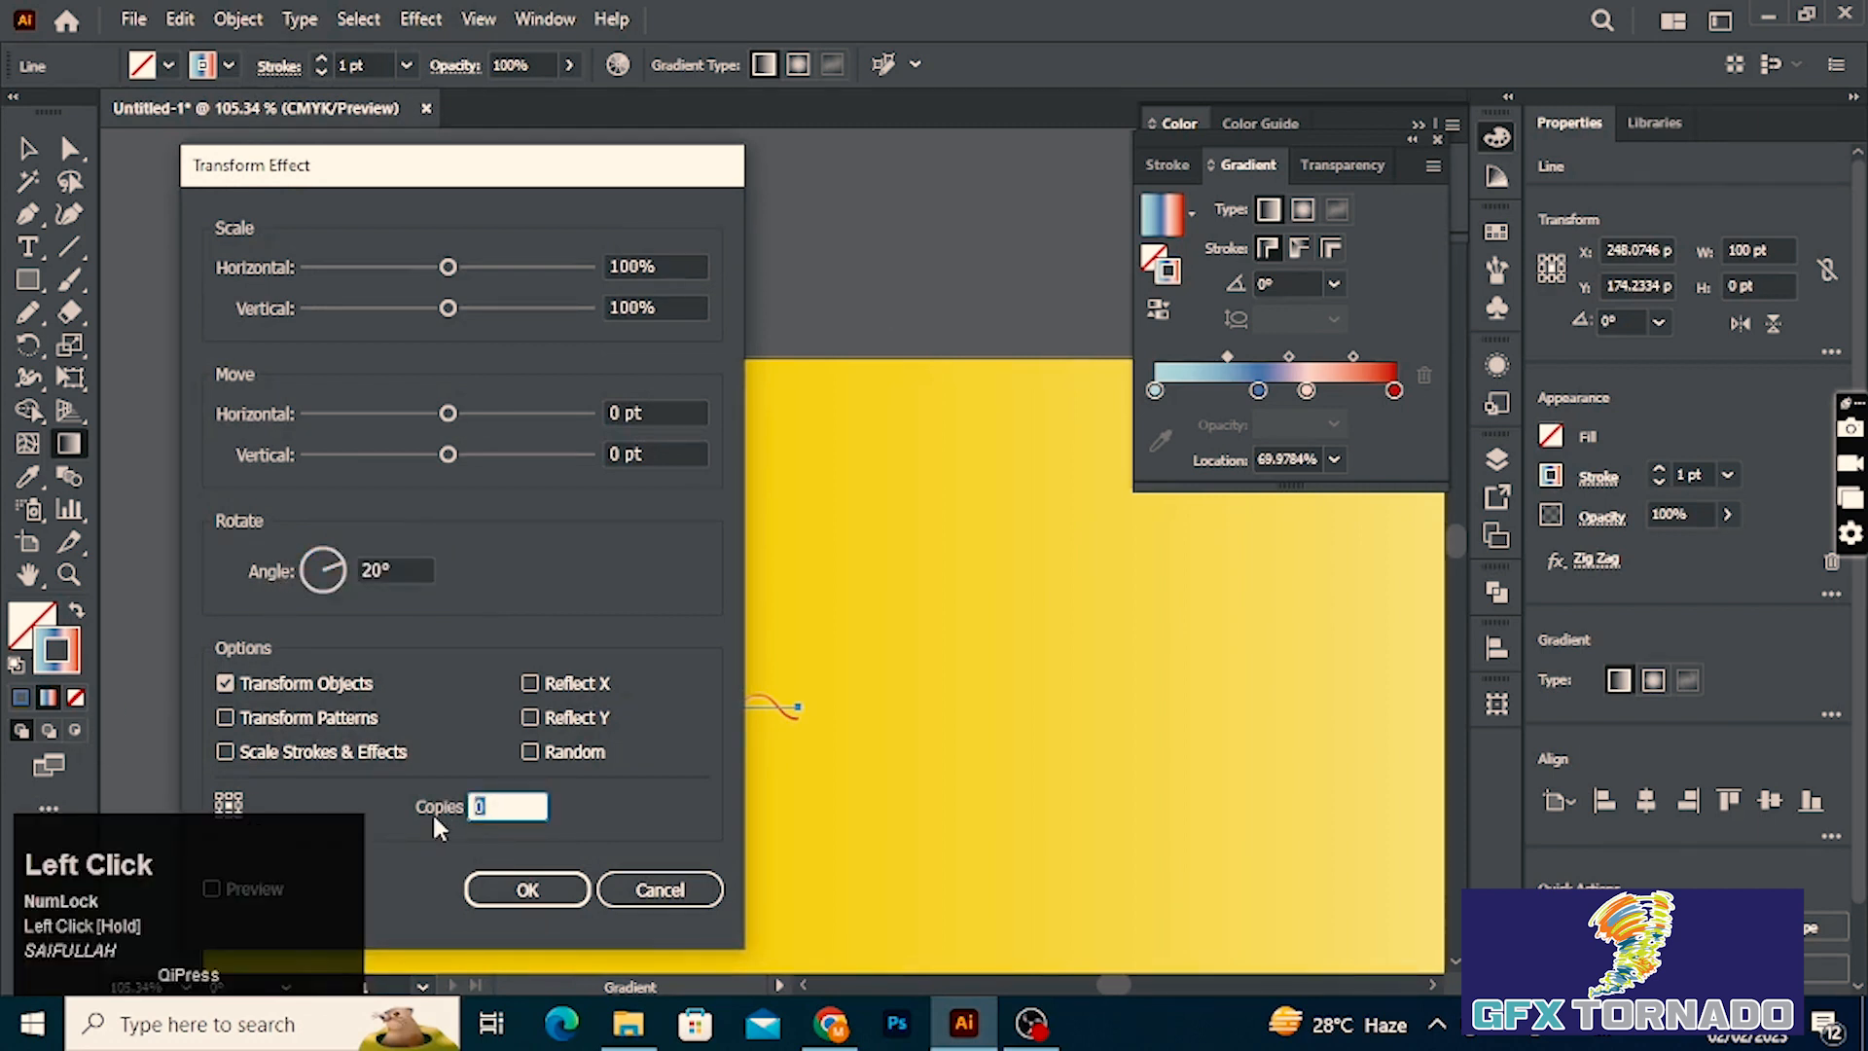
{"action": "type", "text": "9"}
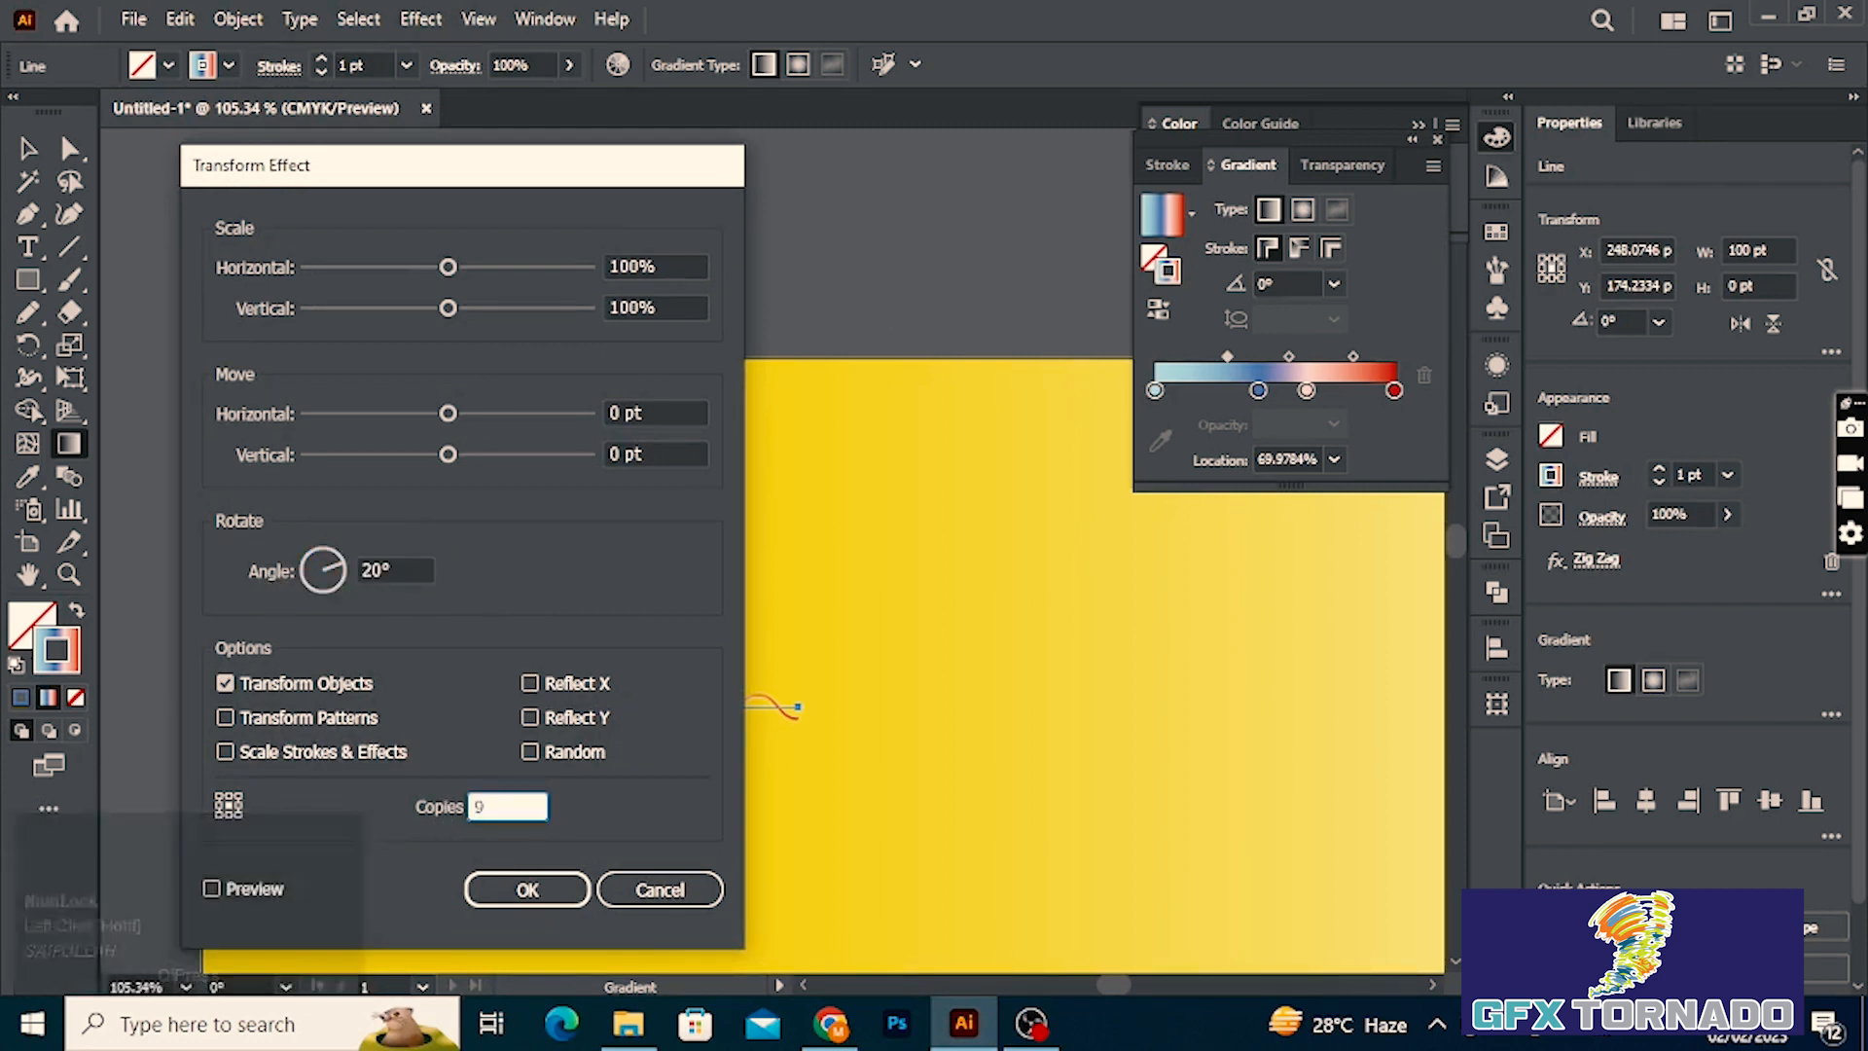
{"action": "left_click", "coordinate": [527, 893]}
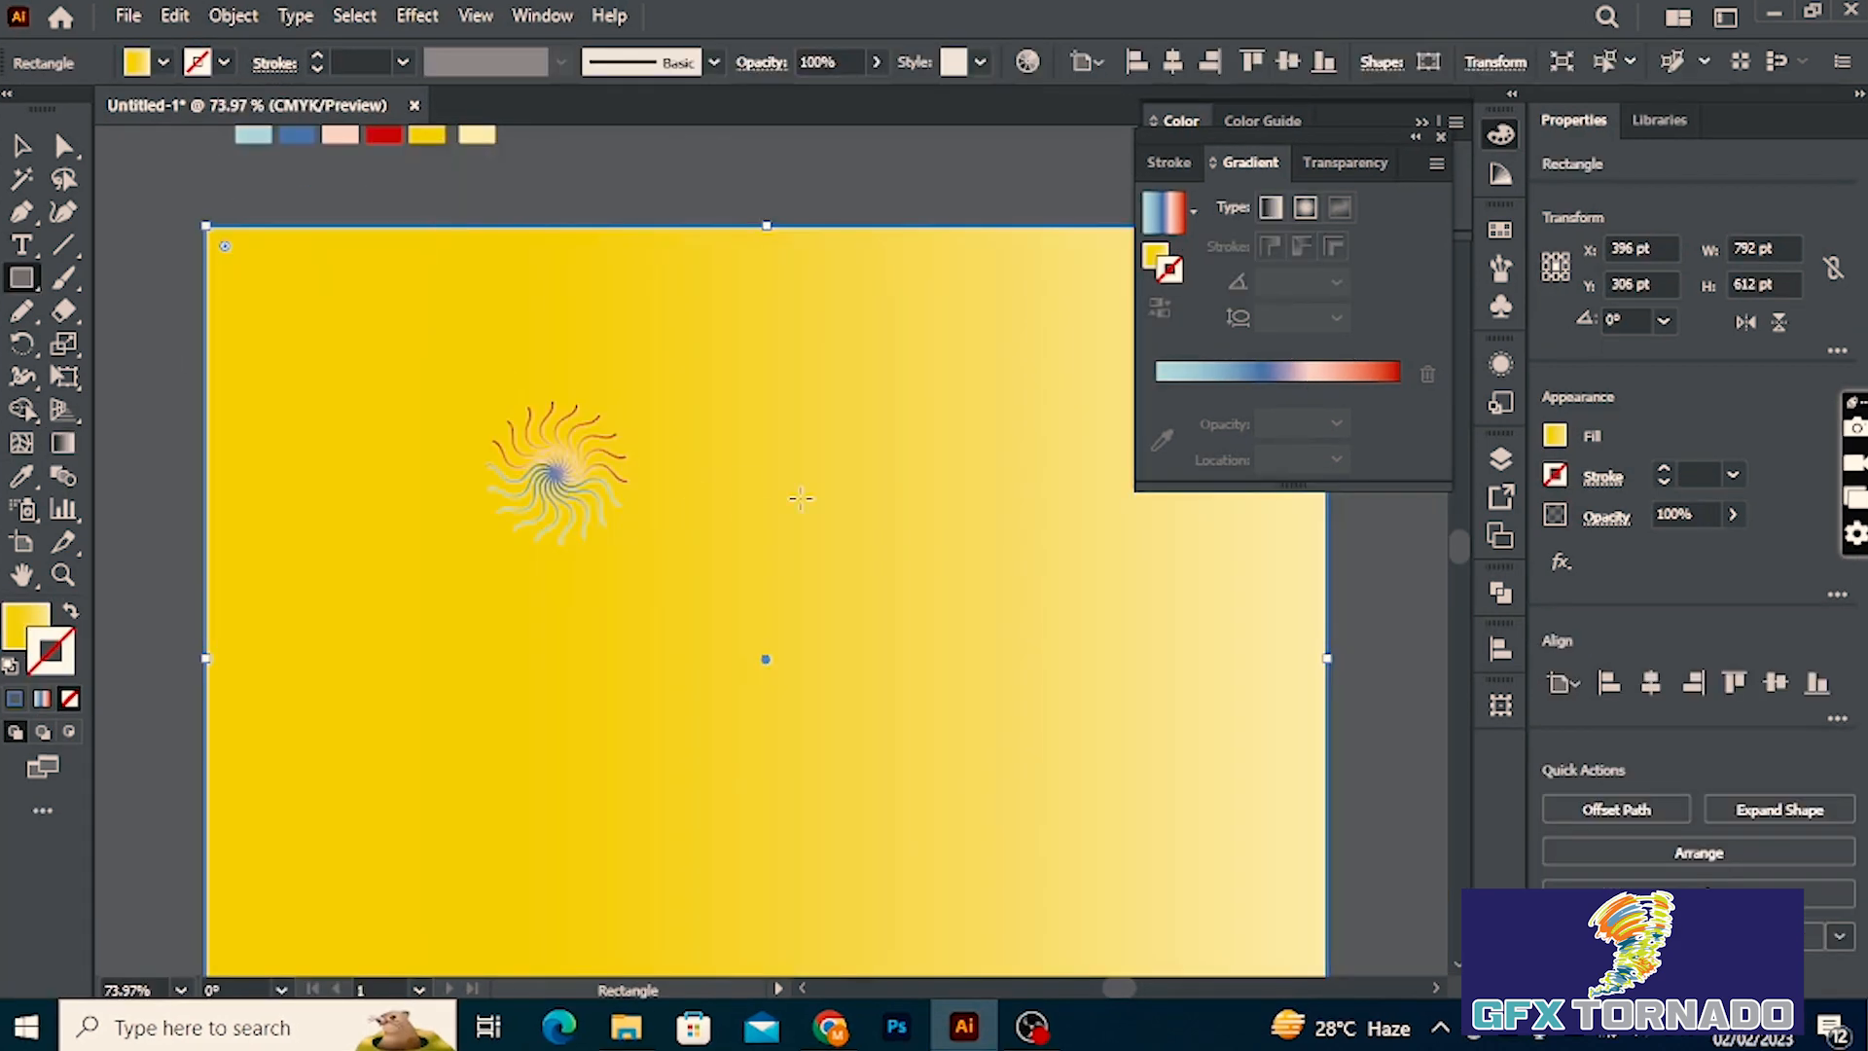
Expand Layer 1 and lock only the yellow gradient background rectangle.
{"action": "left_click", "coordinate": [1503, 461]}
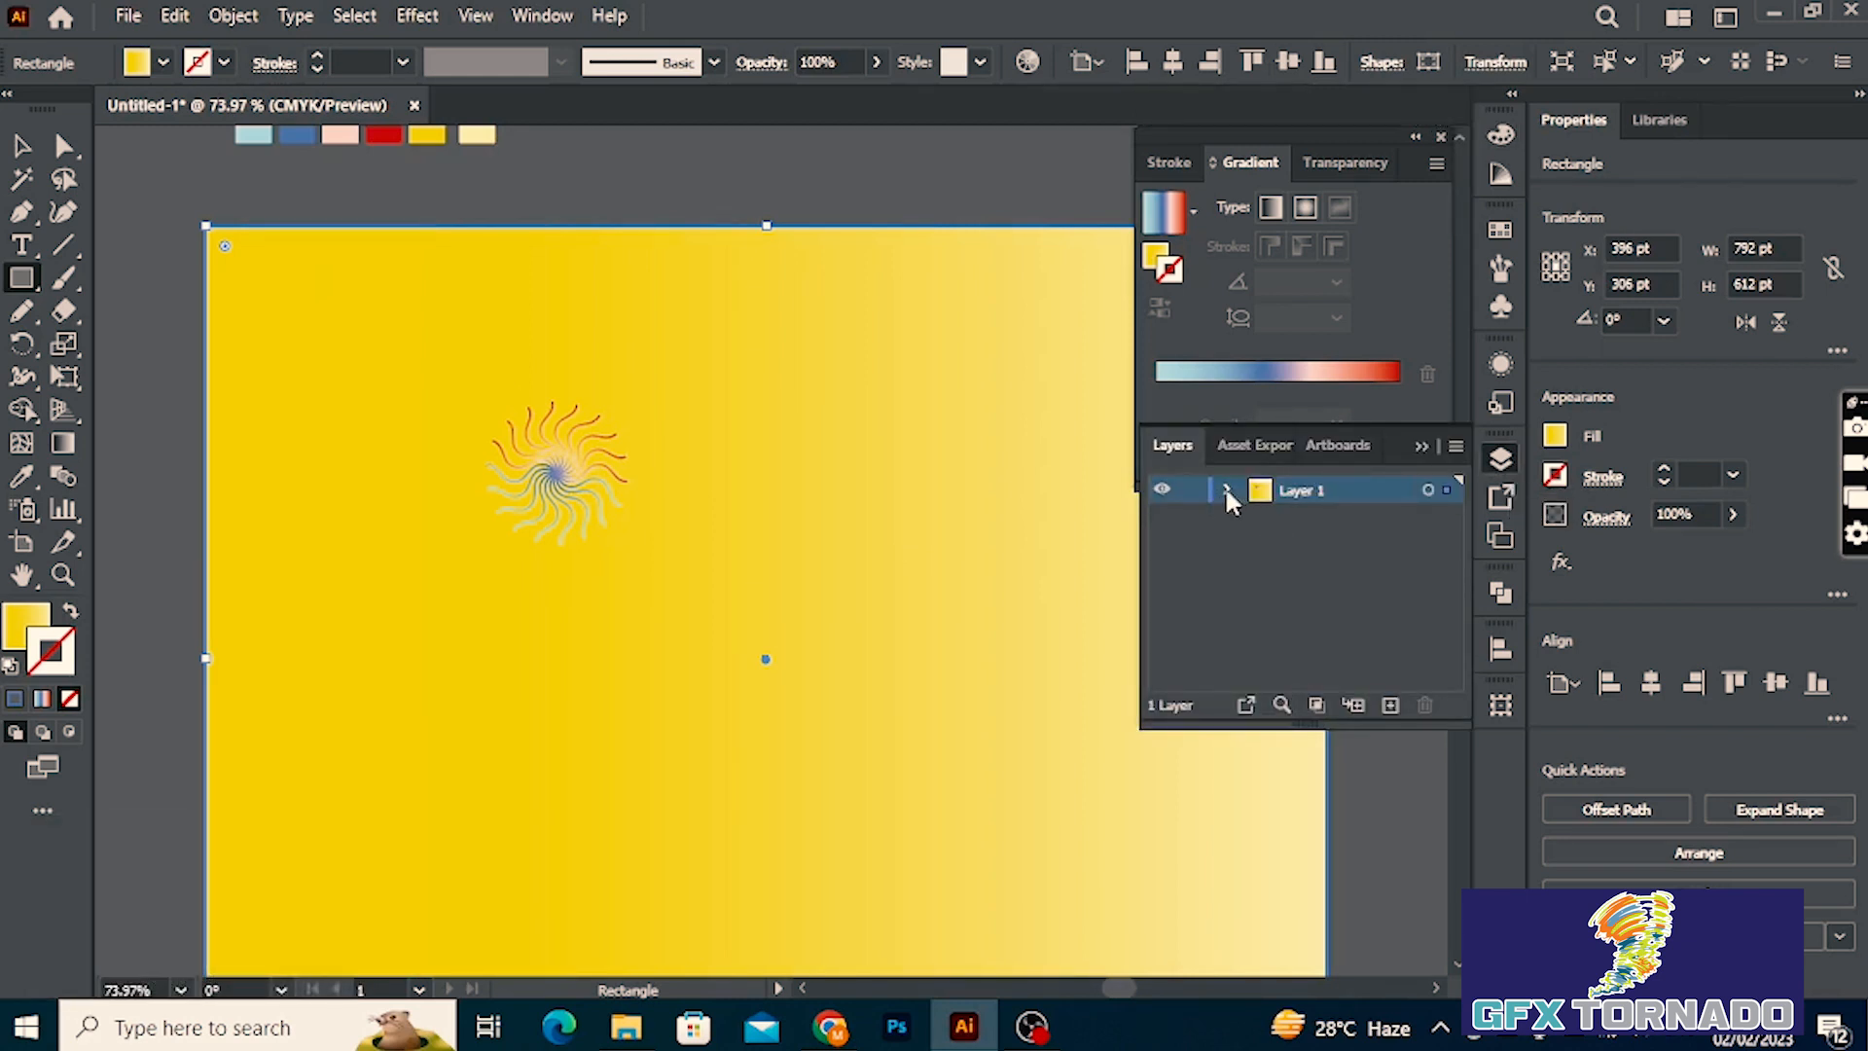
{"action": "left_click", "coordinate": [1193, 492]}
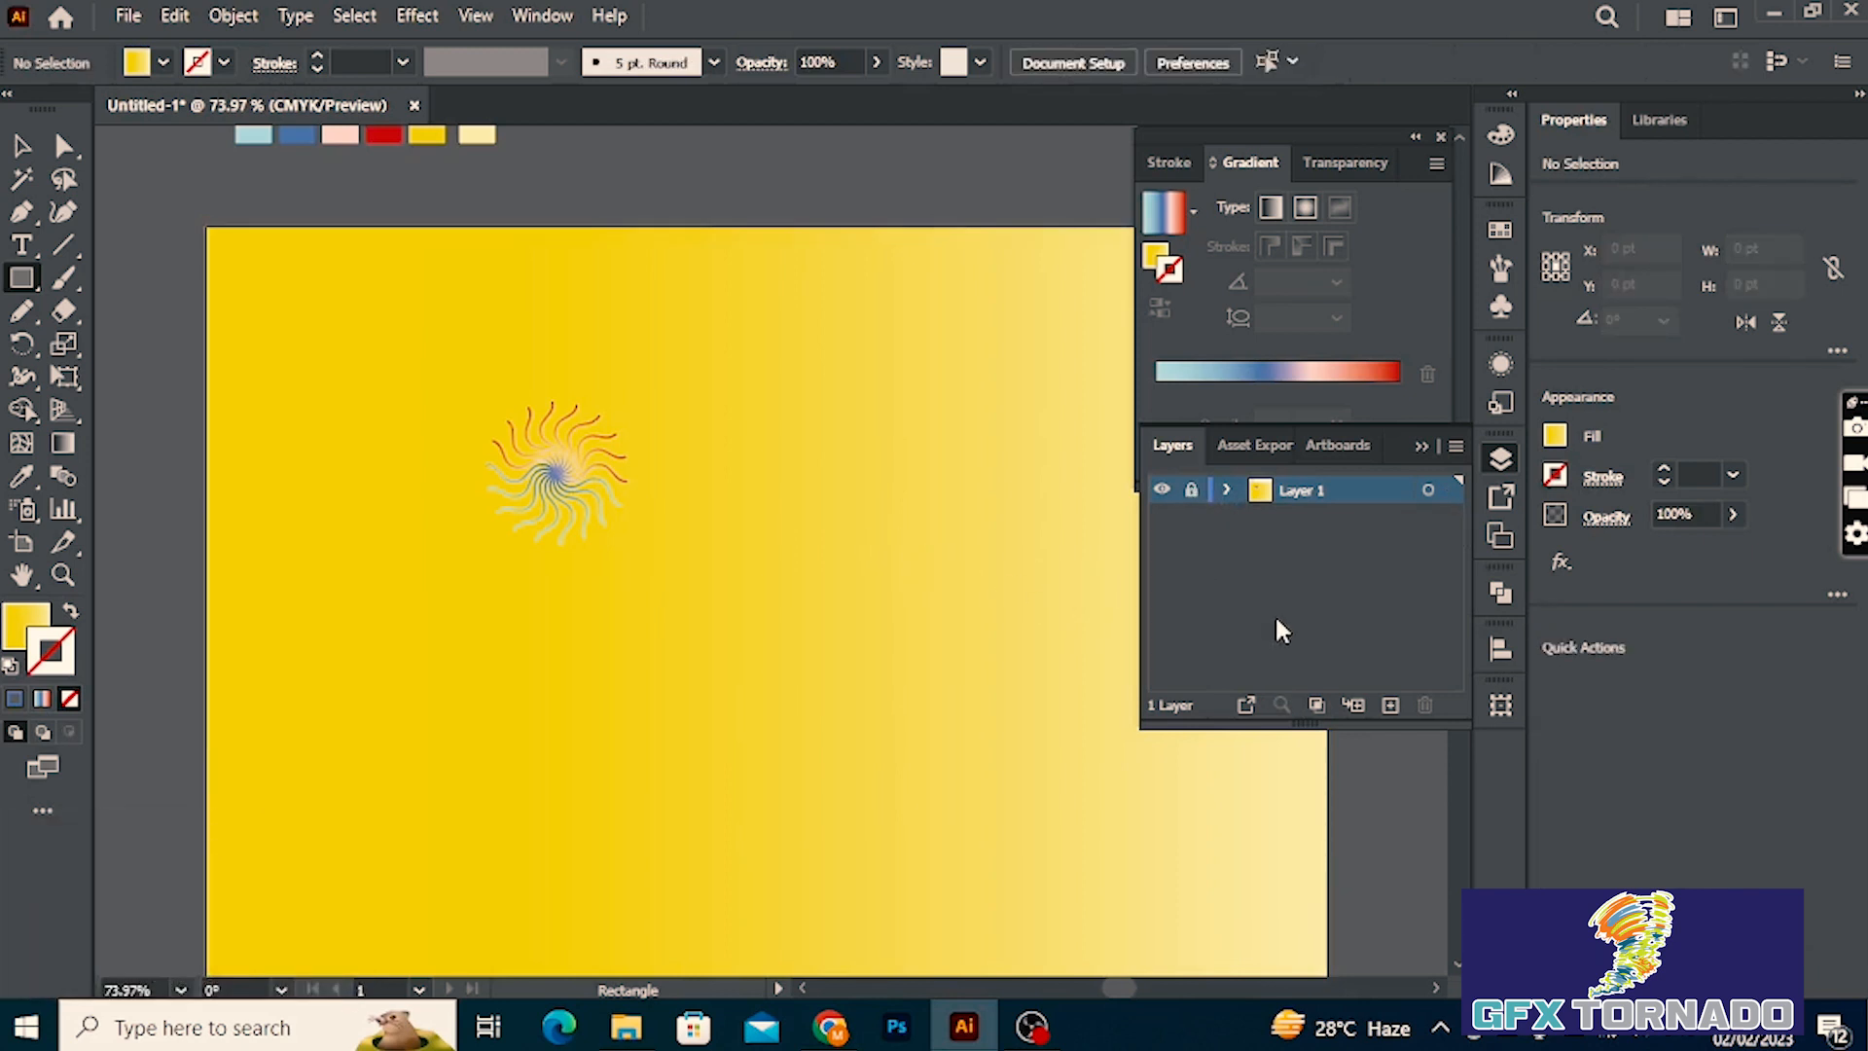
{"action": "left_click", "coordinate": [1192, 491]}
{"action": "left_click", "coordinate": [1226, 492]}
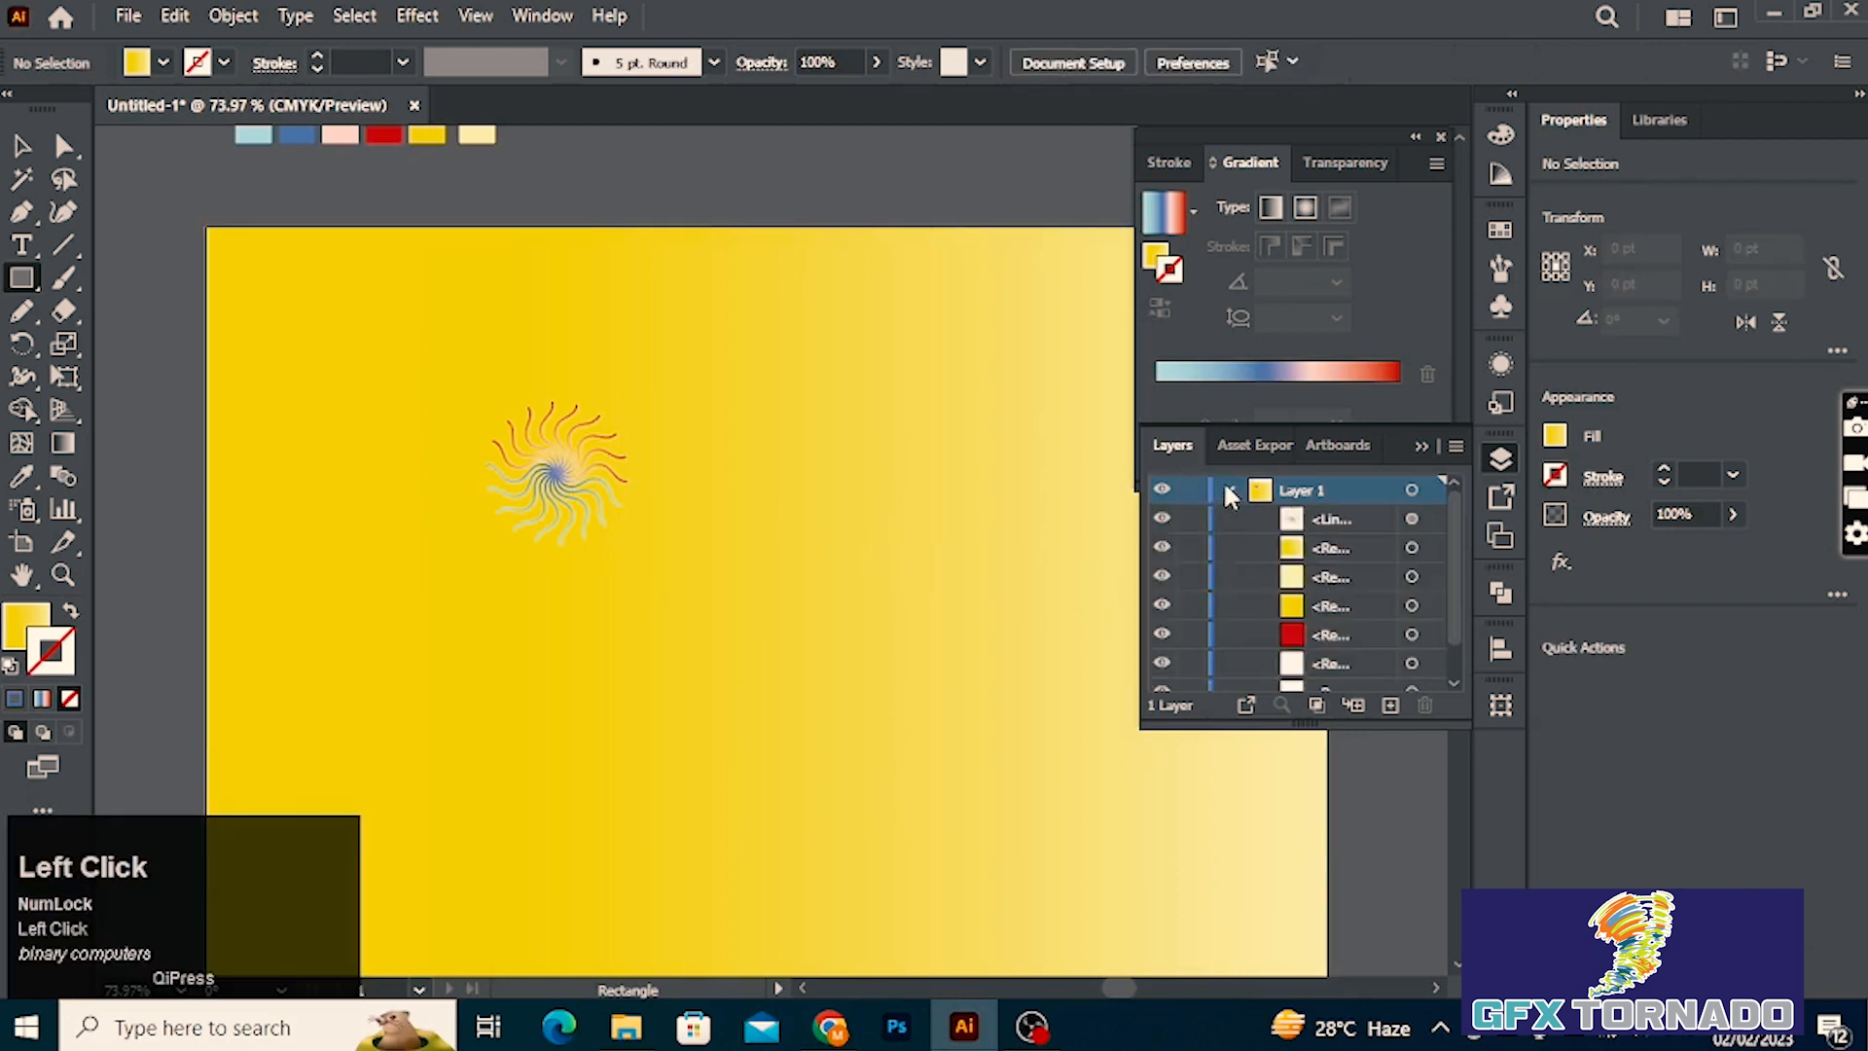
{"action": "left_click", "coordinate": [1191, 548]}
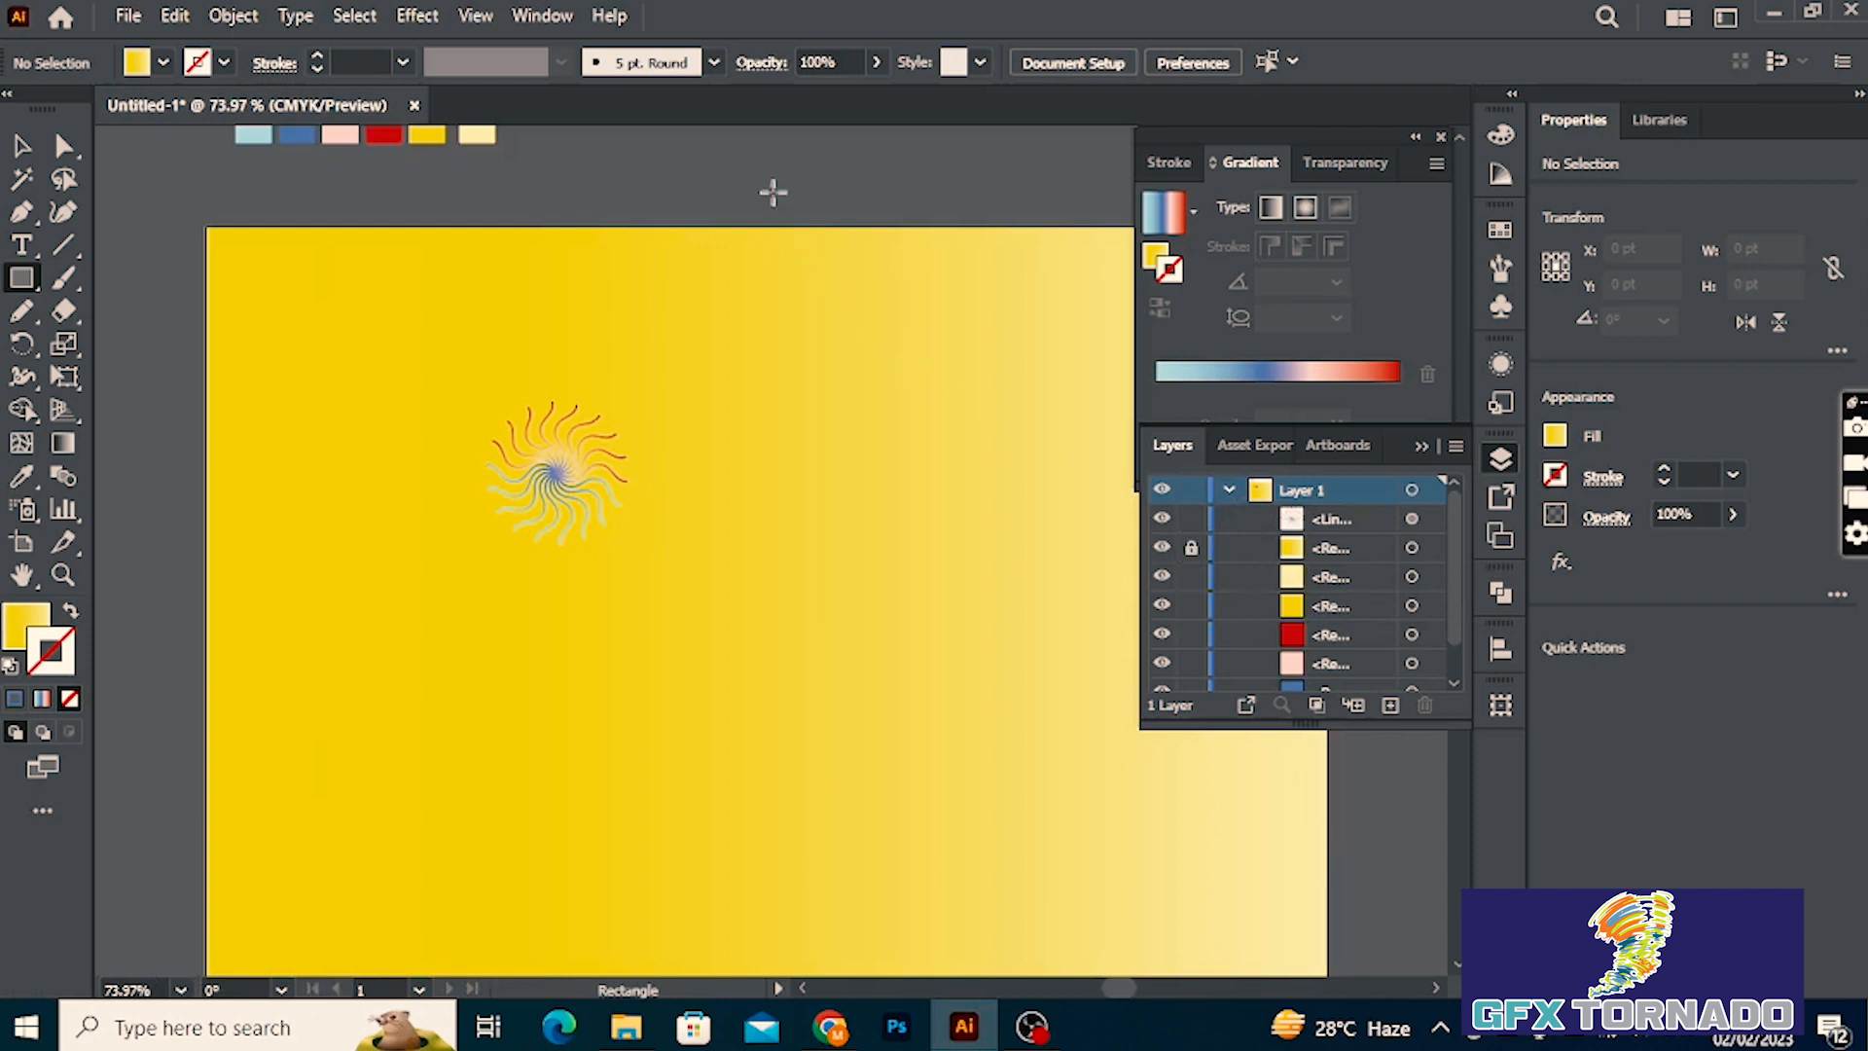
Switch to the Selection tool and hide the layer list.
{"action": "left_click", "coordinate": [22, 146]}
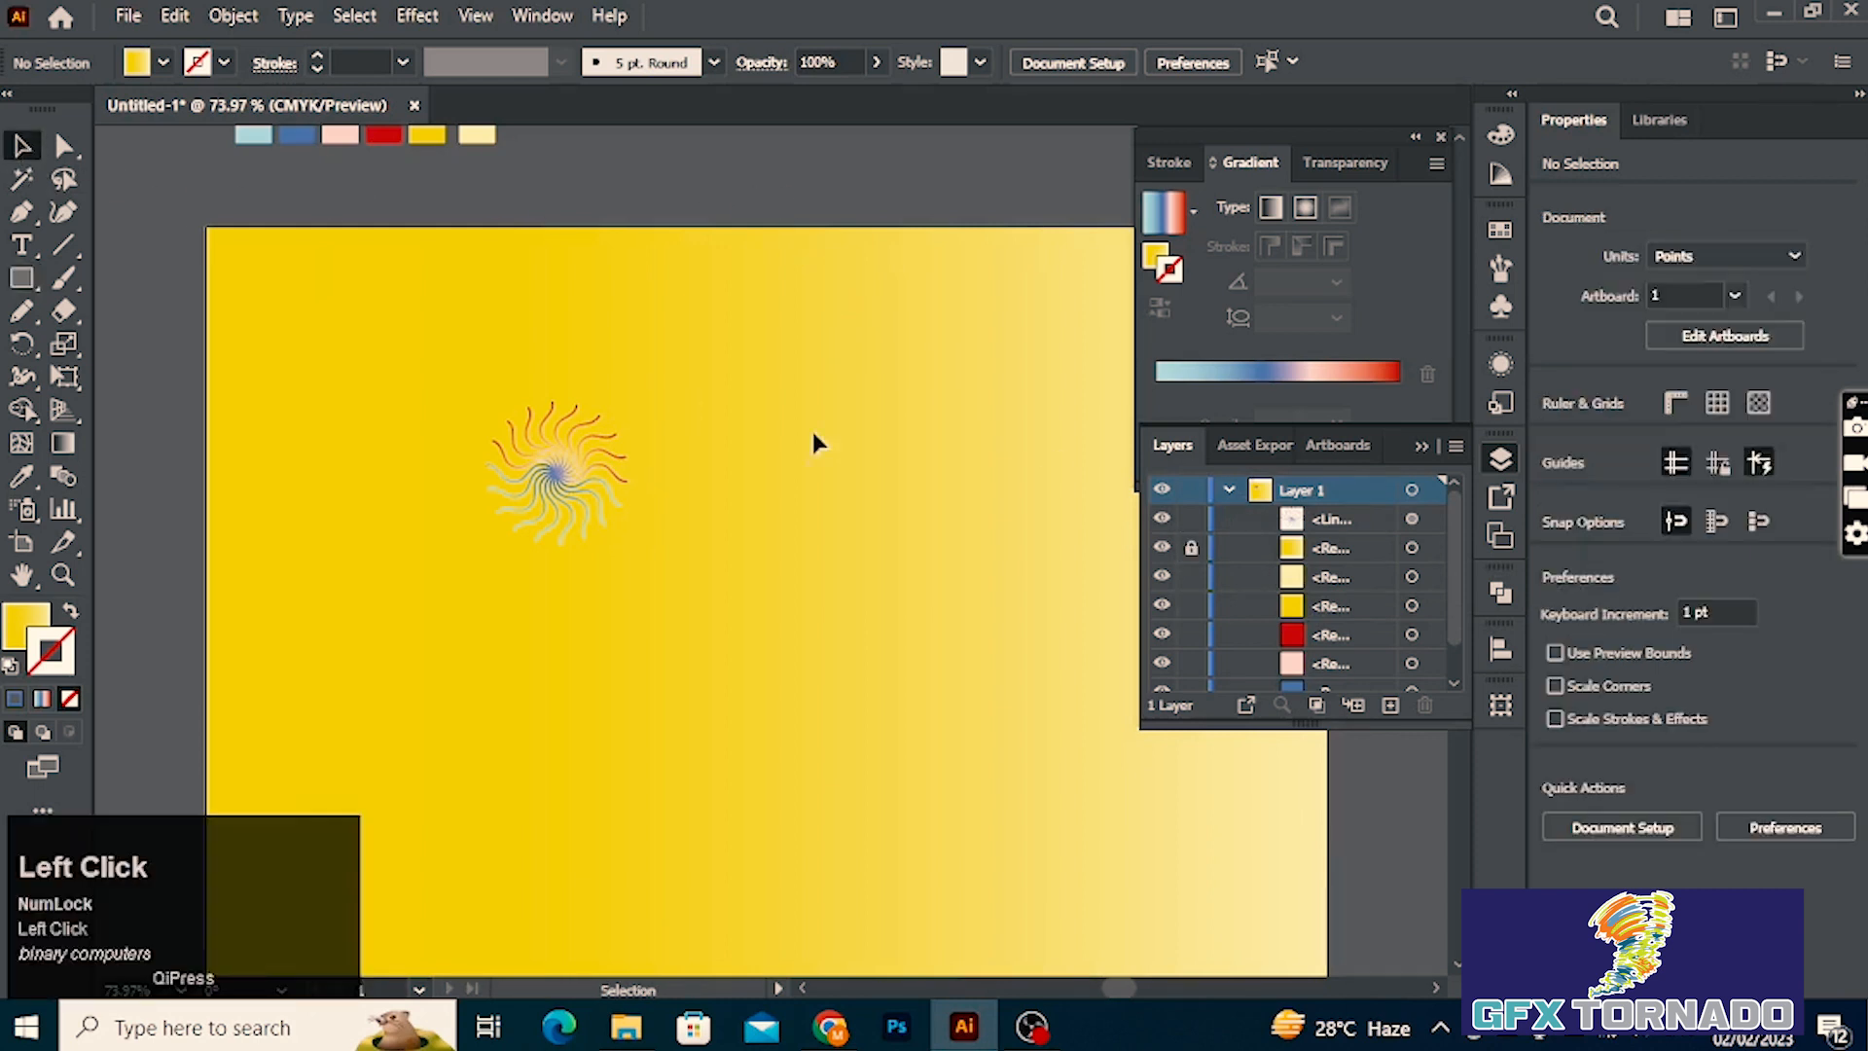
{"action": "key", "text": "ctrl+space"}
{"action": "left_click_drag", "start_coordinate": [967, 587], "coordinate": [805, 535]}
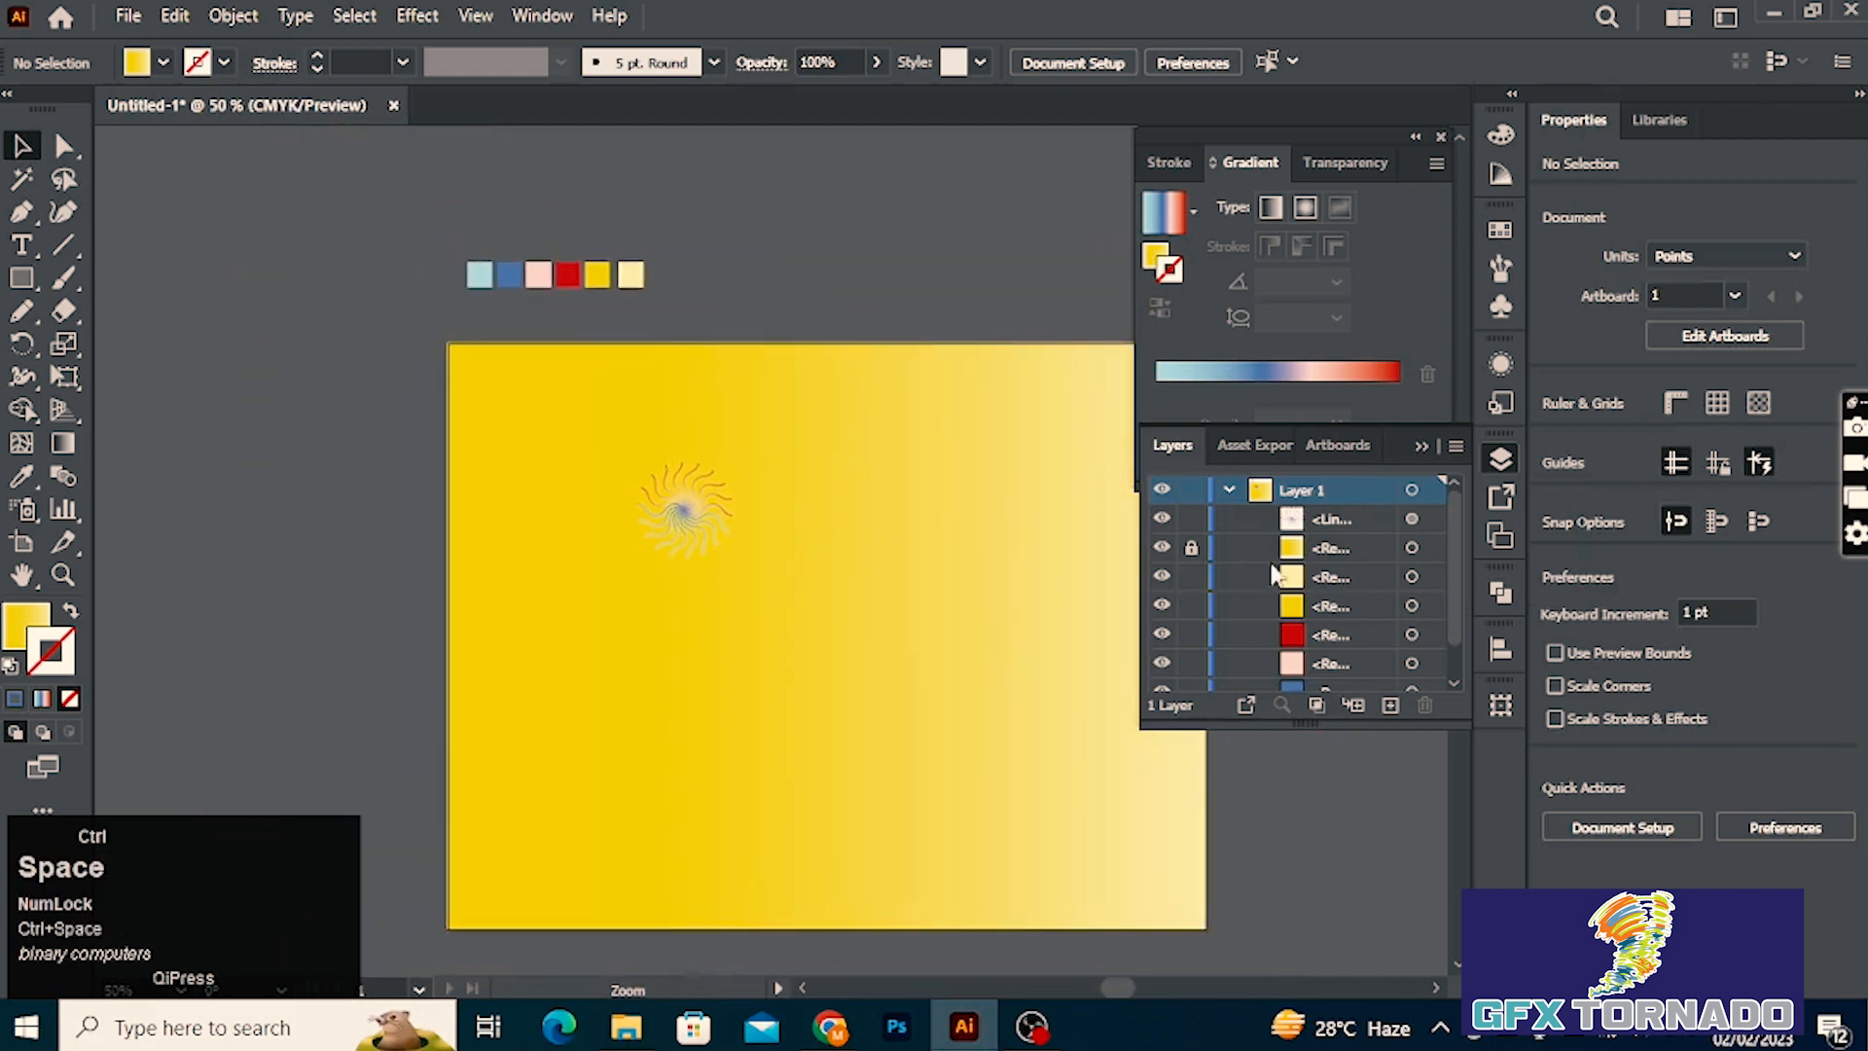
{"action": "left_click", "coordinate": [1422, 445]}
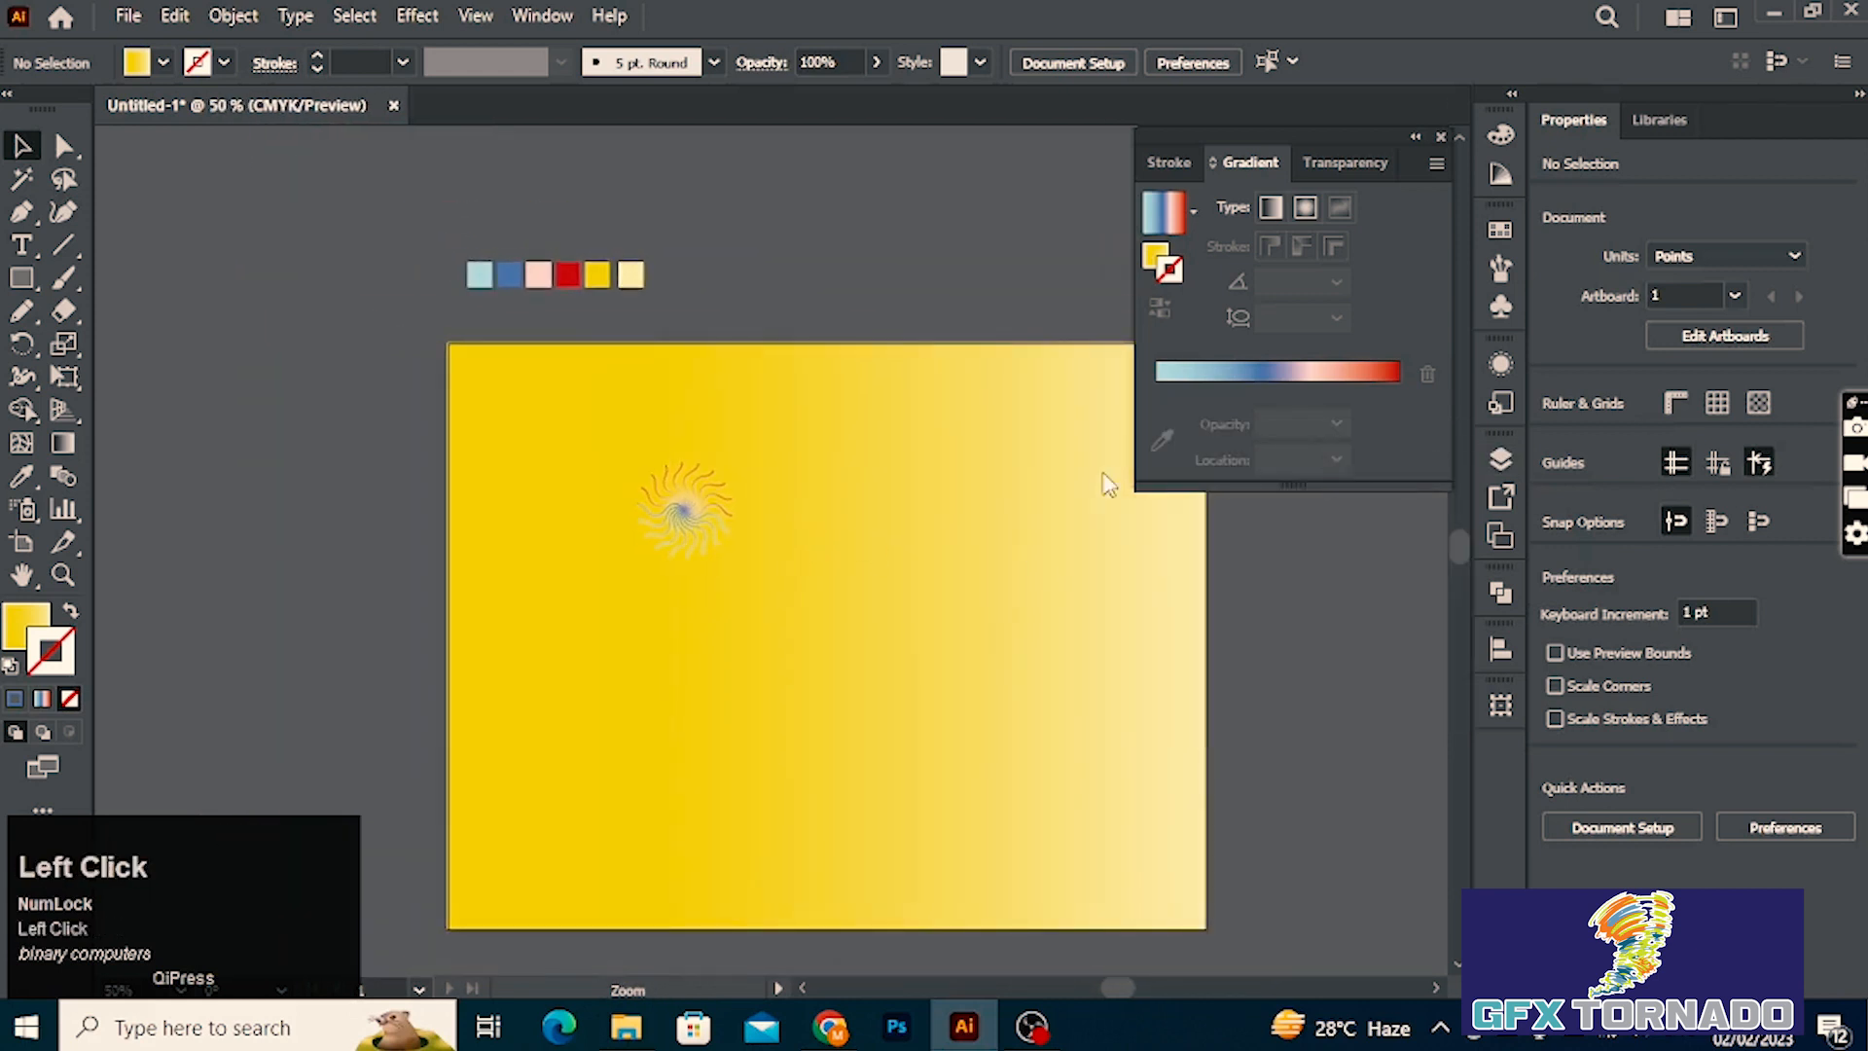
{"action": "key", "text": "space"}
{"action": "left_click_drag", "start_coordinate": [952, 490], "coordinate": [689, 492]}
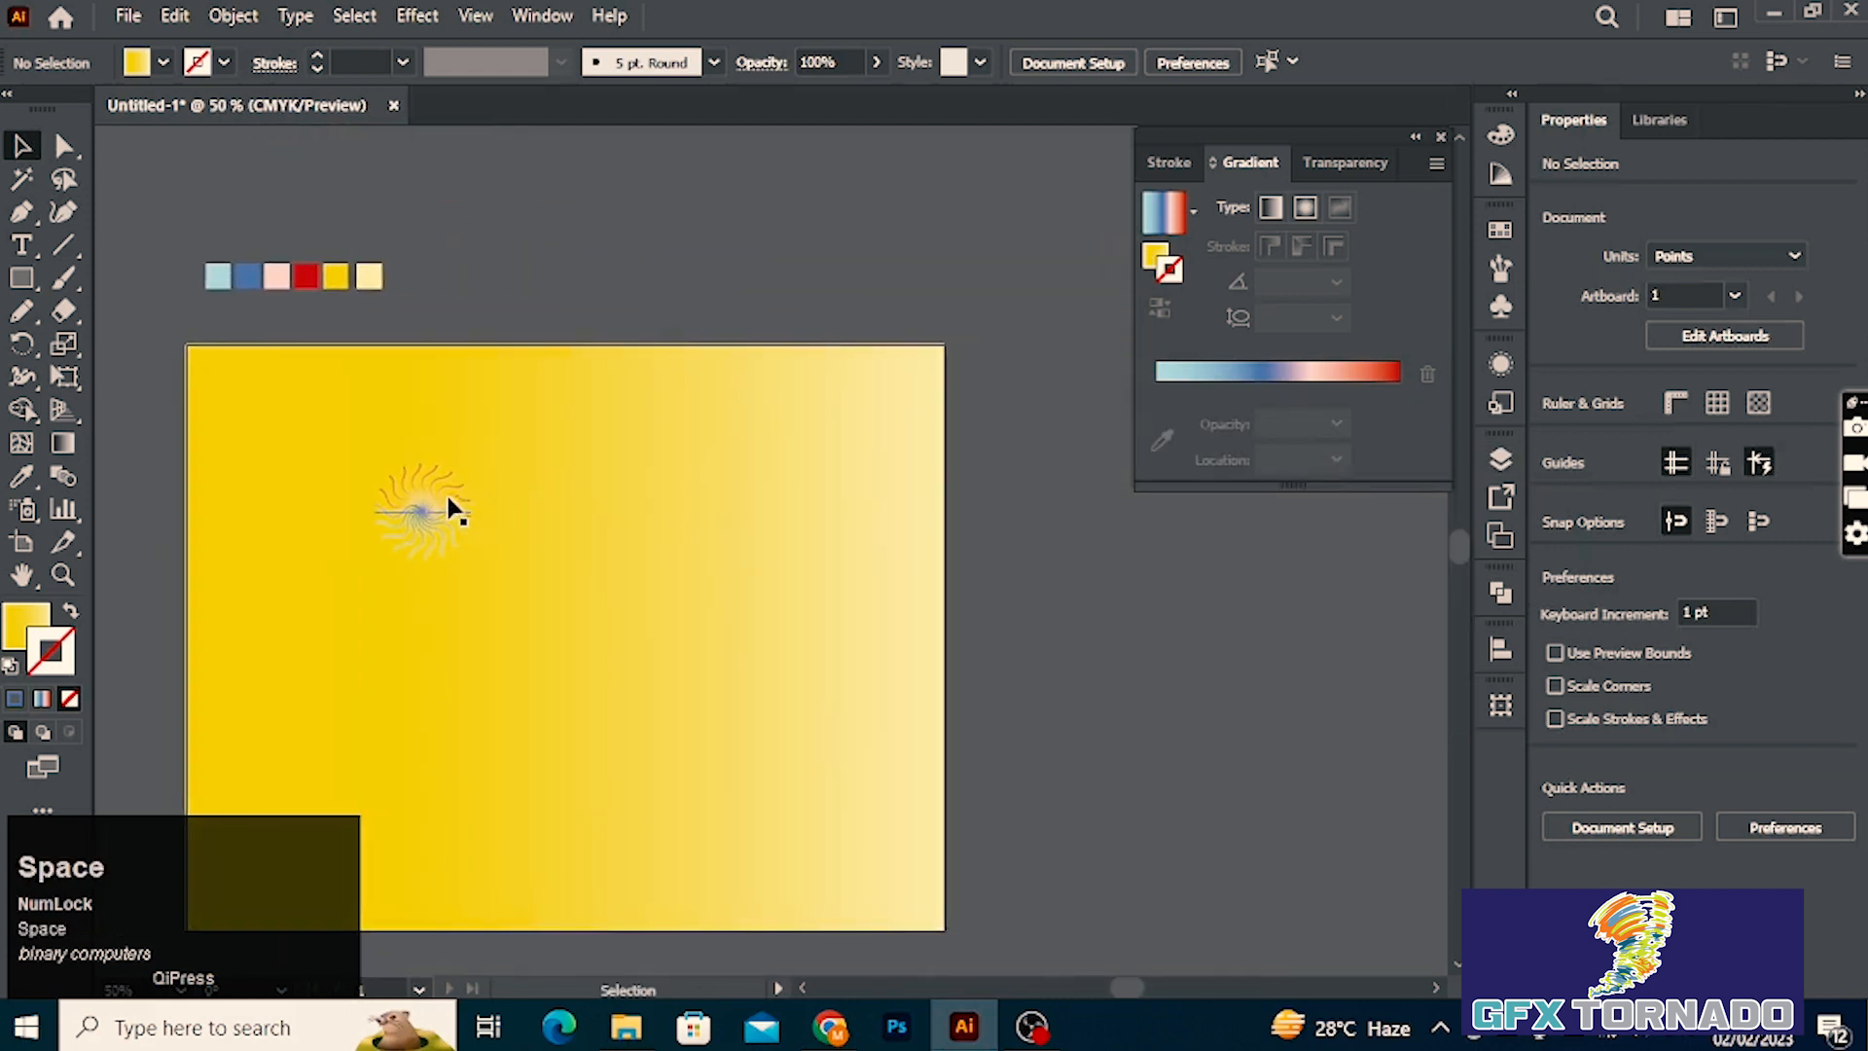
Duplicate the radial burst horizontally beyond the artboard's right edge and enlarge the copy to about 194 pt wide.
{"action": "key", "text": "alt"}
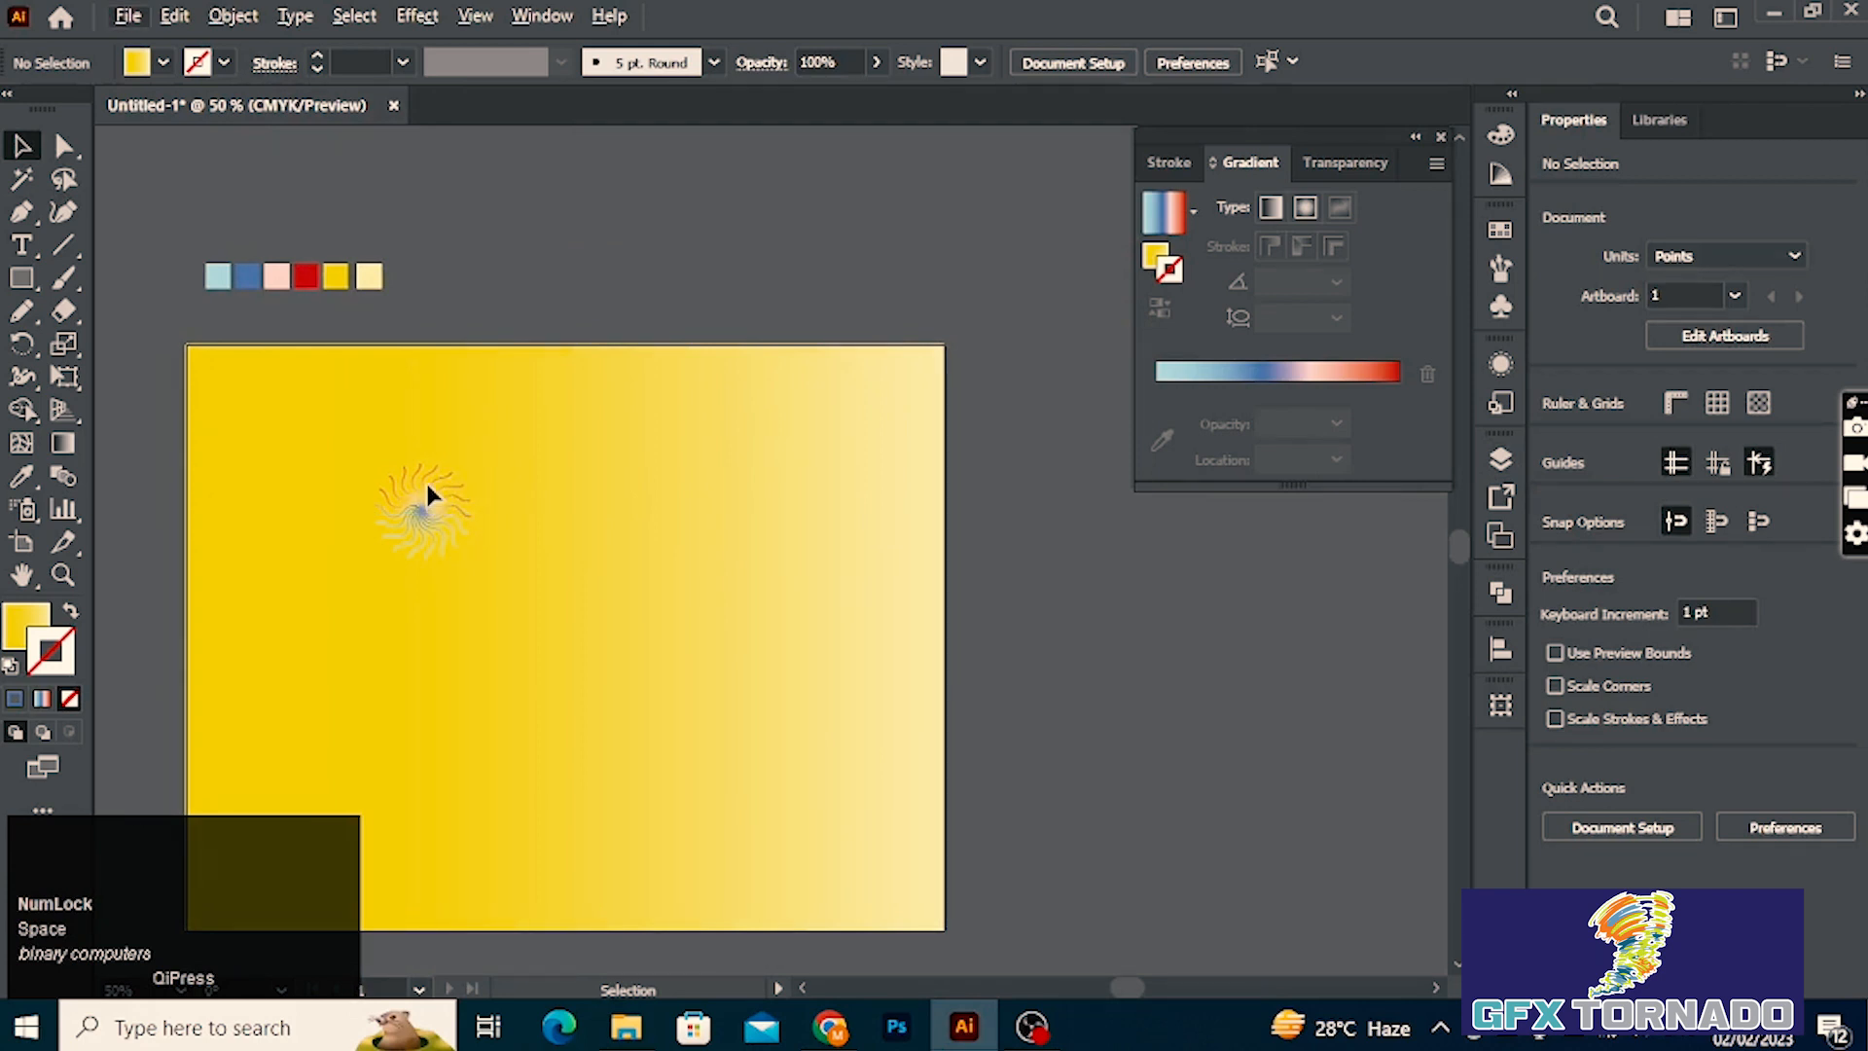
{"action": "key", "text": "alt"}
{"action": "left_click_drag", "start_coordinate": [427, 486], "coordinate": [501, 481]}
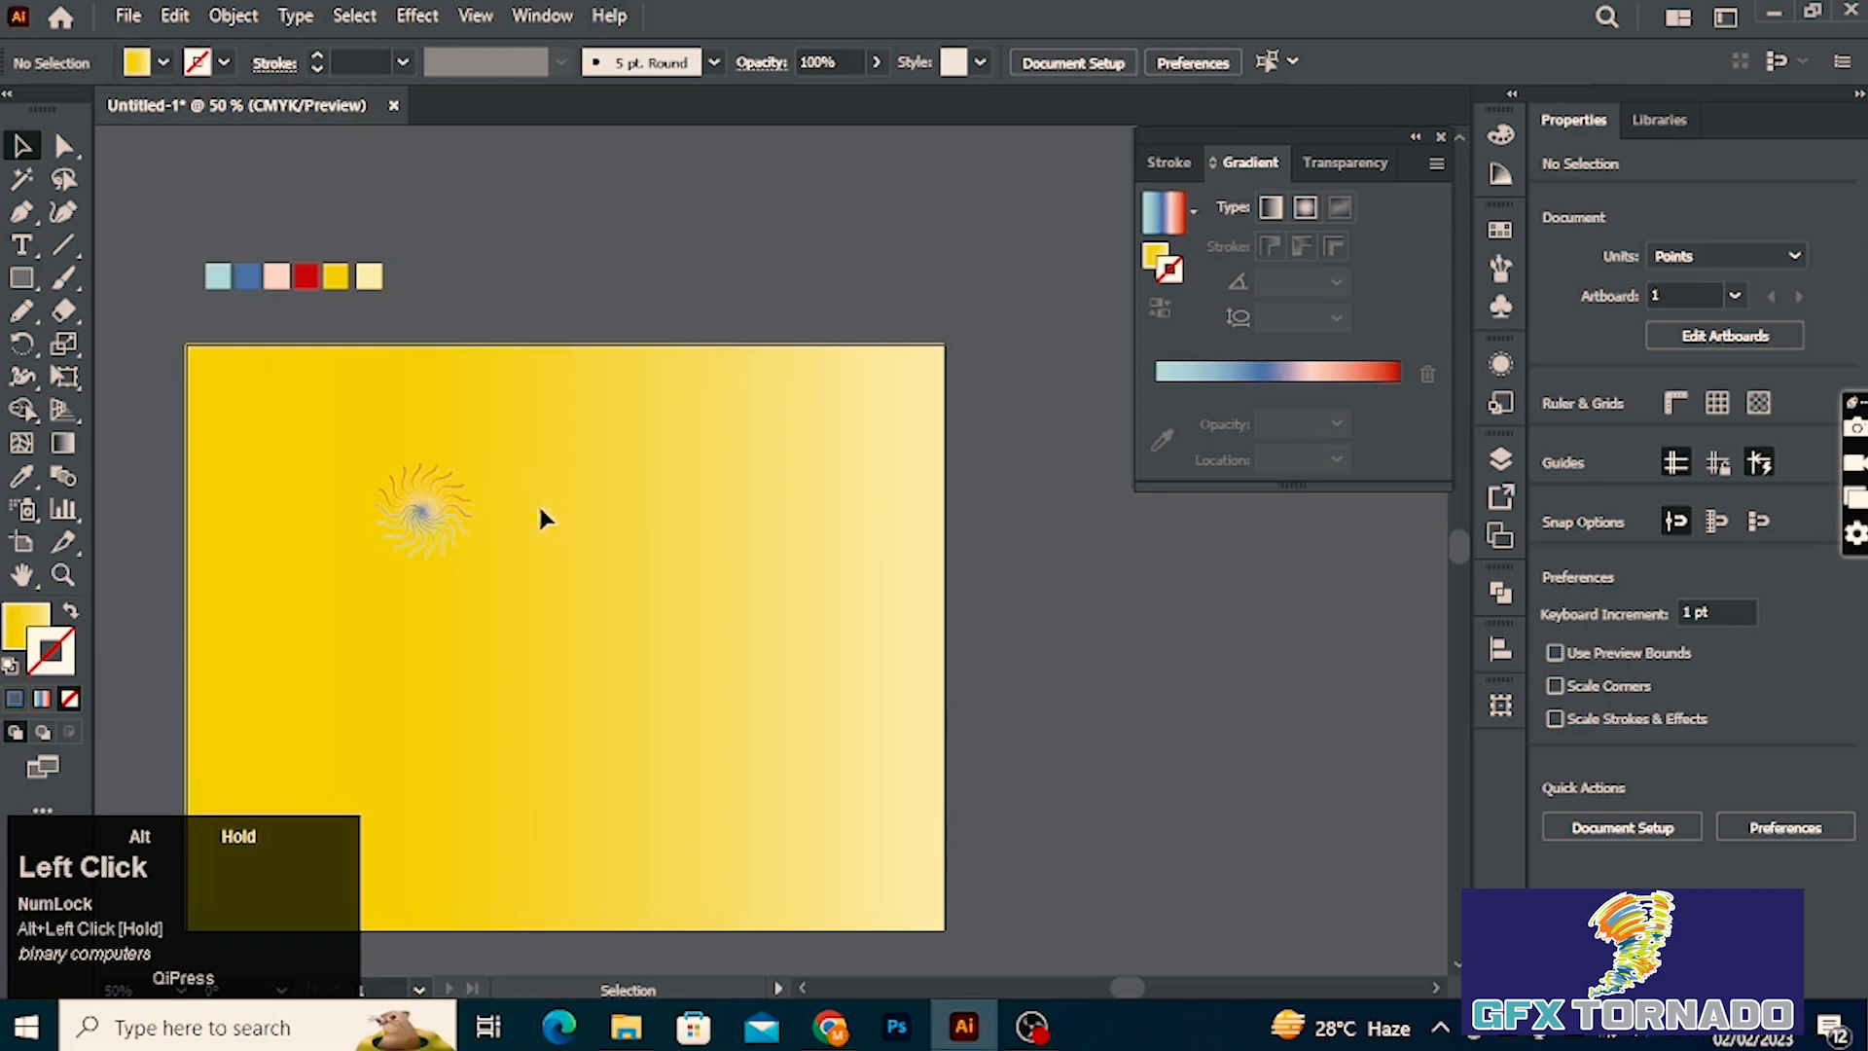
{"action": "left_click", "coordinate": [430, 505]}
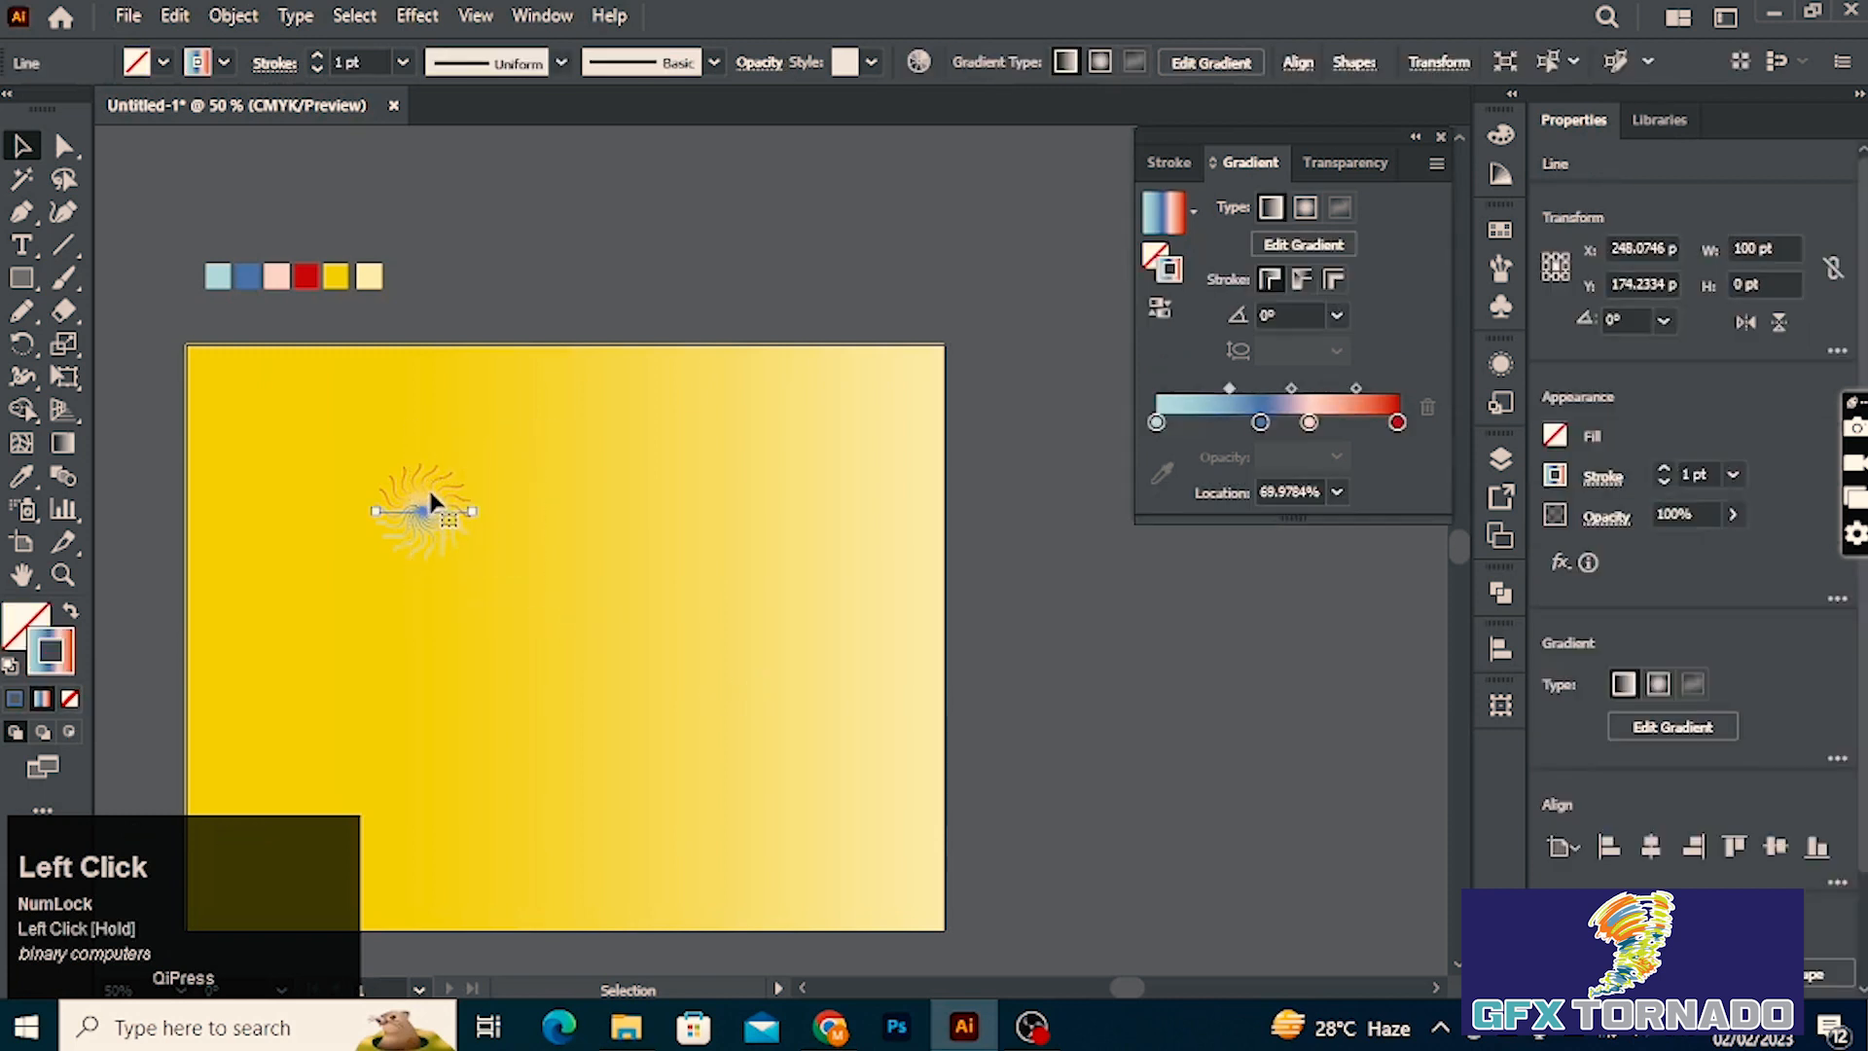
{"action": "key", "text": "alt"}
{"action": "left_click_drag", "start_coordinate": [430, 504], "coordinate": [1109, 510]}
{"action": "key", "text": "shift"}
{"action": "key", "text": "space"}
{"action": "left_click_drag", "start_coordinate": [1155, 659], "coordinate": [974, 508]}
{"action": "left_click_drag", "start_coordinate": [845, 684], "coordinate": [1163, 688]}
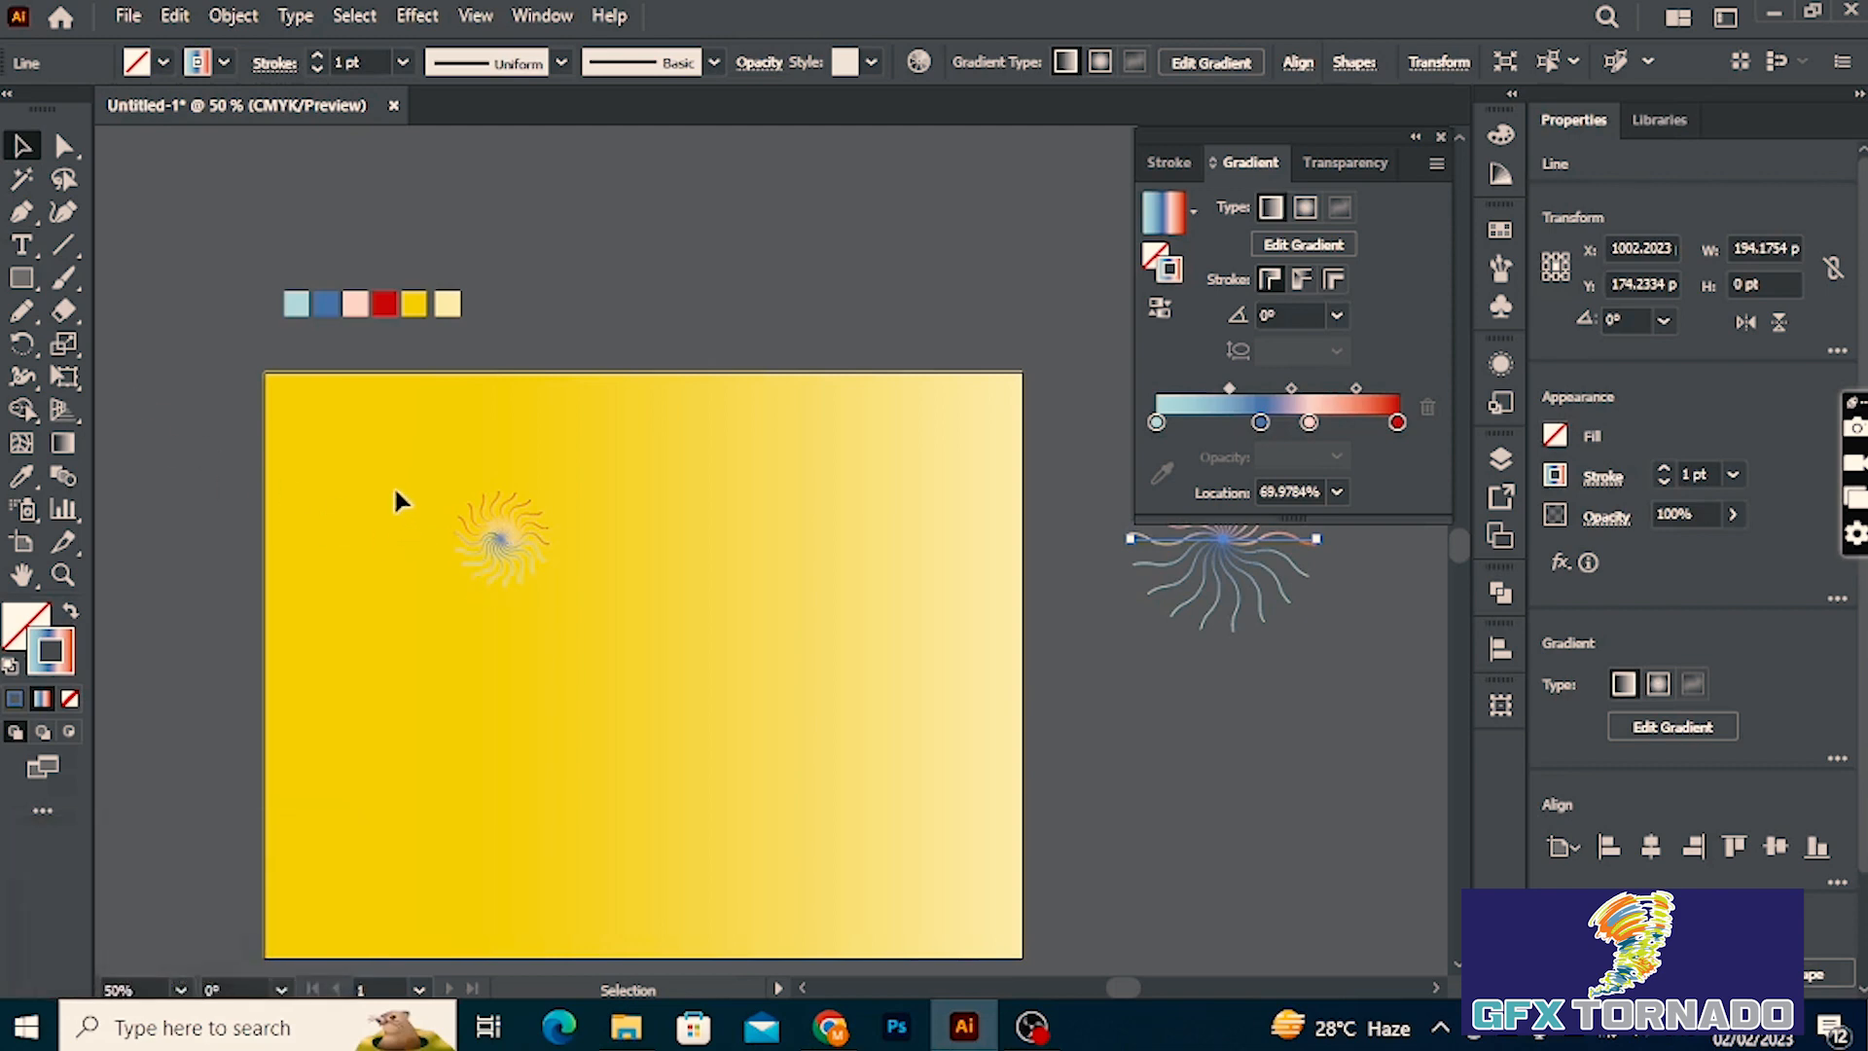
Select both bursts and set the blend options to a specified distance of 1 pt with page-aligned orientation.
{"action": "left_click_drag", "start_coordinate": [402, 492], "coordinate": [1397, 717]}
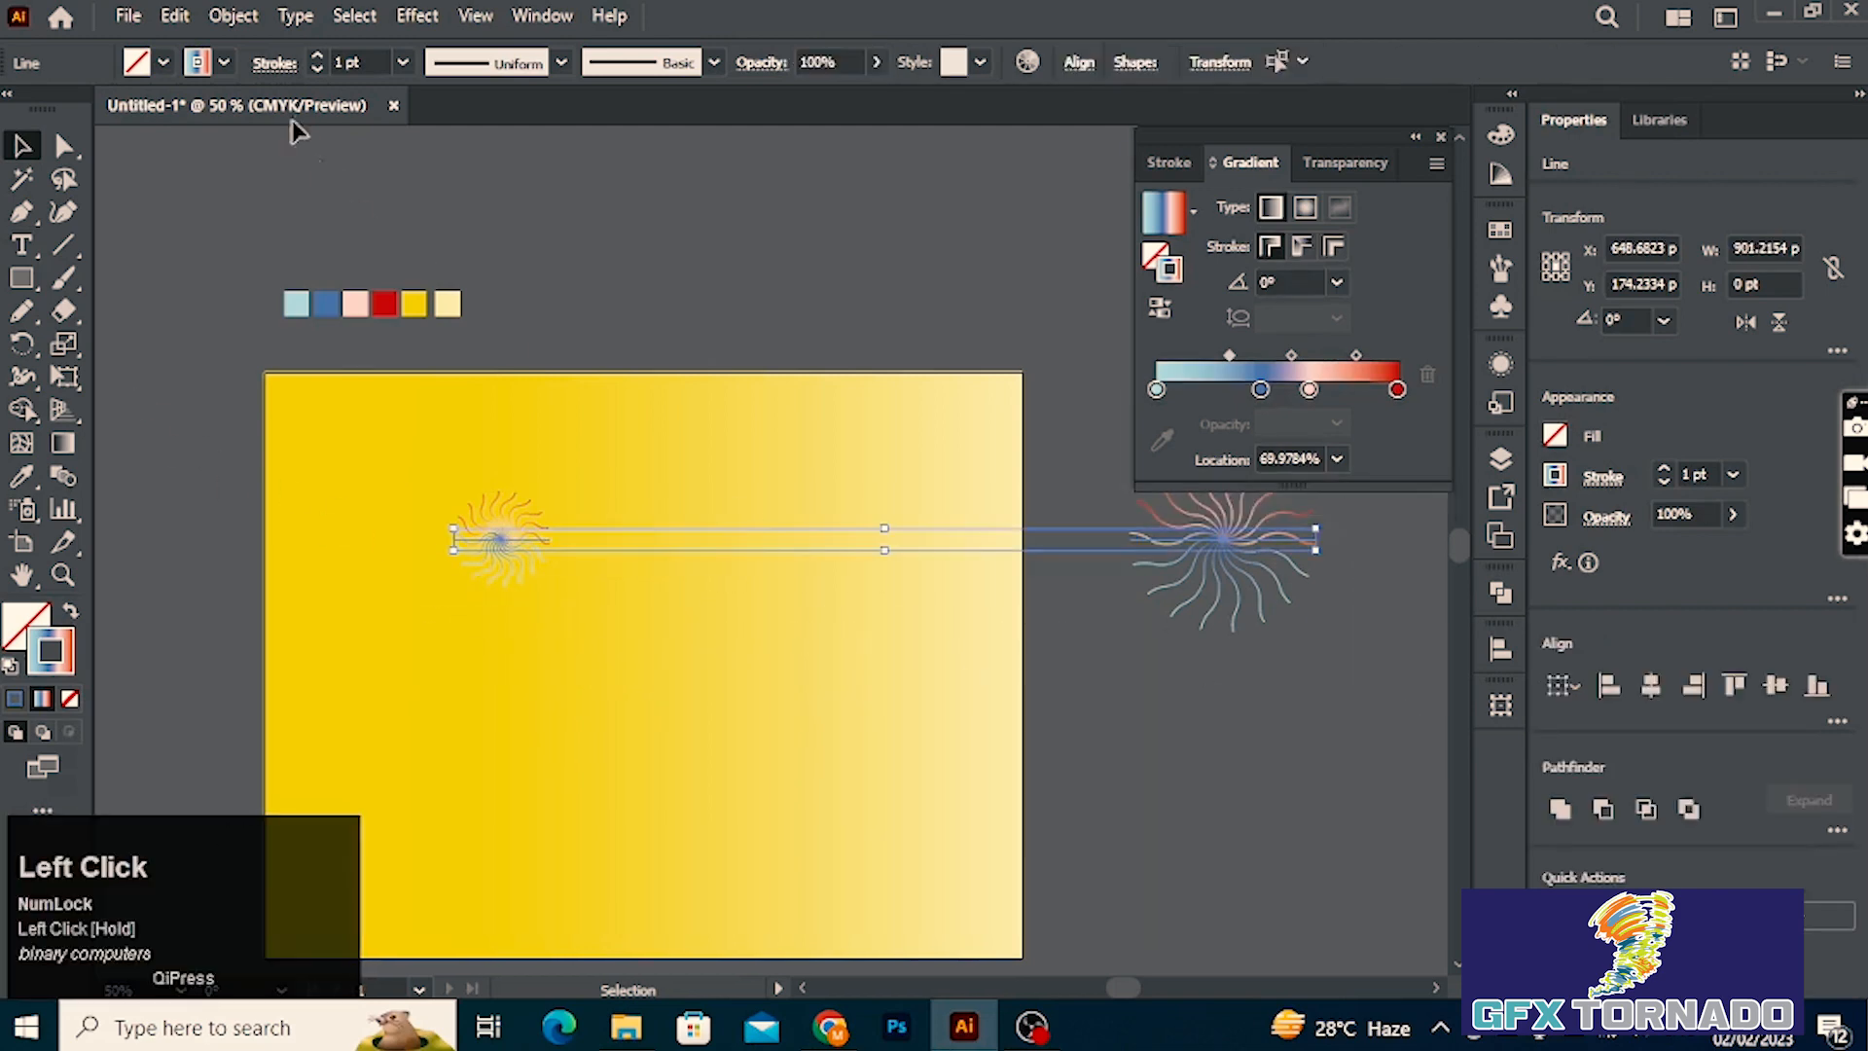
{"action": "left_click", "coordinate": [239, 17]}
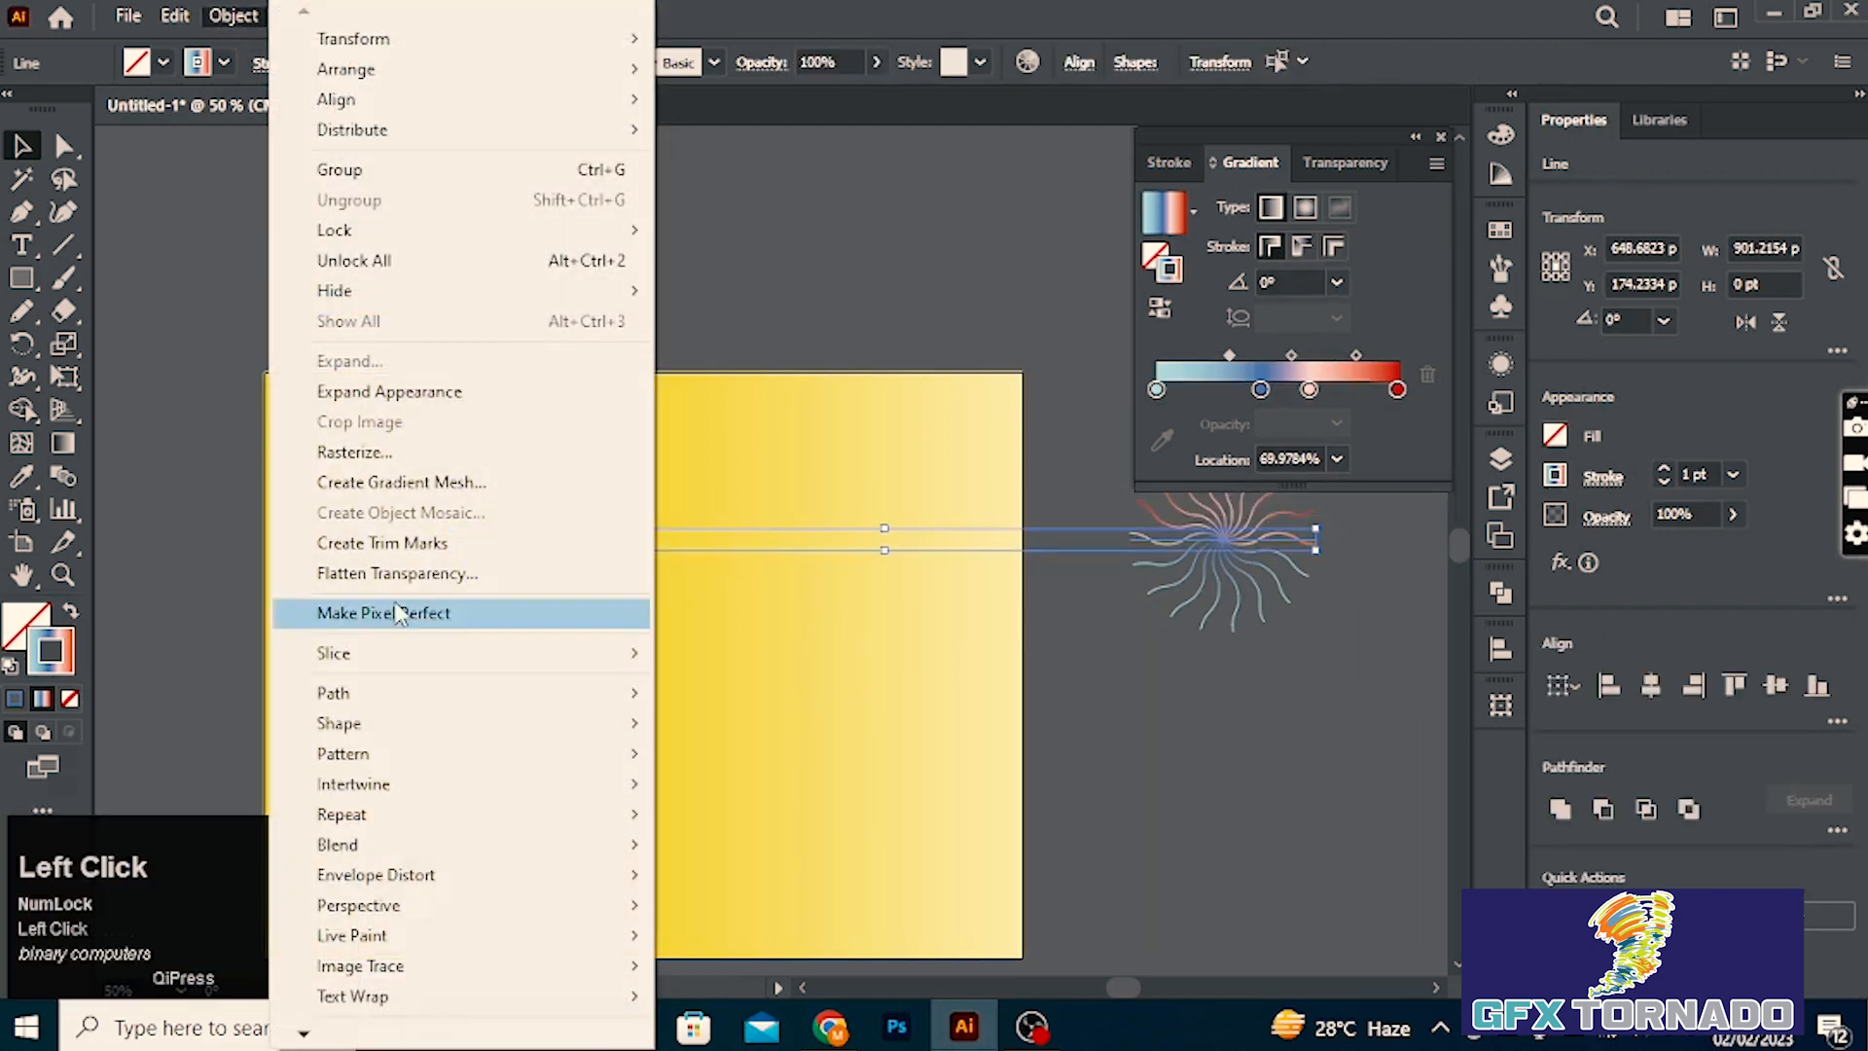
{"action": "mouse_move", "coordinate": [377, 845]}
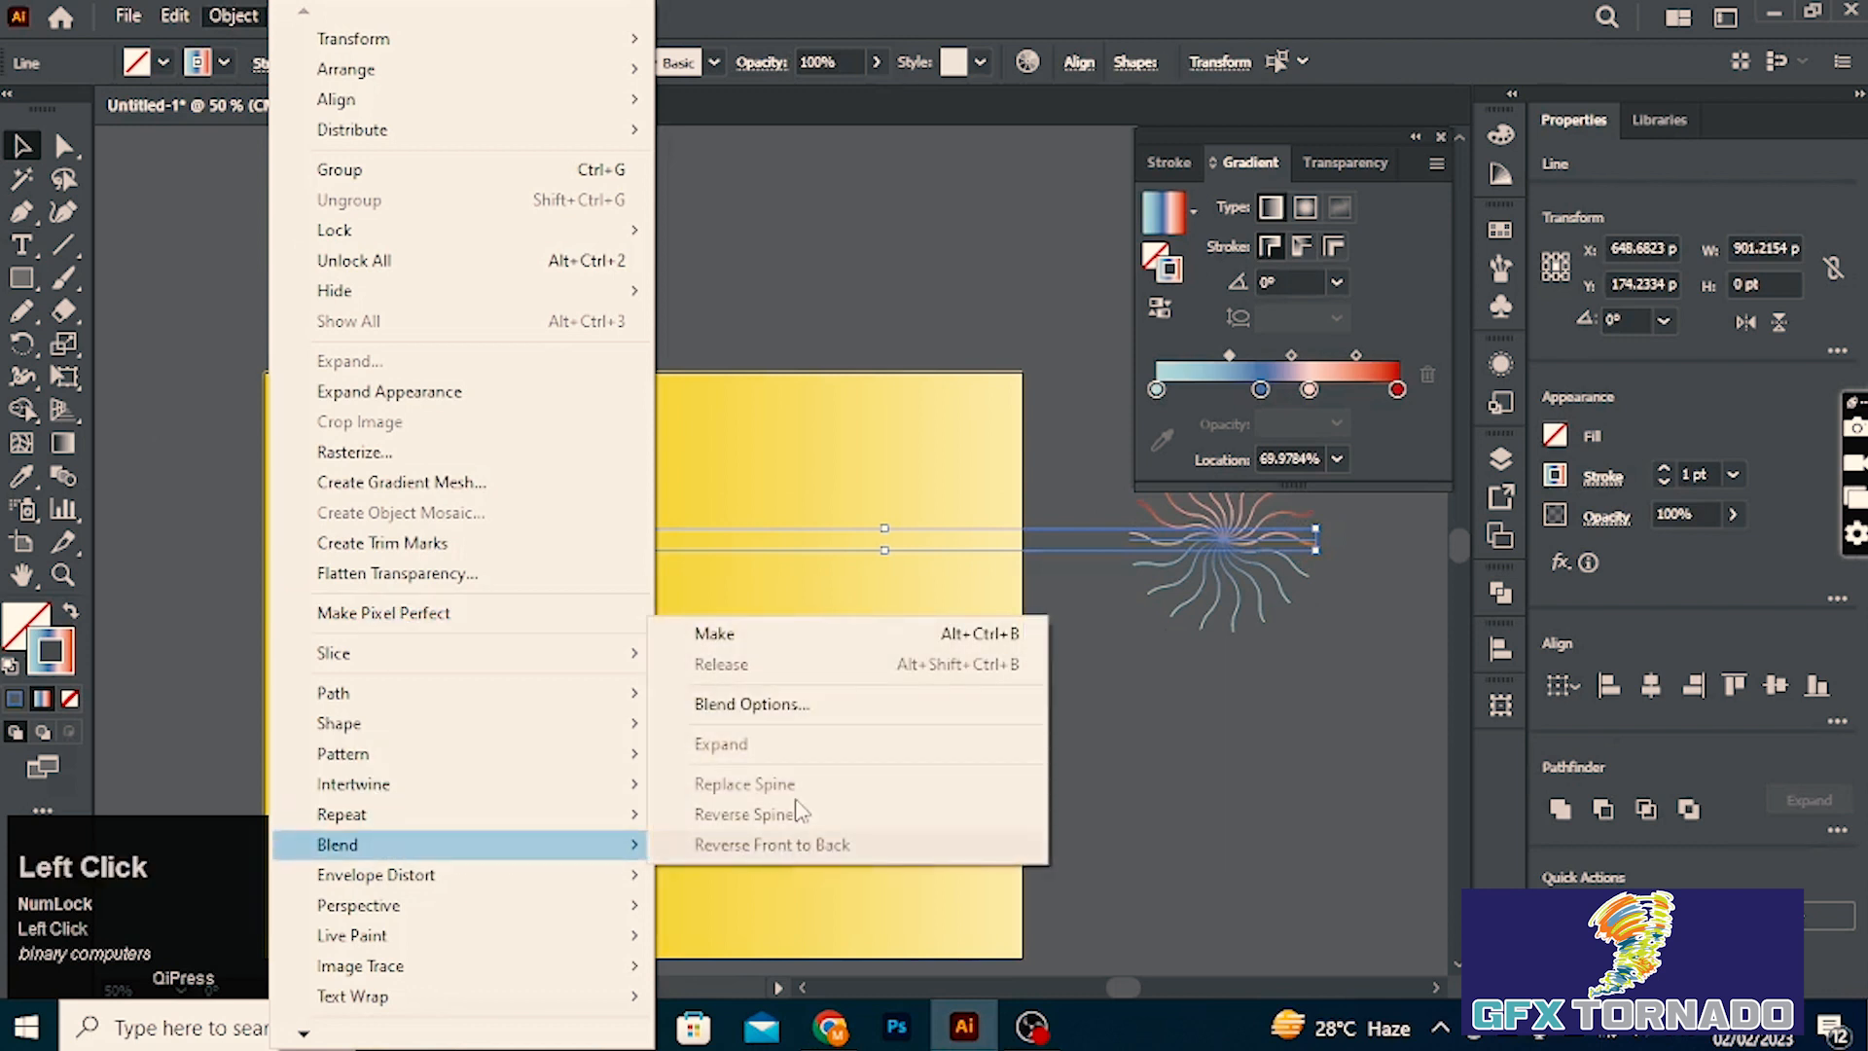
{"action": "left_click", "coordinate": [790, 709]}
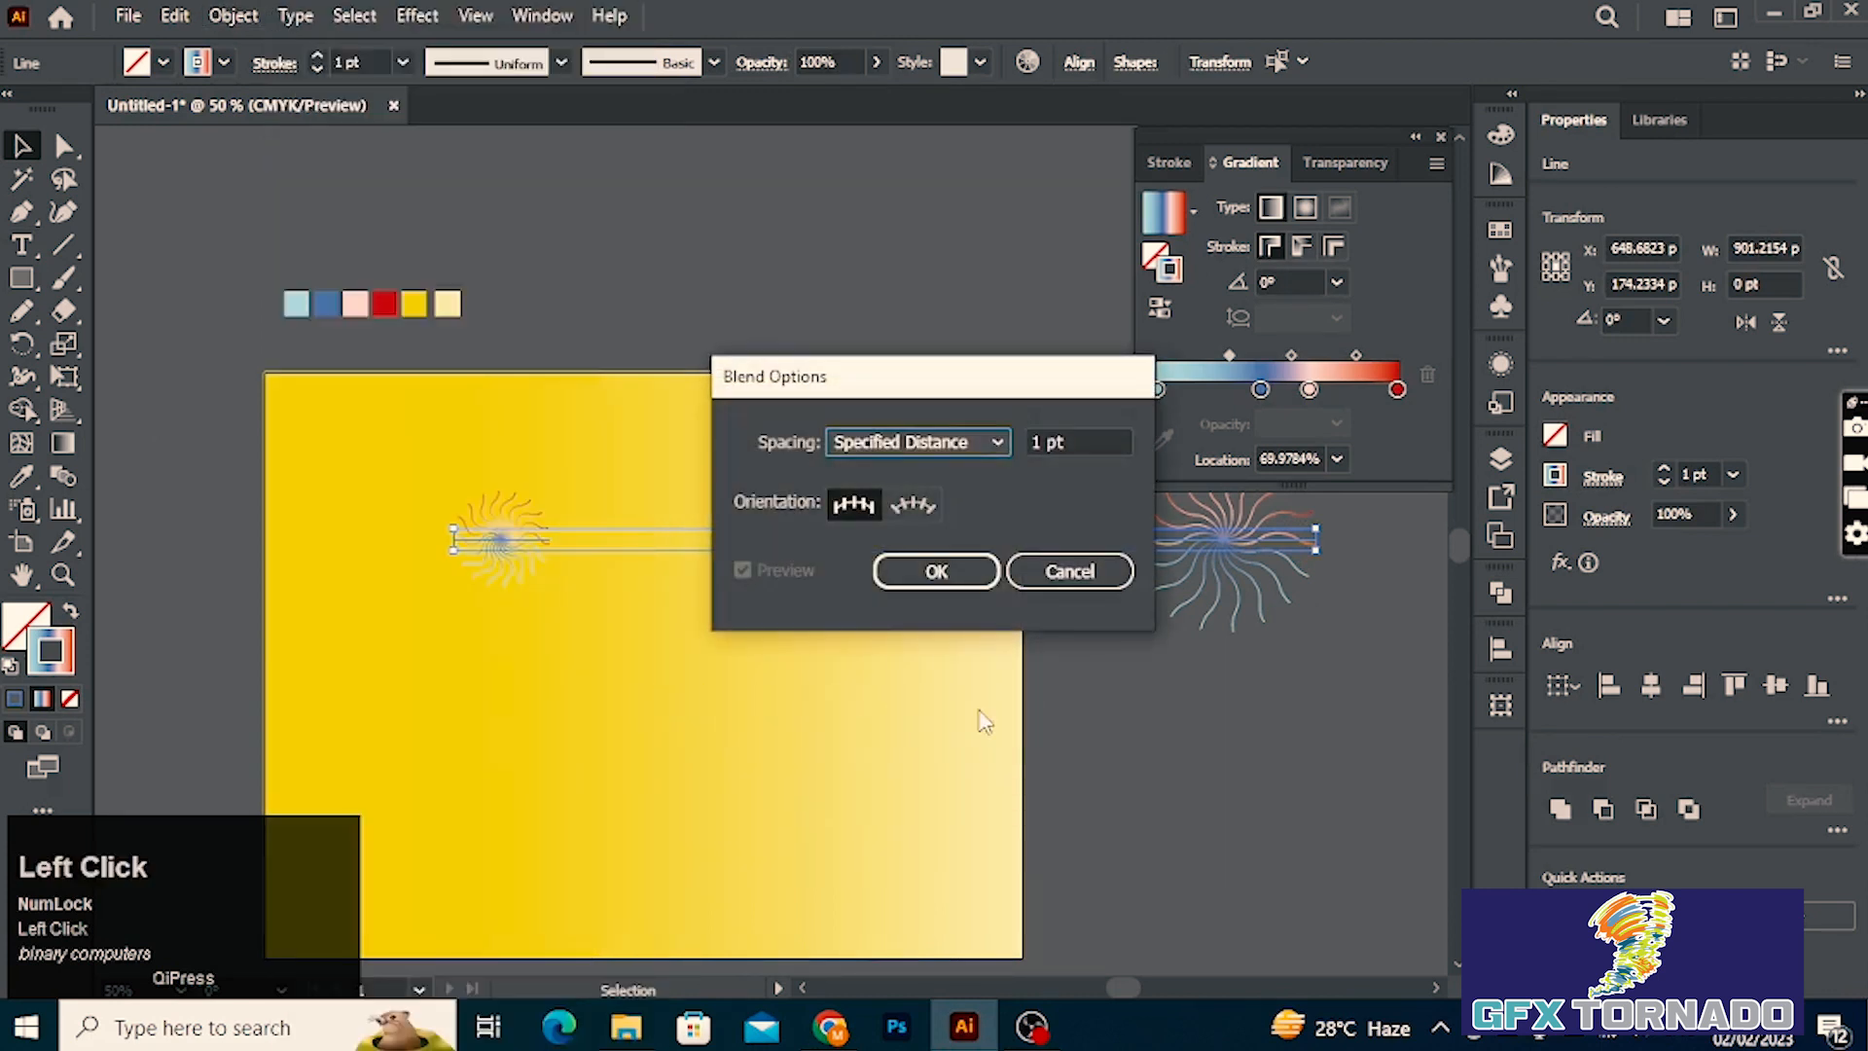
{"action": "left_click_drag", "start_coordinate": [1076, 442], "coordinate": [972, 435]}
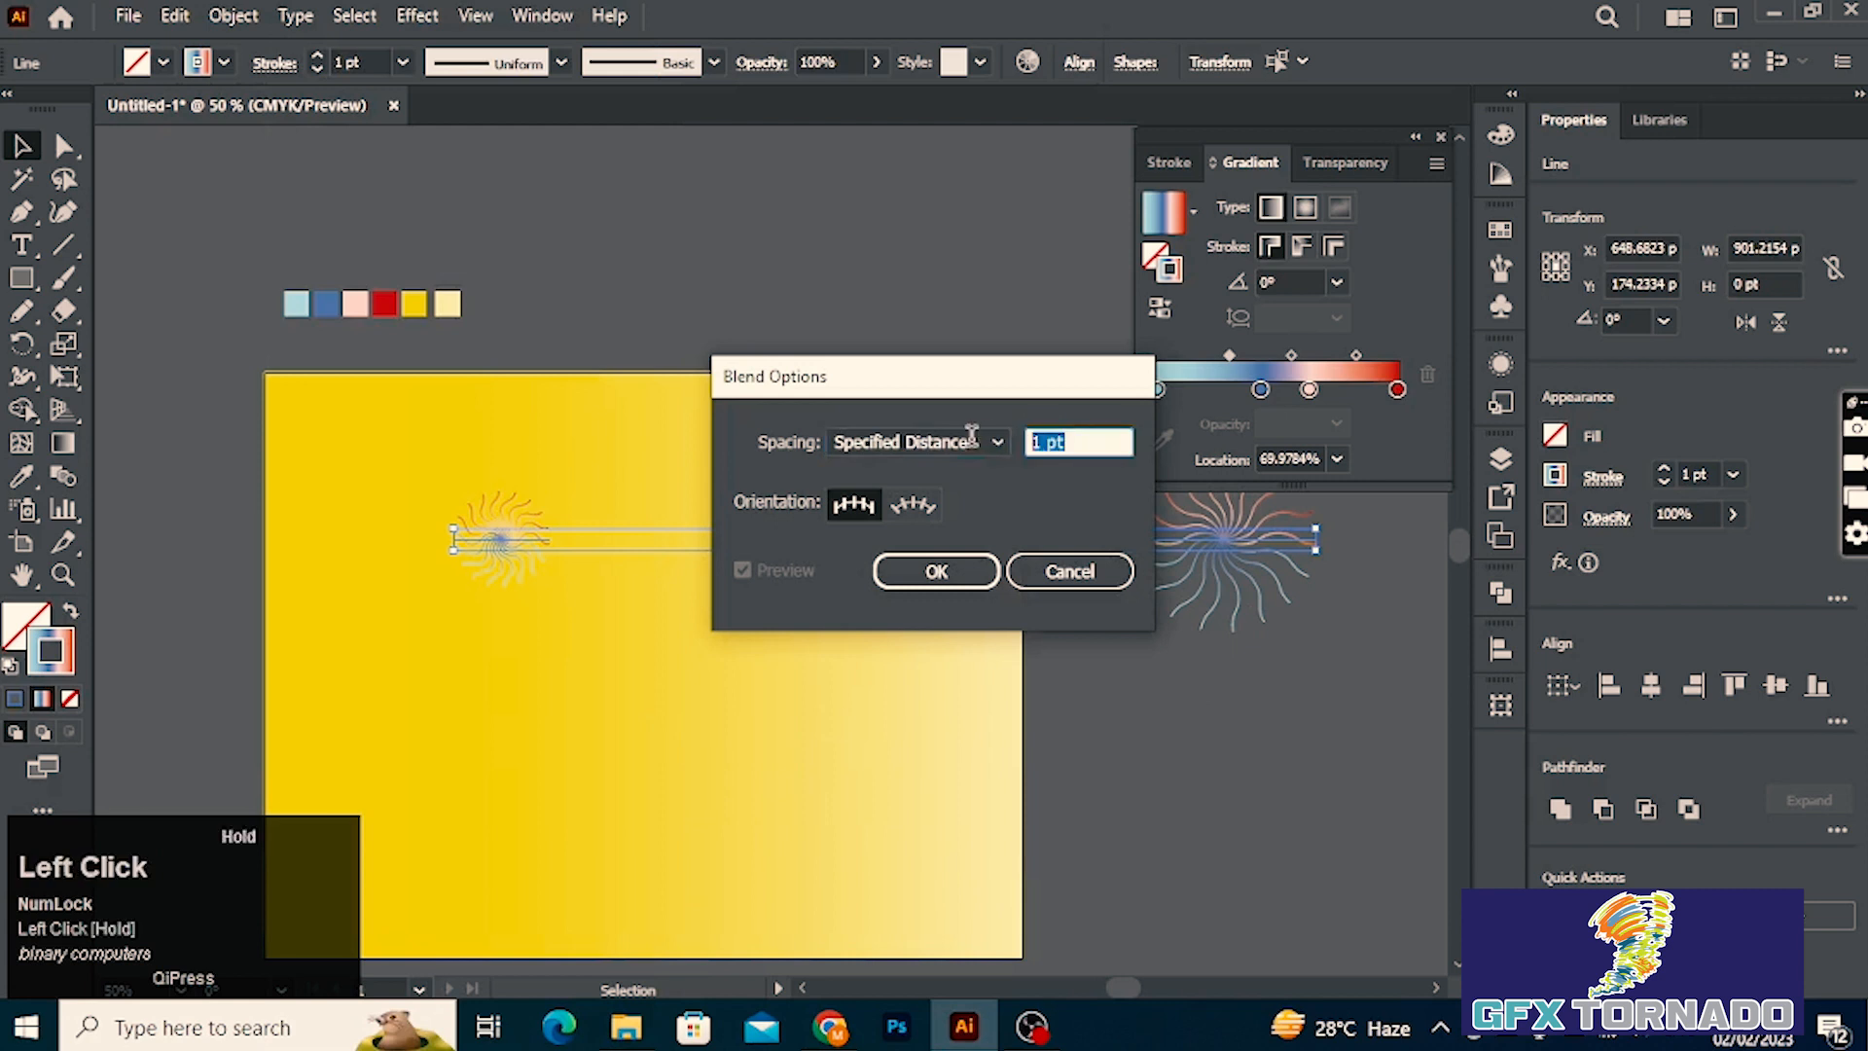
{"action": "key", "text": "BackSpace"}
{"action": "type", "text": "1"}
{"action": "left_click", "coordinate": [936, 443]}
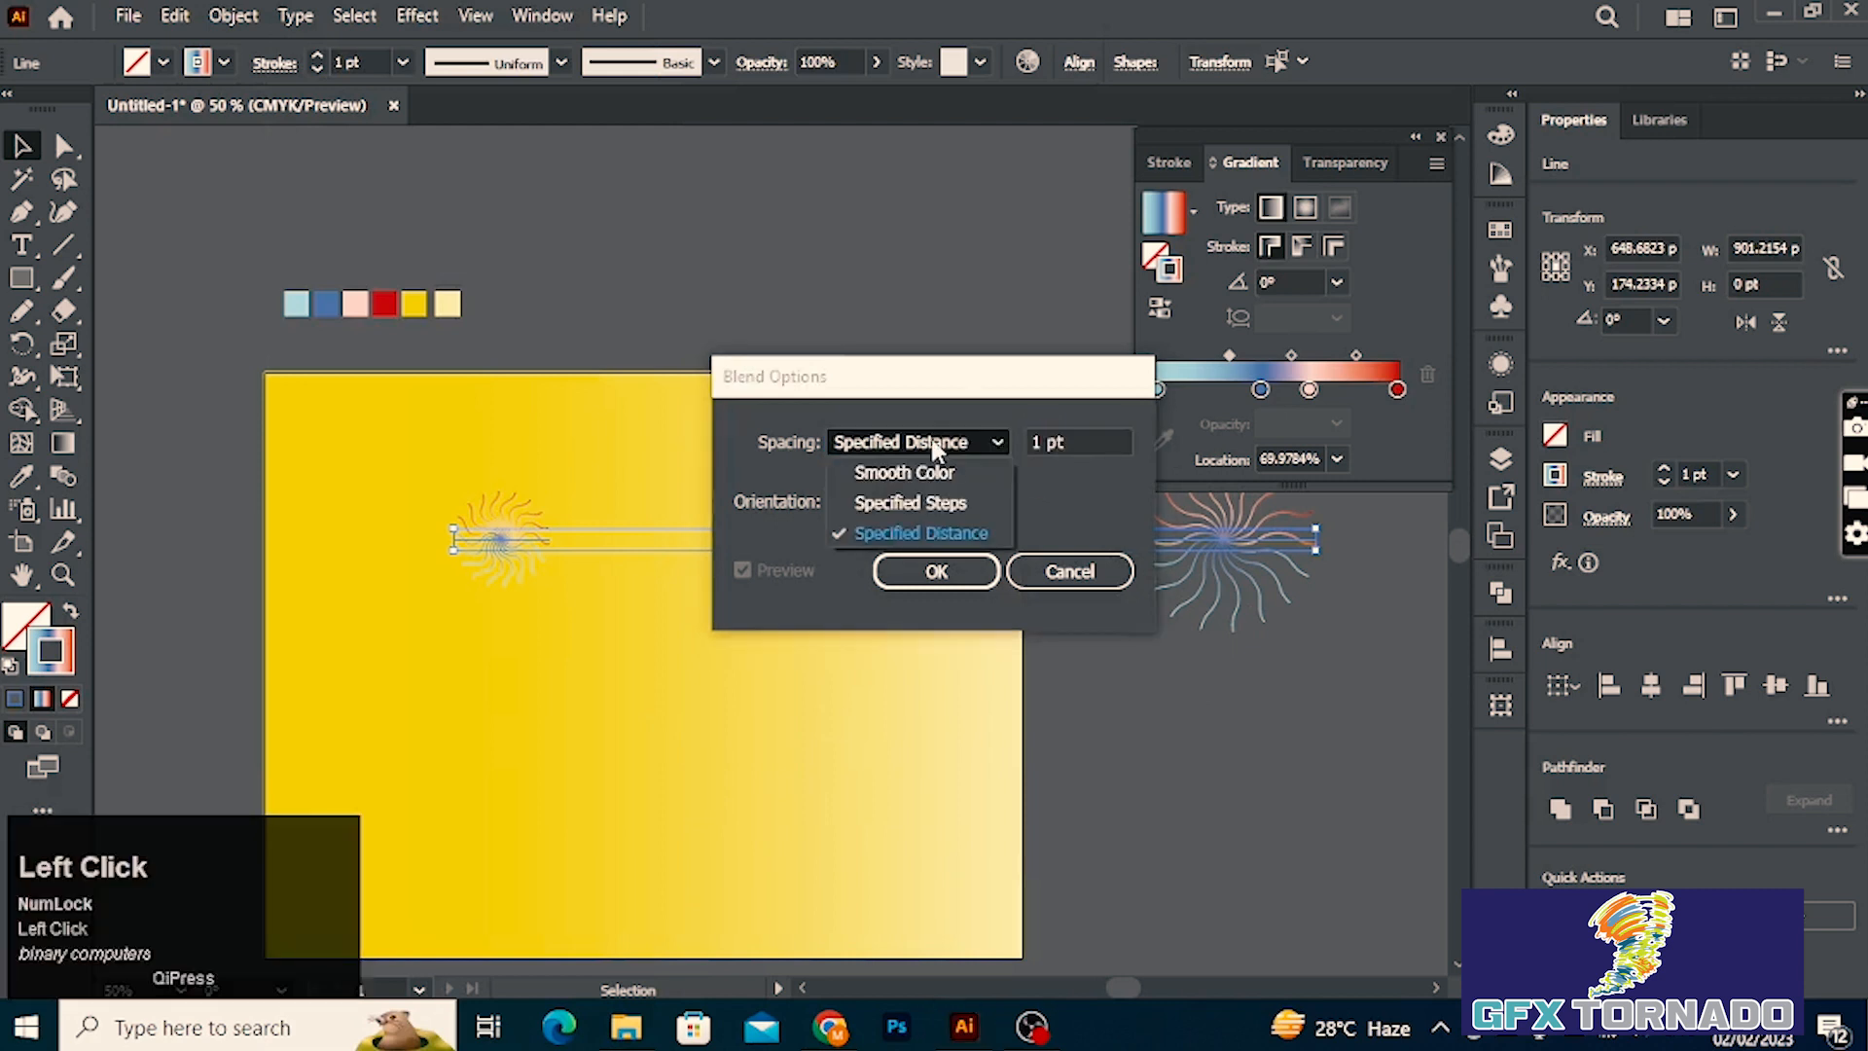
{"action": "left_click", "coordinate": [944, 390]}
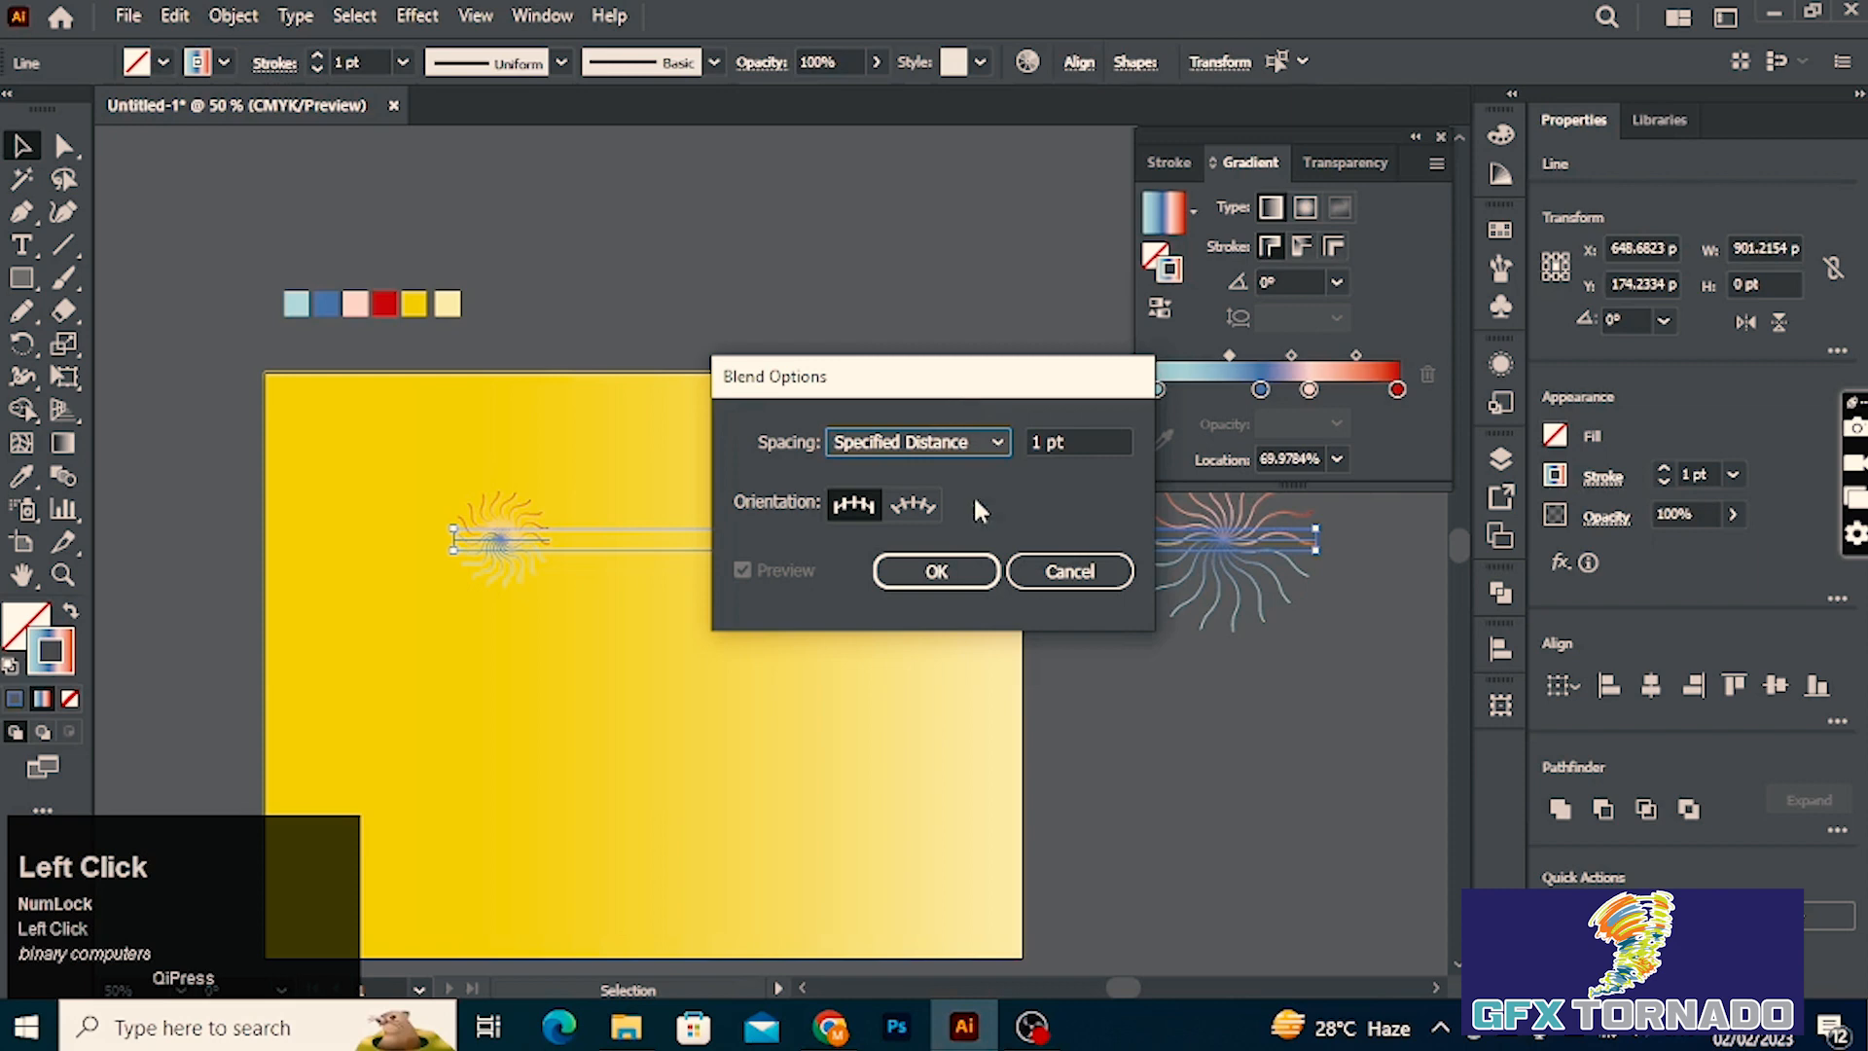
{"action": "left_click", "coordinate": [854, 508]}
{"action": "left_click", "coordinate": [924, 574]}
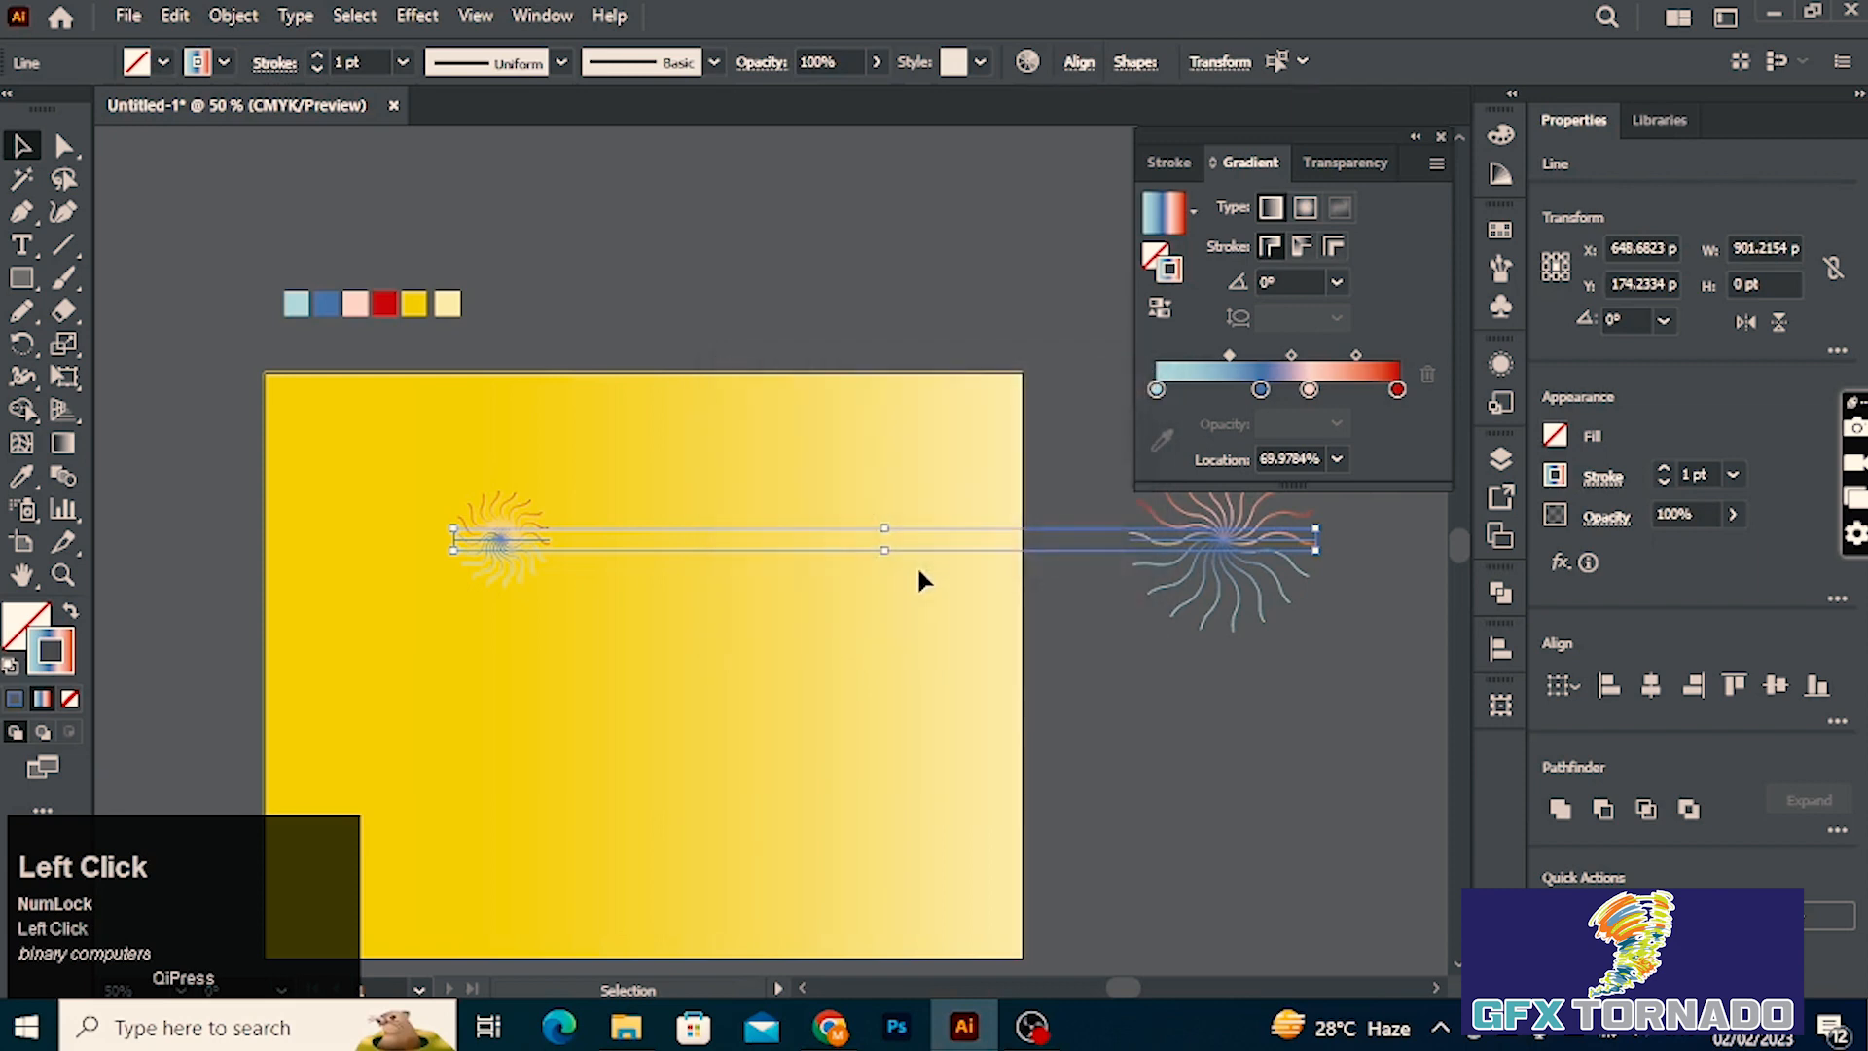
Make a blend from the two selected bursts and move it above the artboard and color swatches.
{"action": "left_click", "coordinate": [236, 17]}
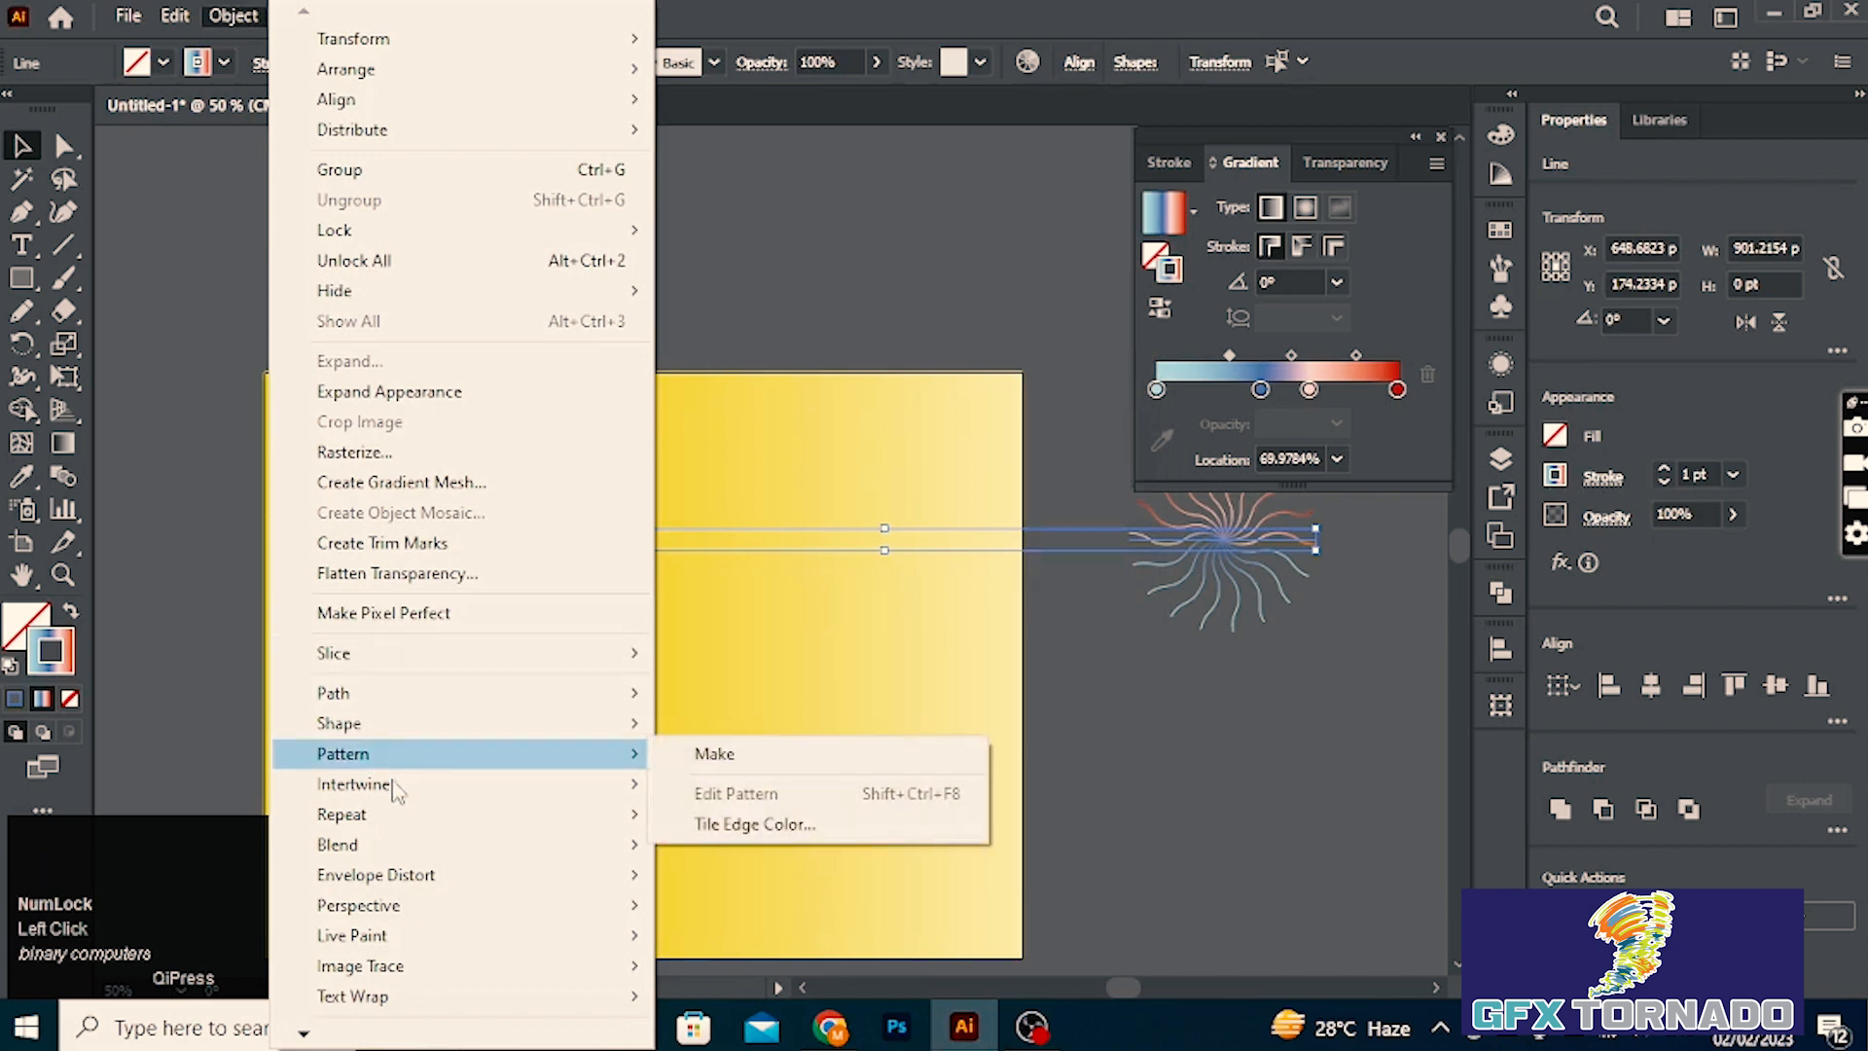
{"action": "mouse_move", "coordinate": [389, 853]}
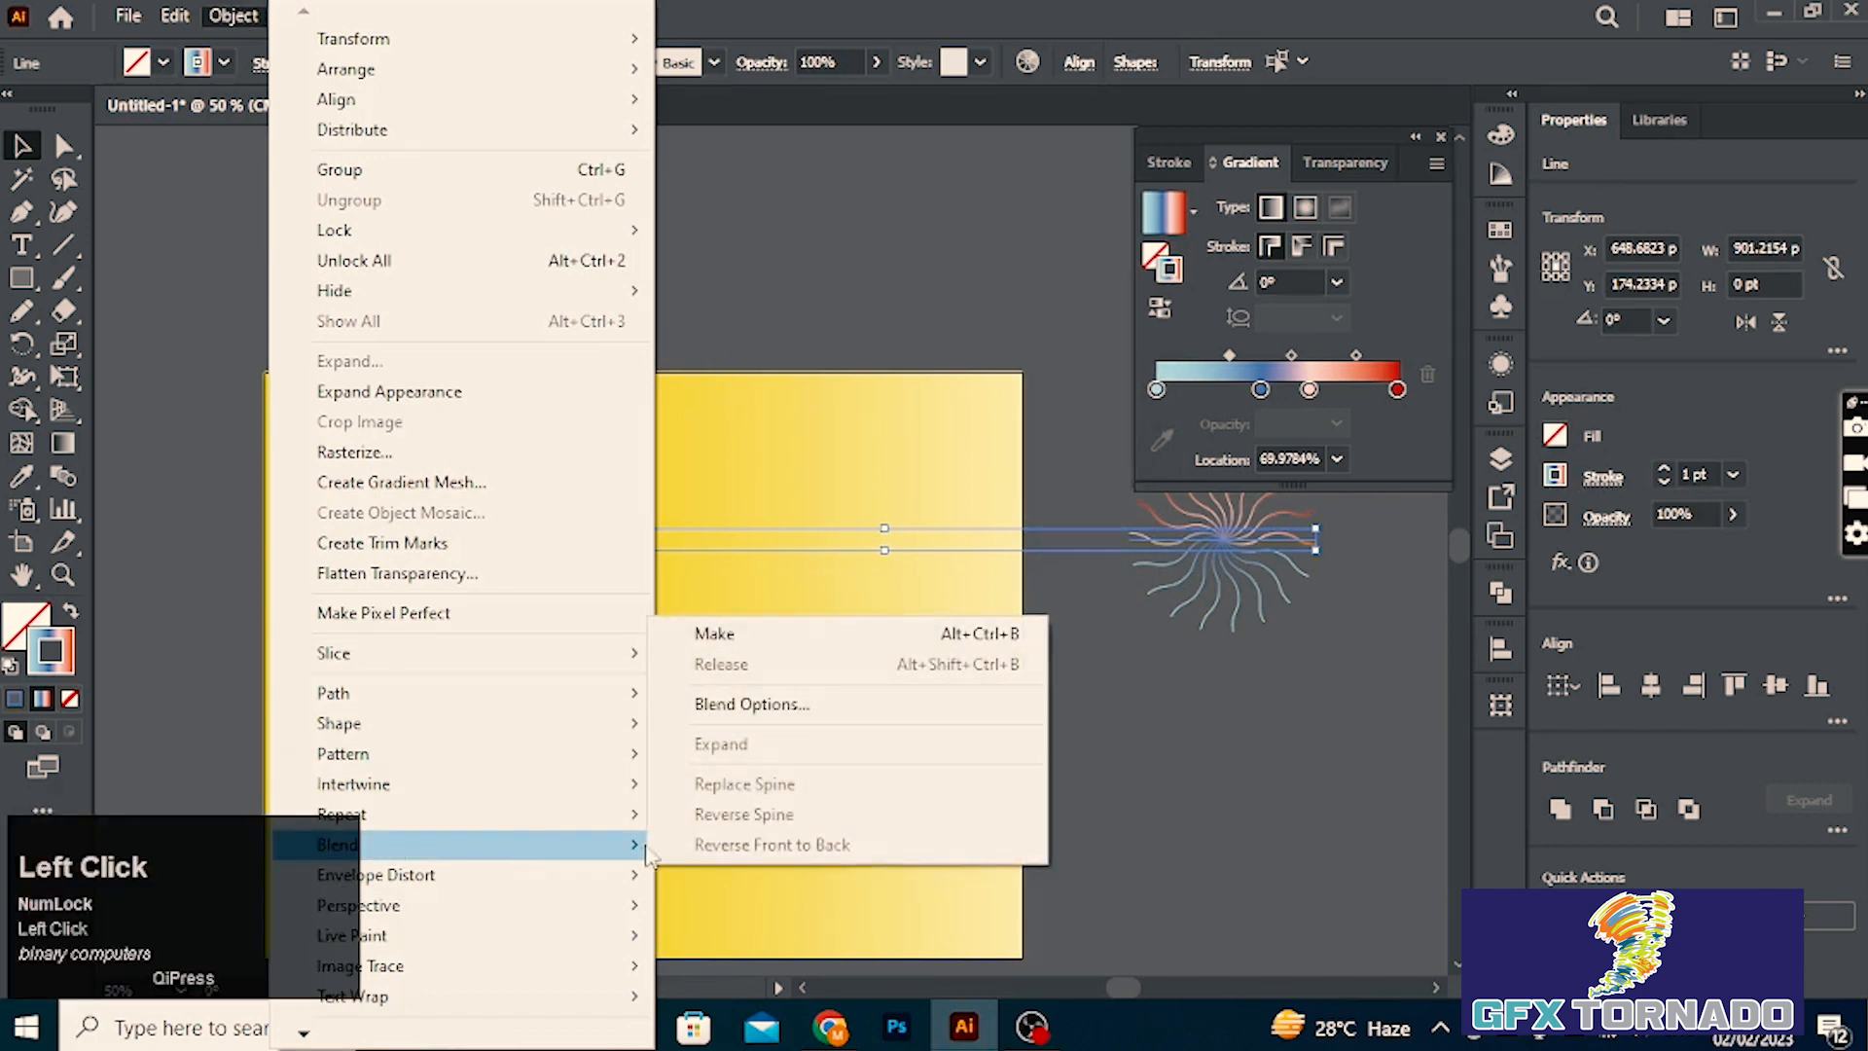
{"action": "left_click", "coordinate": [747, 642]}
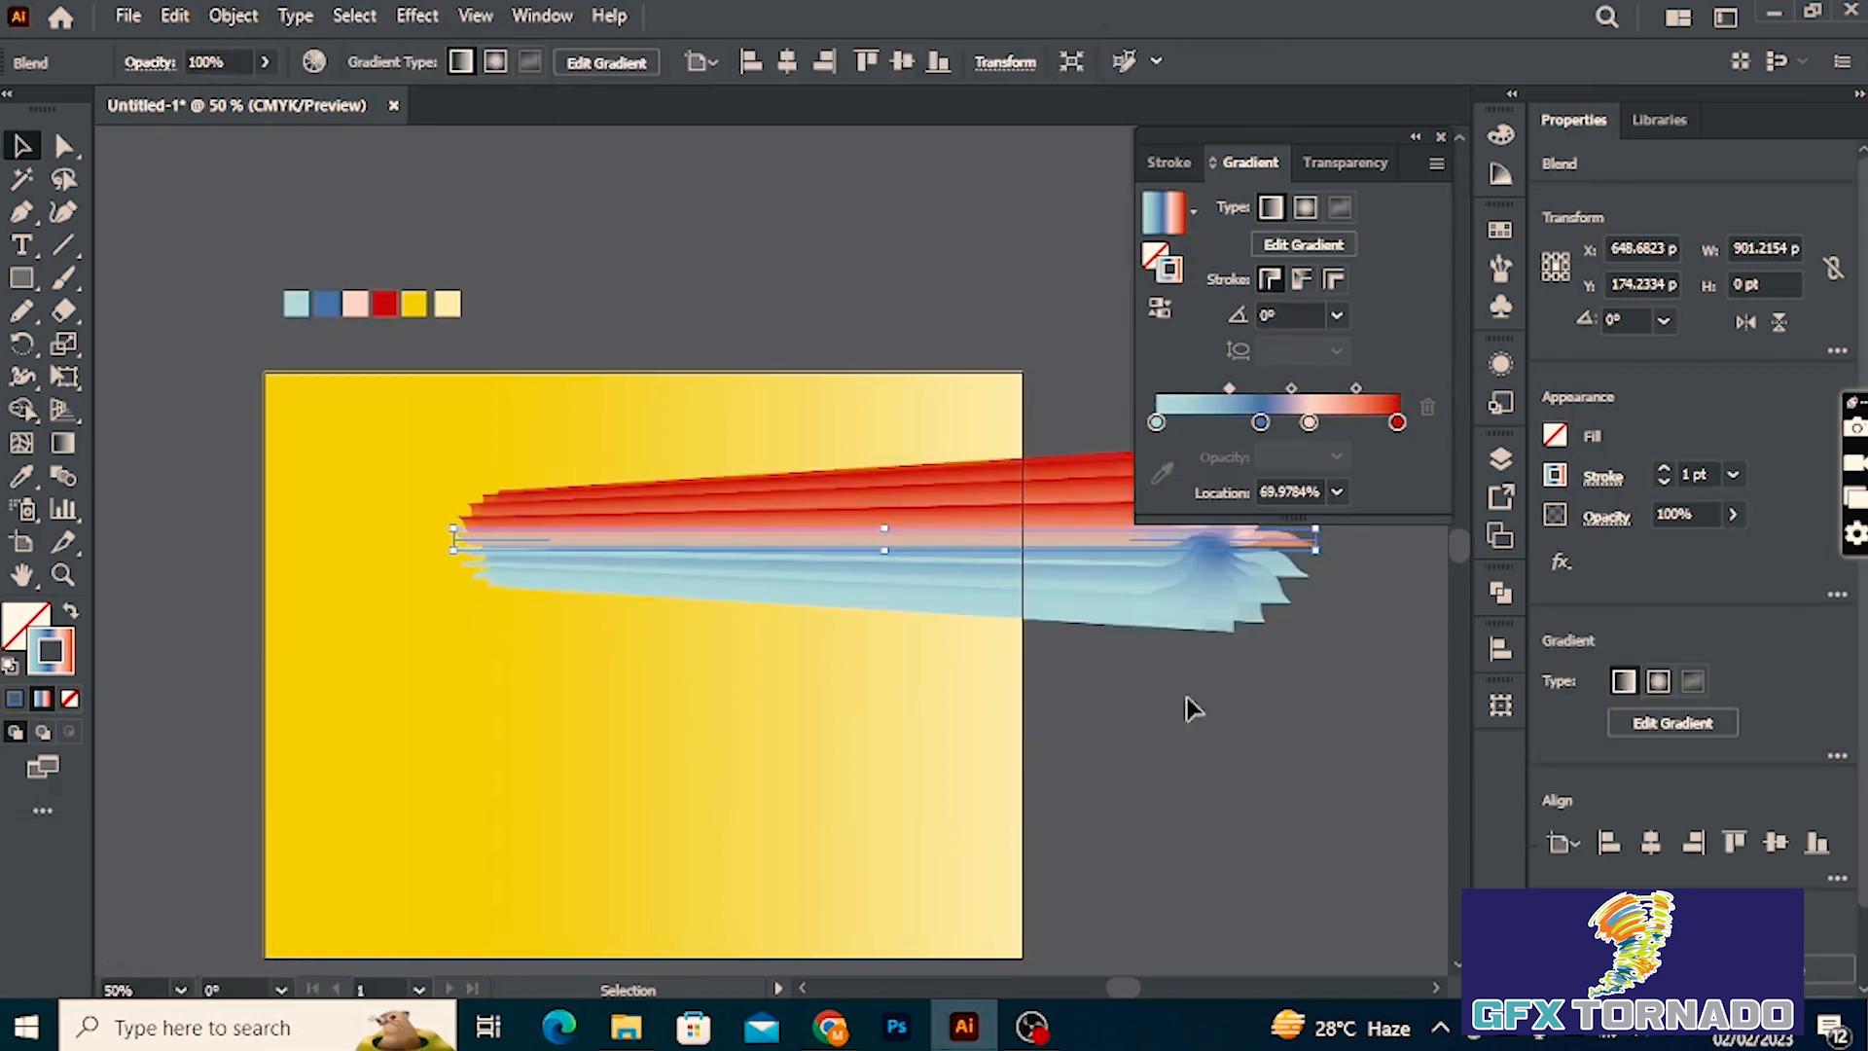
{"action": "left_click_drag", "start_coordinate": [1283, 705], "coordinate": [813, 683]}
{"action": "left_click_drag", "start_coordinate": [770, 586], "coordinate": [651, 341]}
Draw a wavy Pencil path about 1248 pt wide and 447 pt high, descending across the artboard past both side edges.
{"action": "left_click_drag", "start_coordinate": [628, 346], "coordinate": [628, 347]}
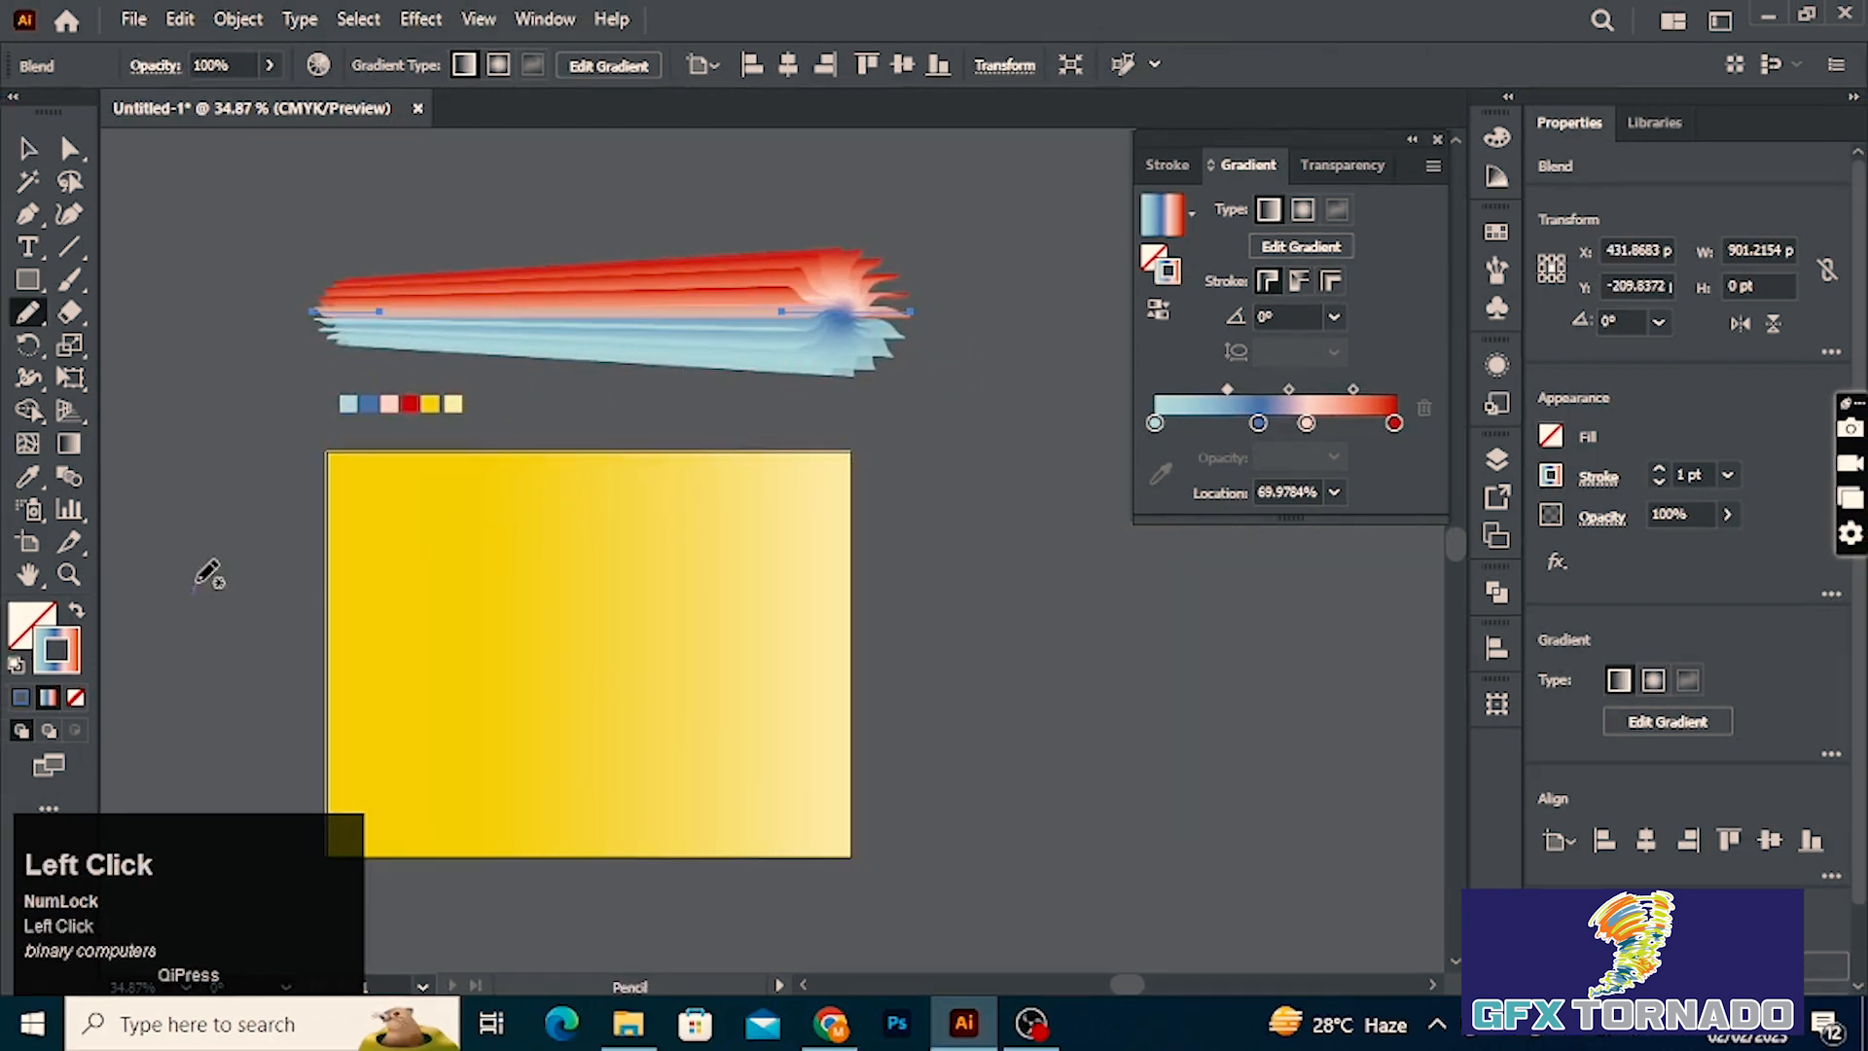
{"action": "mouse_move", "coordinate": [191, 589]}
{"action": "left_mouse_down"}
{"action": "mouse_move", "coordinate": [251, 506]}
{"action": "mouse_move", "coordinate": [386, 513]}
{"action": "mouse_move", "coordinate": [551, 620]}
{"action": "mouse_move", "coordinate": [614, 631]}
{"action": "mouse_move", "coordinate": [735, 605]}
{"action": "mouse_move", "coordinate": [1020, 795]}
{"action": "left_mouse_up"}
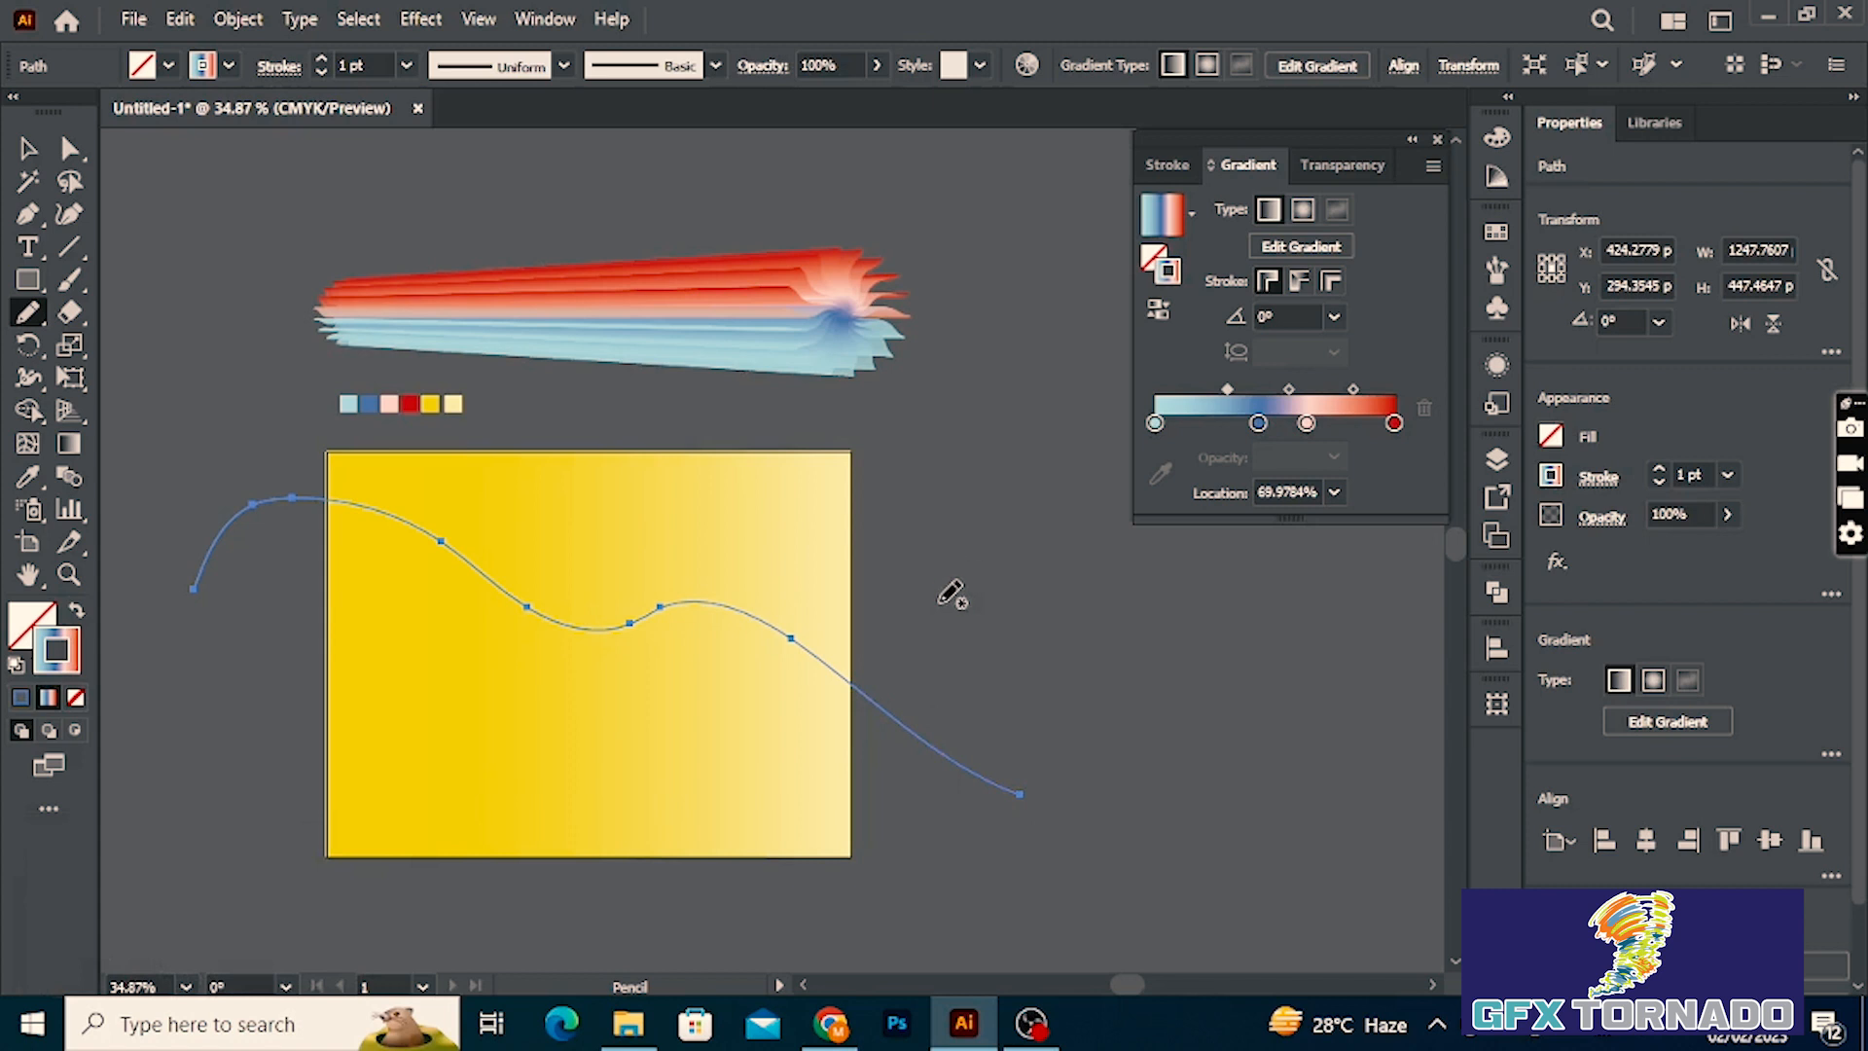
{"action": "key", "text": "v"}
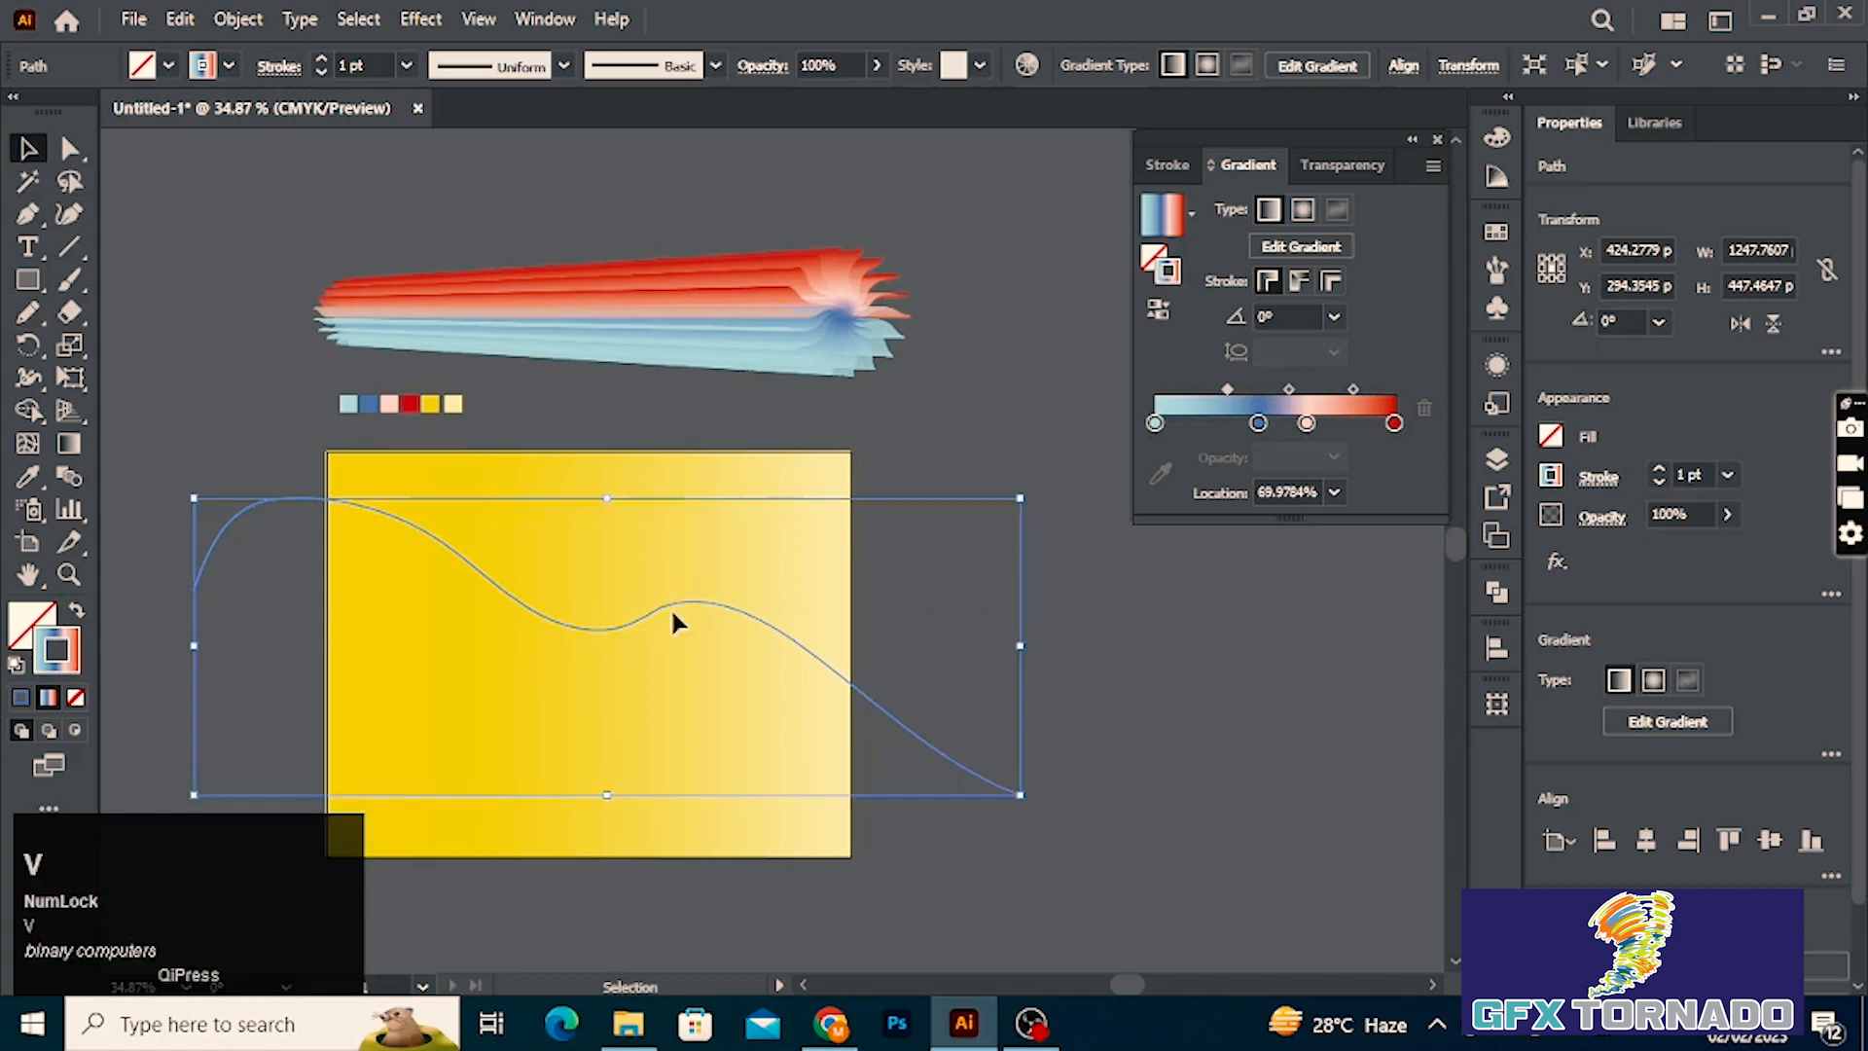
Replace the blend's spine with the wavy path and deselect the result.
{"action": "left_click", "coordinate": [769, 285], "text": "shift"}
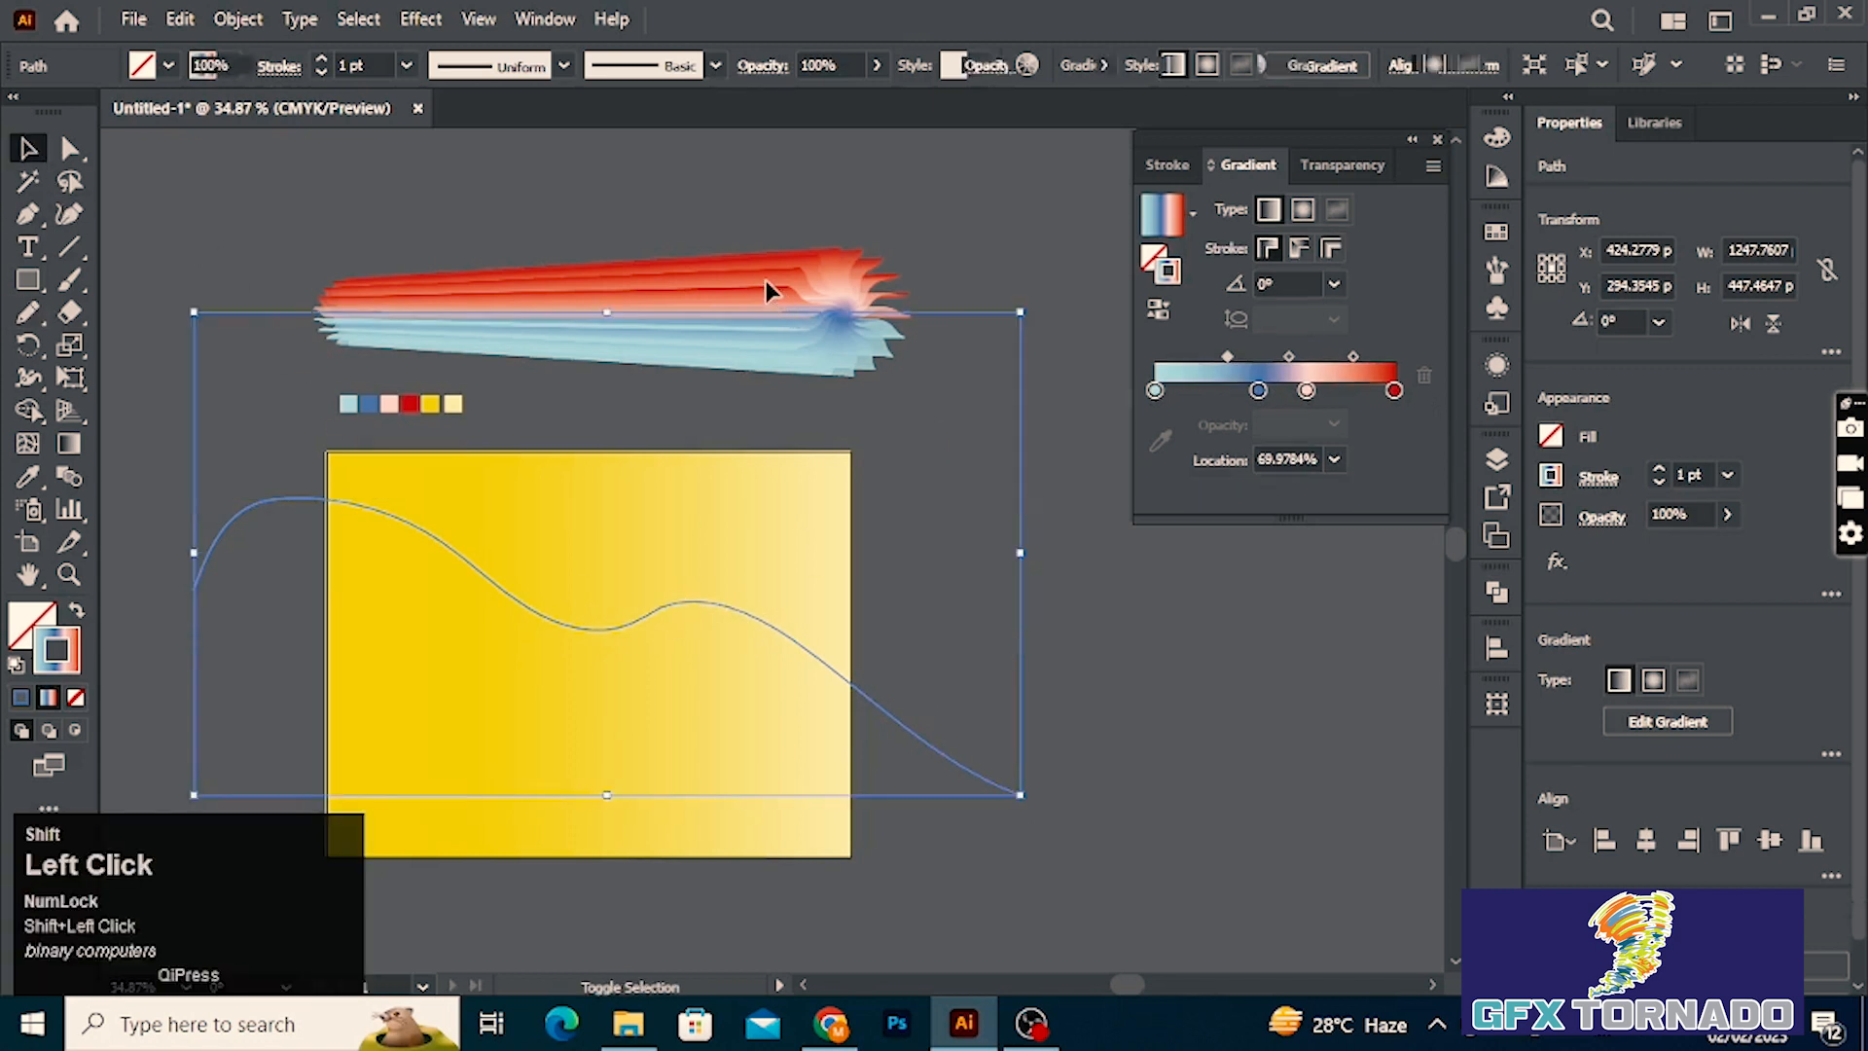
{"action": "left_click", "coordinate": [237, 20]}
{"action": "mouse_move", "coordinate": [377, 847]}
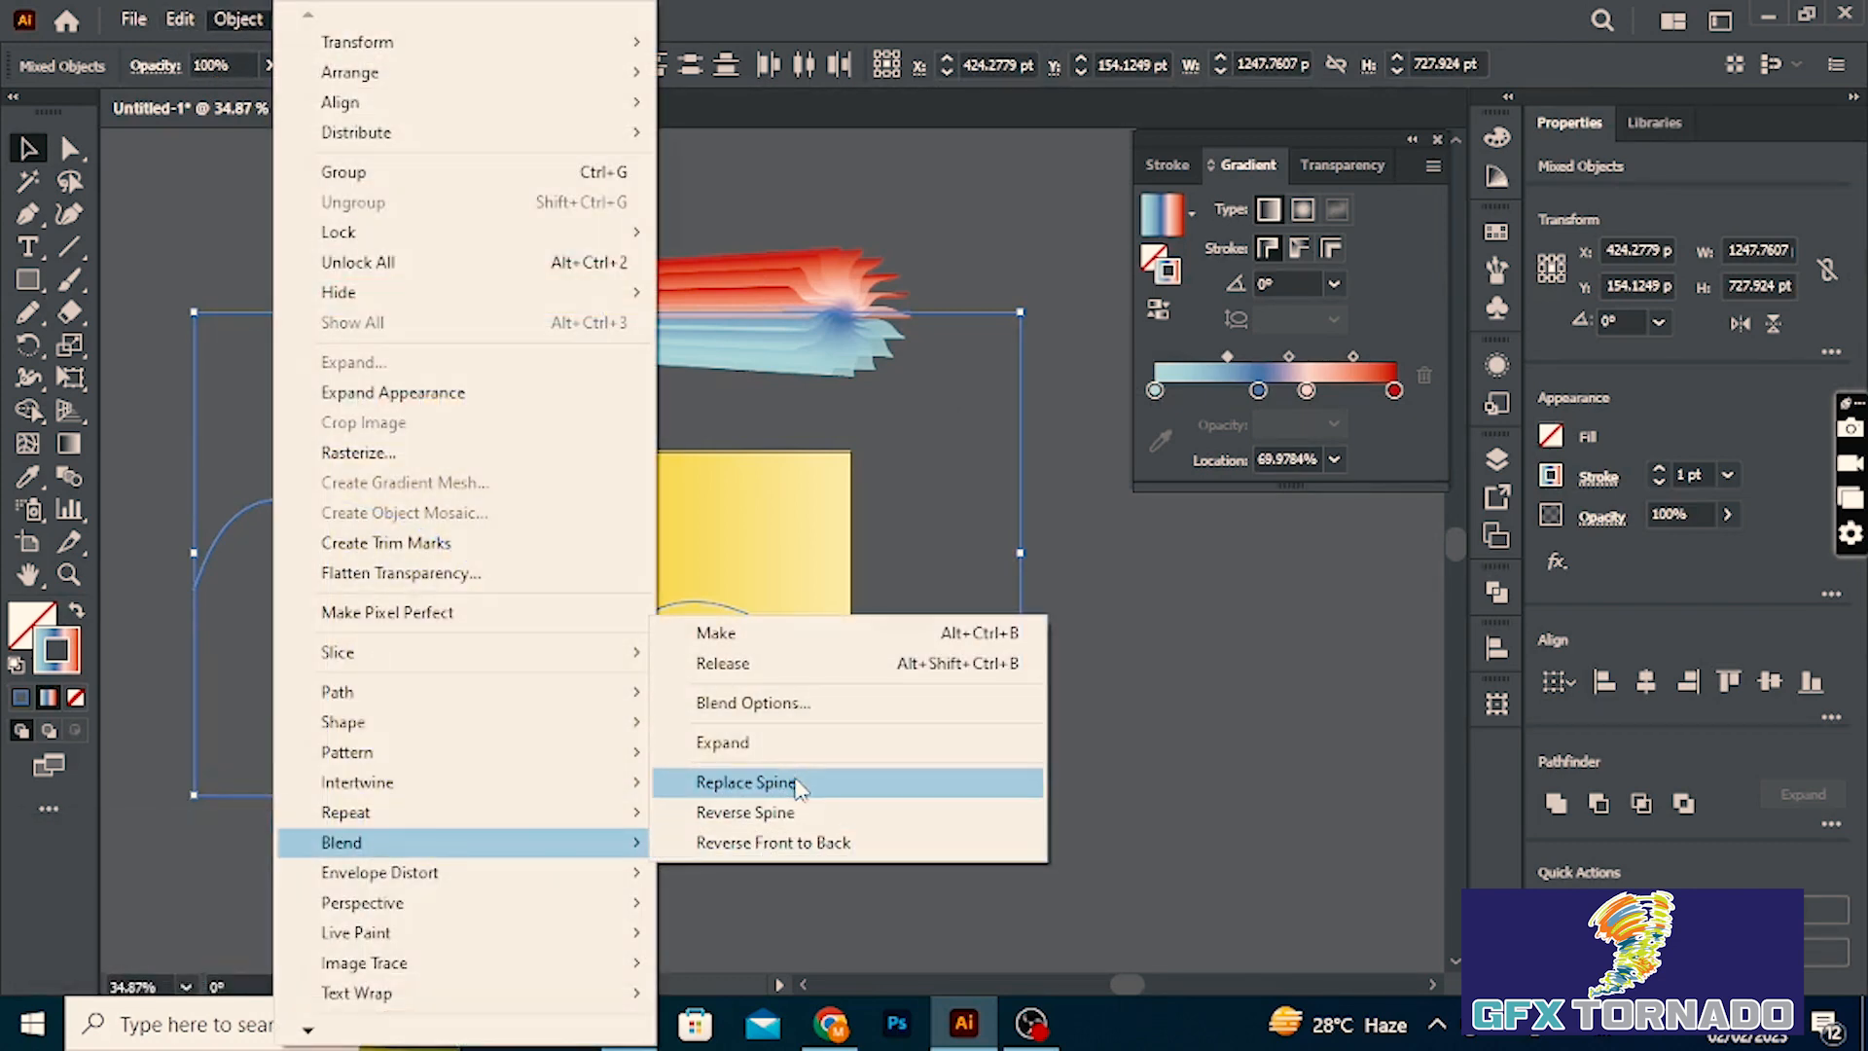
{"action": "left_click", "coordinate": [779, 783]}
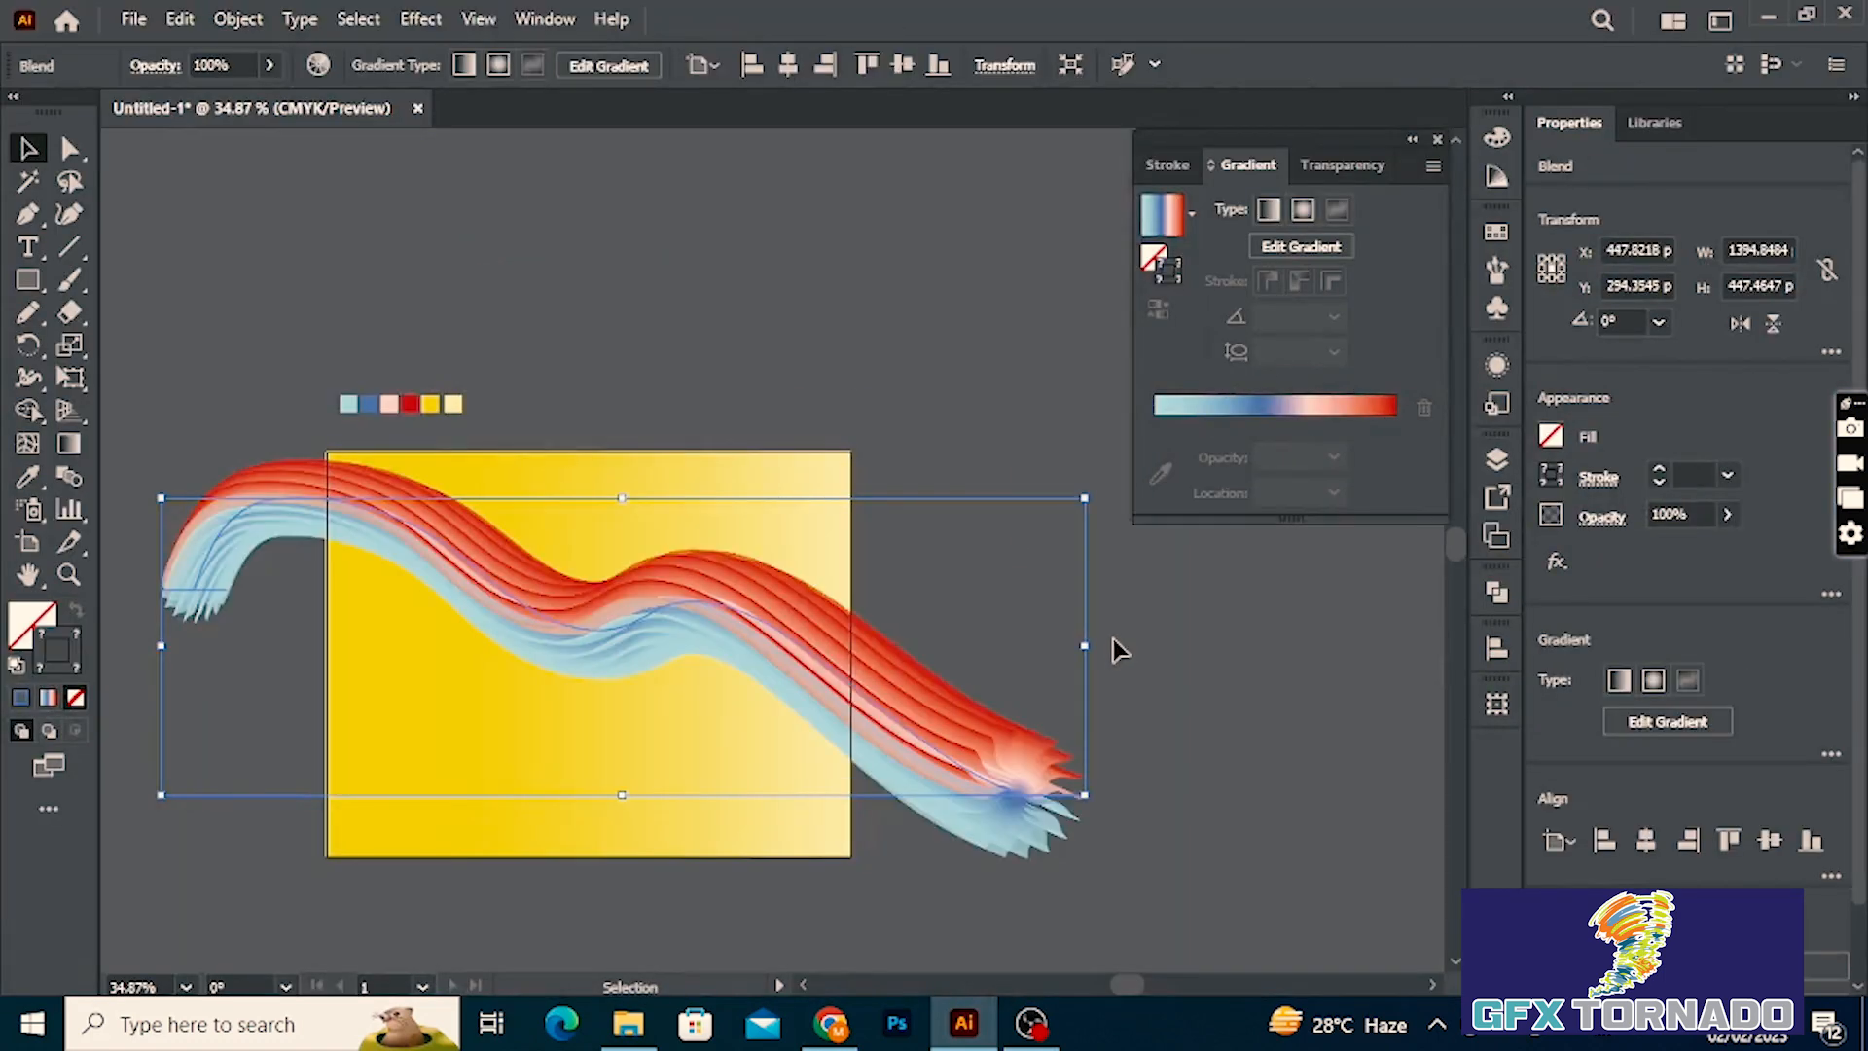
{"action": "left_click", "coordinate": [1206, 750]}
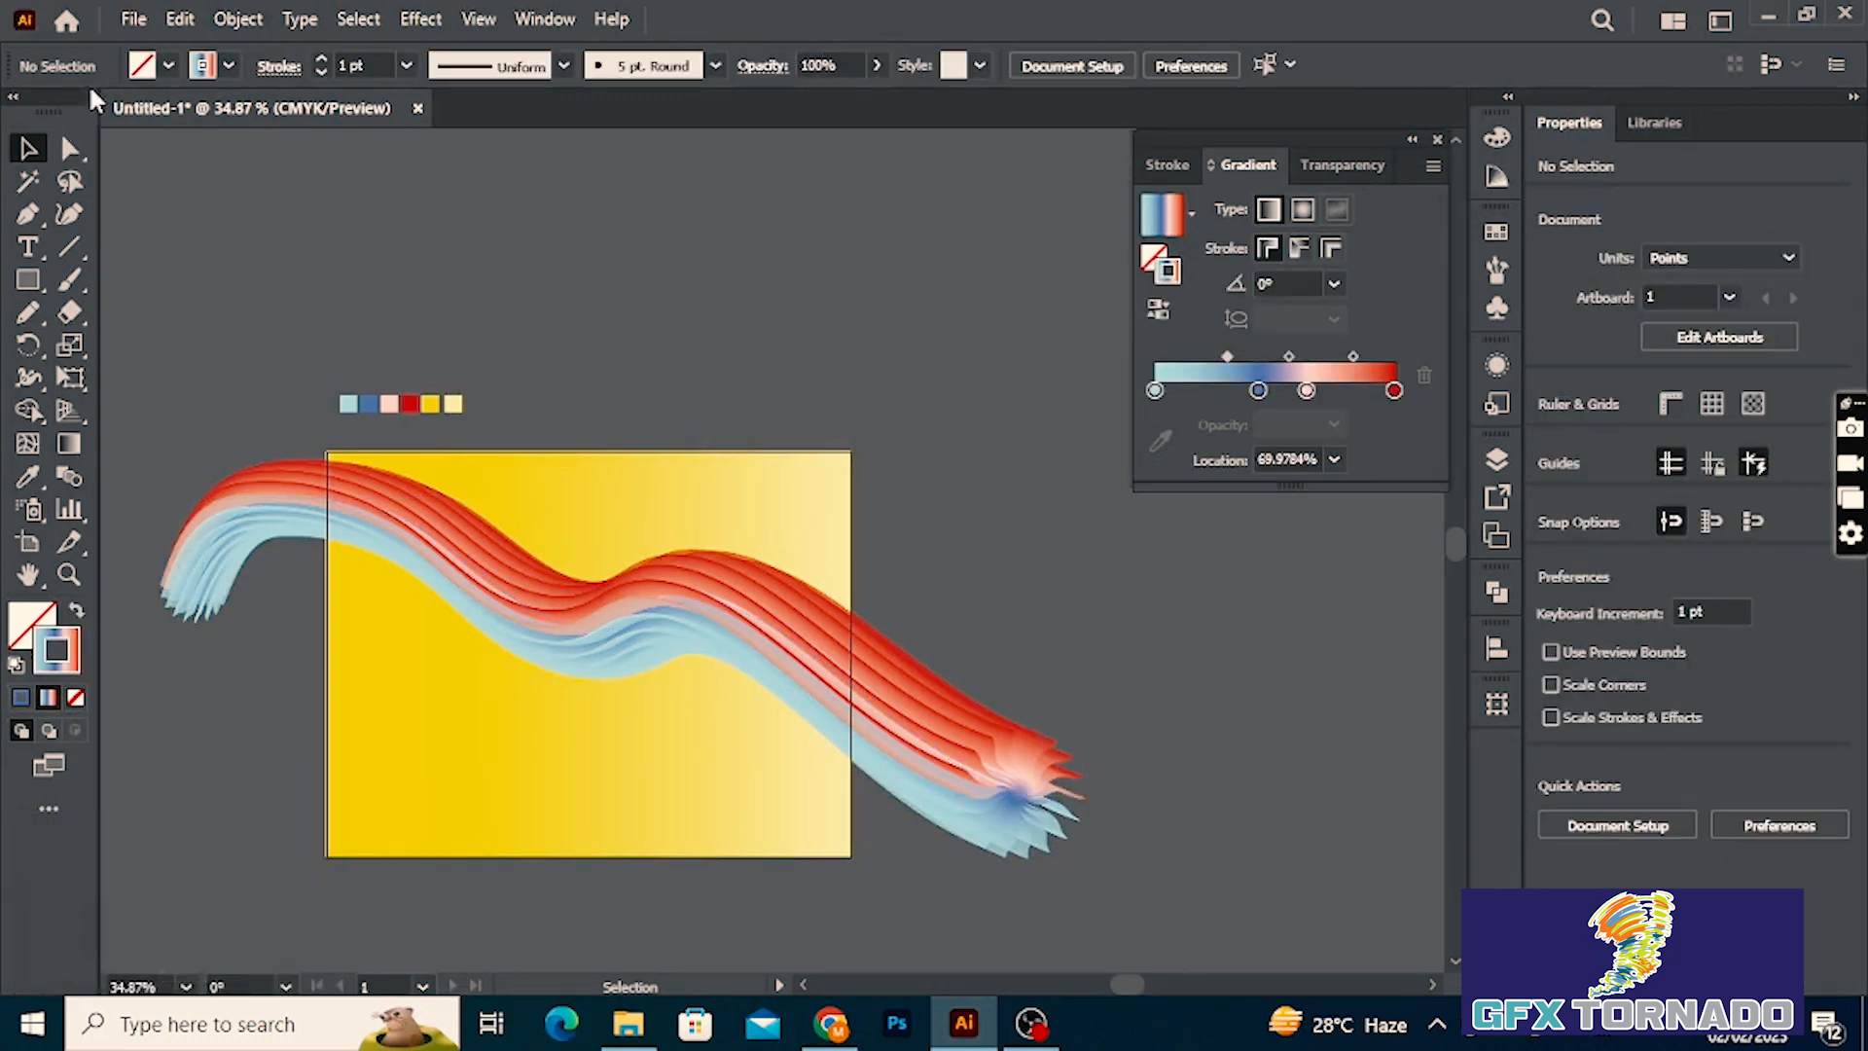
Enlarge the burst at the blend's lower-right end by extending its line's anchor to about X 1310 pt, and shift the blend down to about Y 338 pt.
{"action": "left_click", "coordinate": [70, 149]}
{"action": "left_click", "coordinate": [1022, 808]}
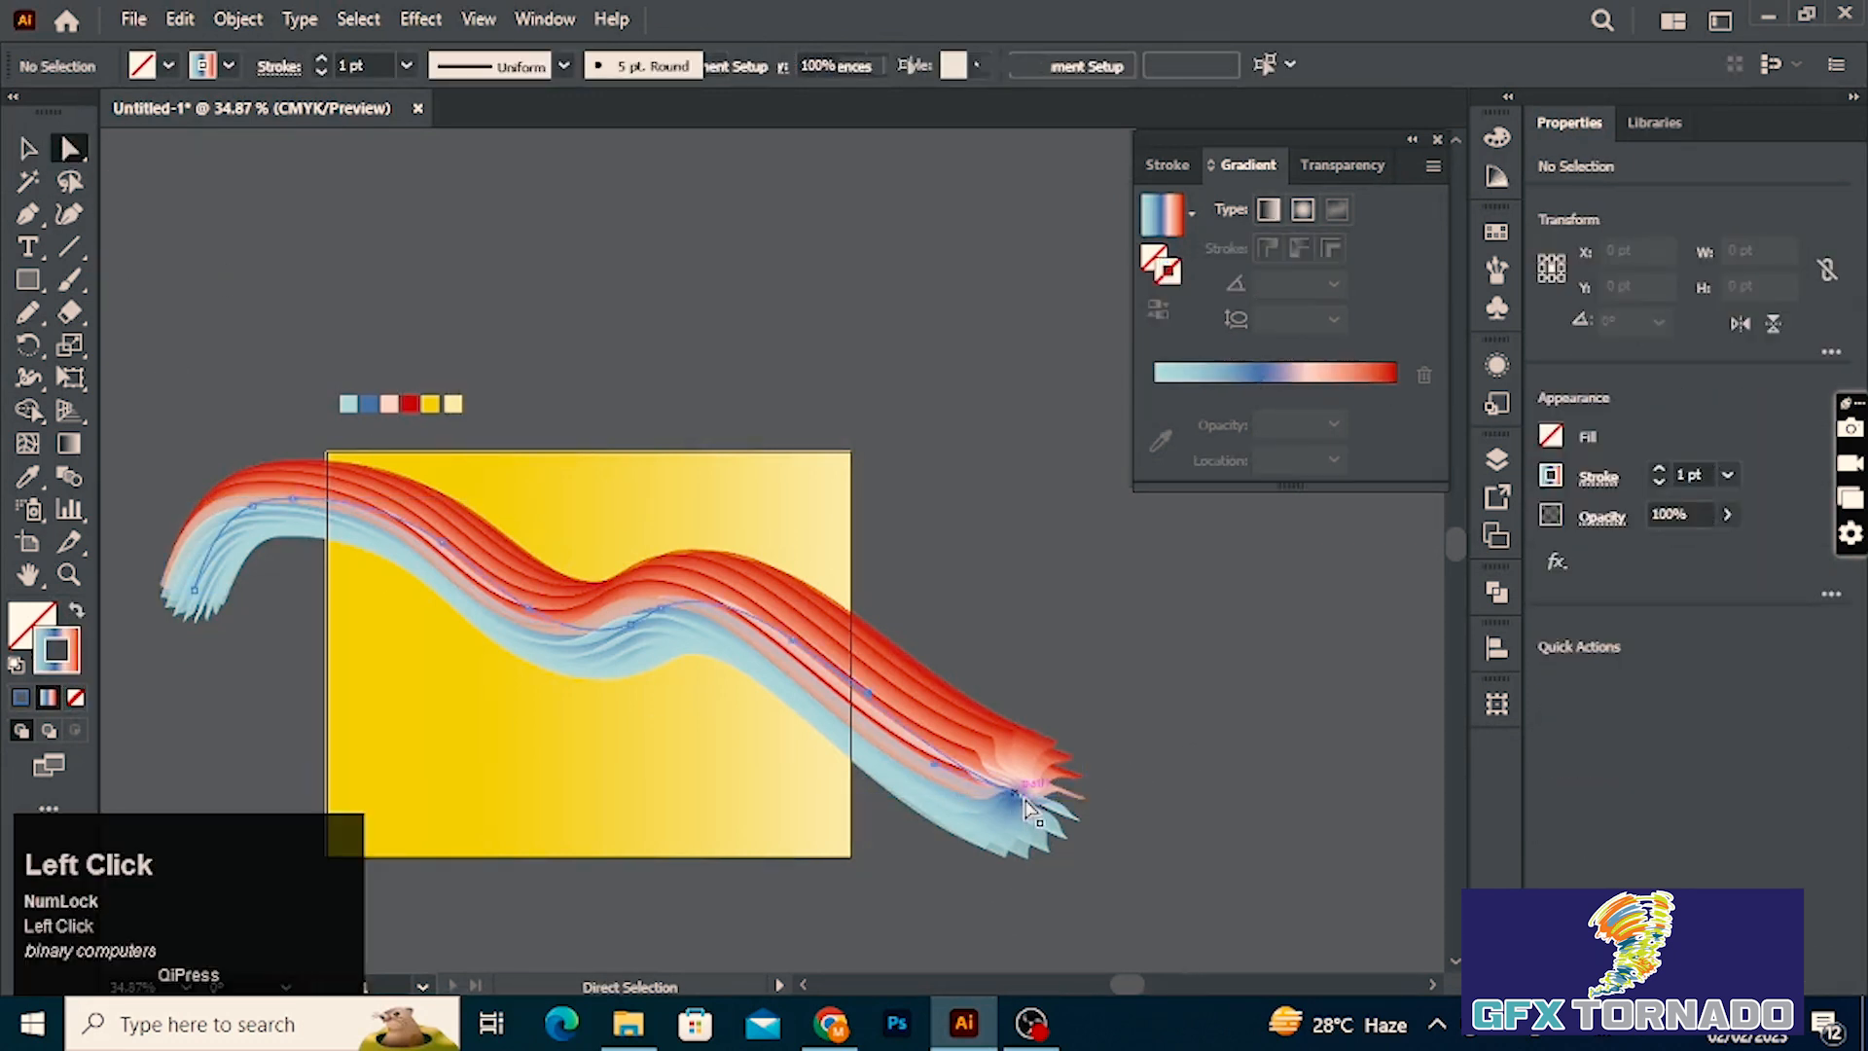
{"action": "left_click_drag", "start_coordinate": [1096, 804], "coordinate": [1195, 789]}
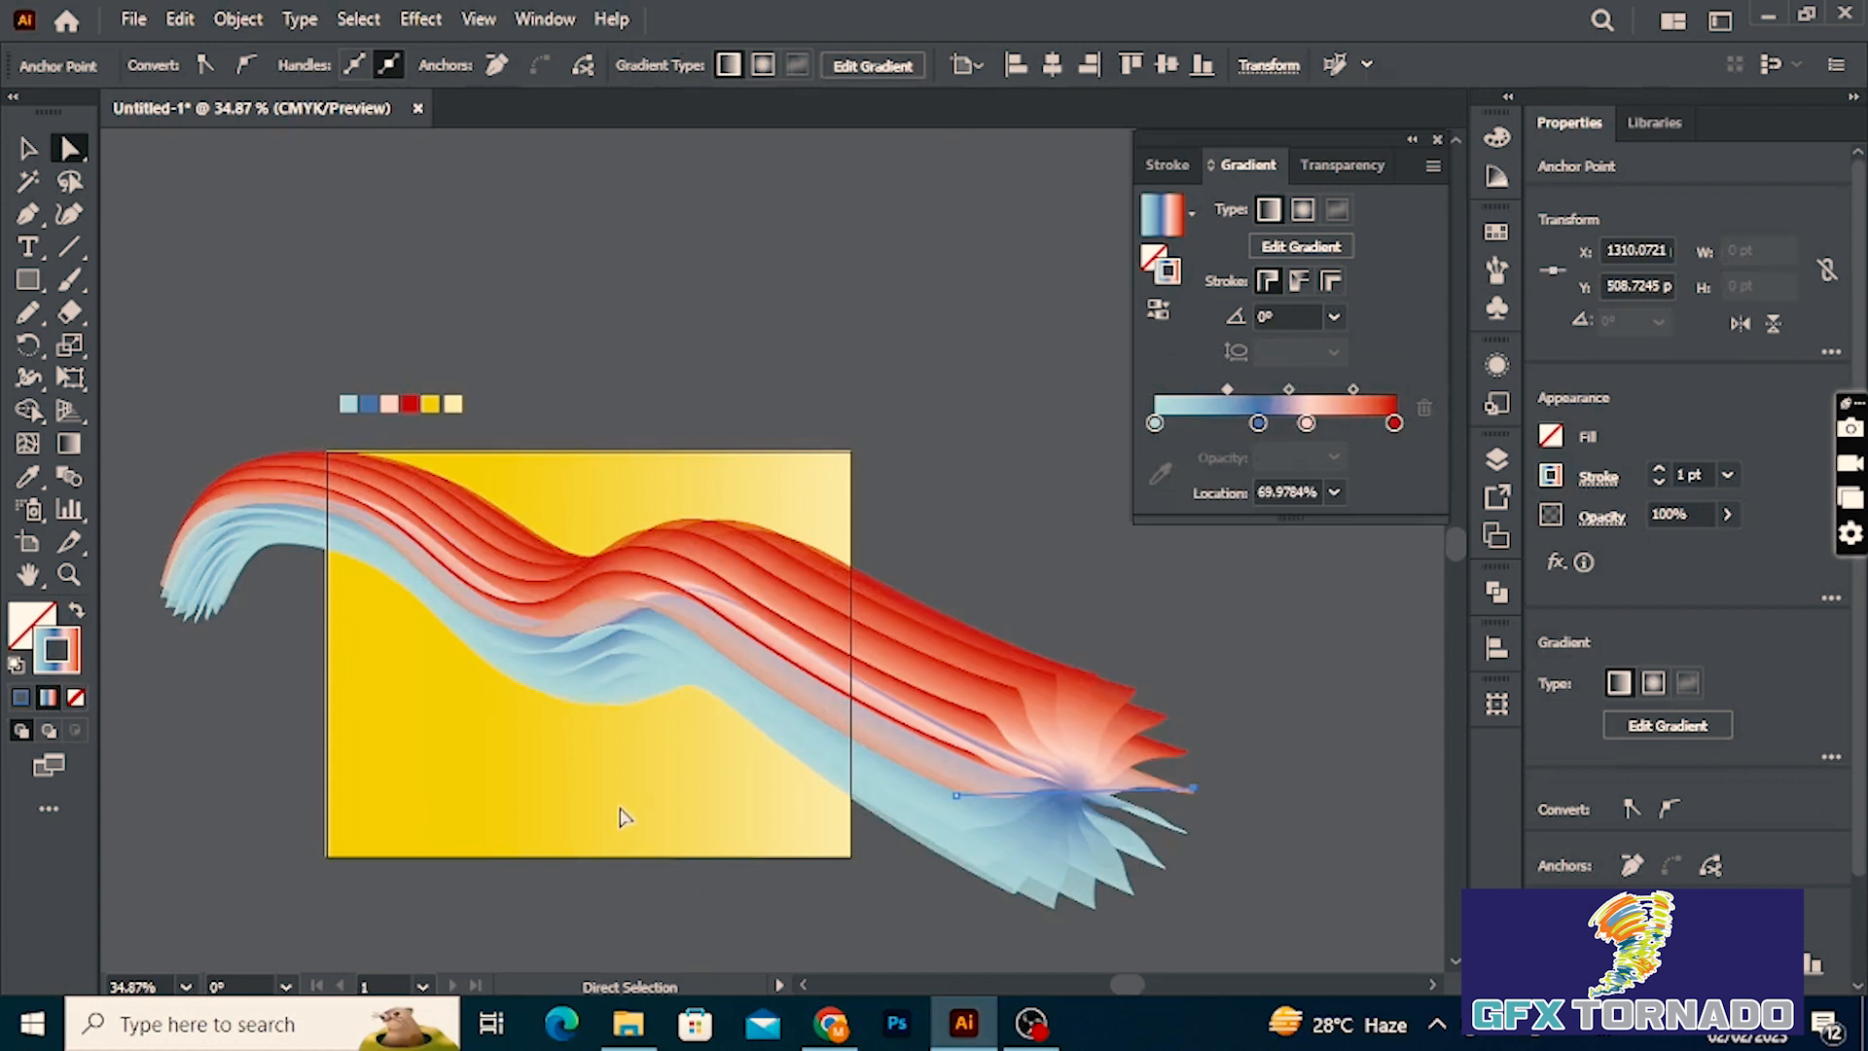
{"action": "left_click_drag", "start_coordinate": [669, 645], "coordinate": [657, 675]}
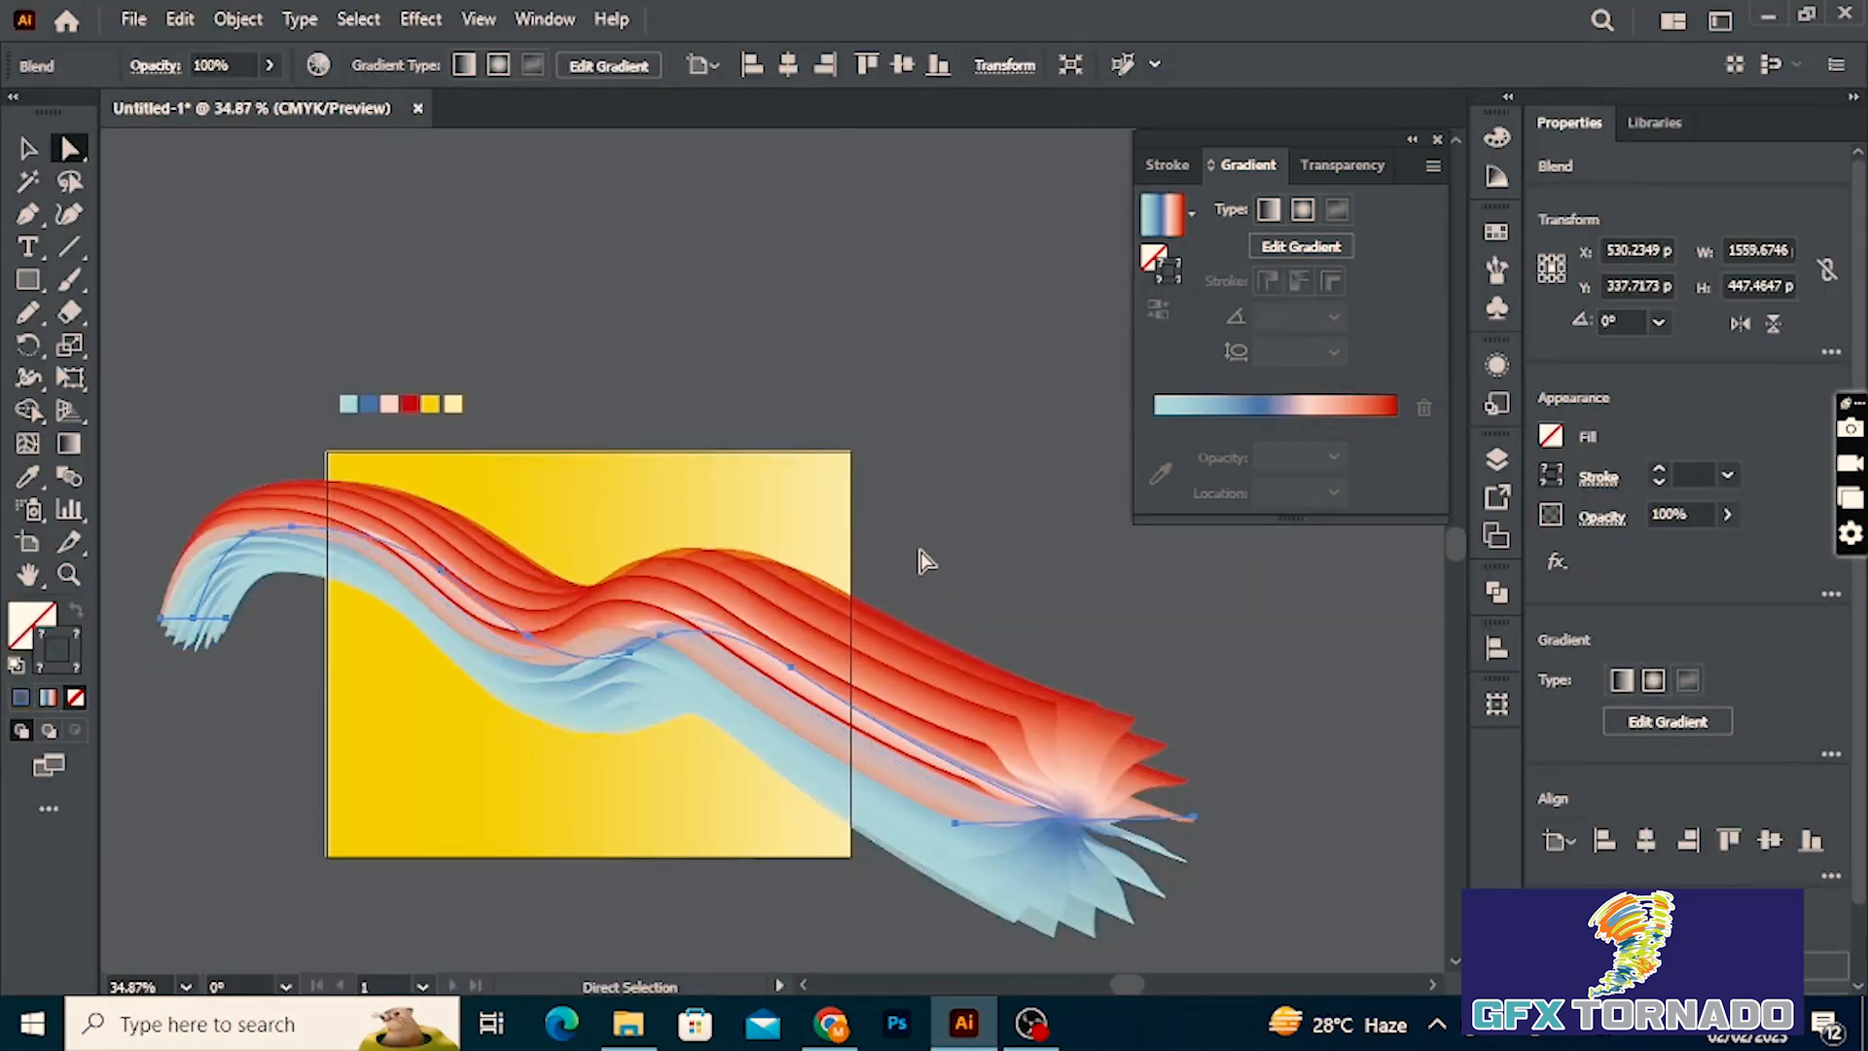
{"action": "left_click", "coordinate": [198, 718]}
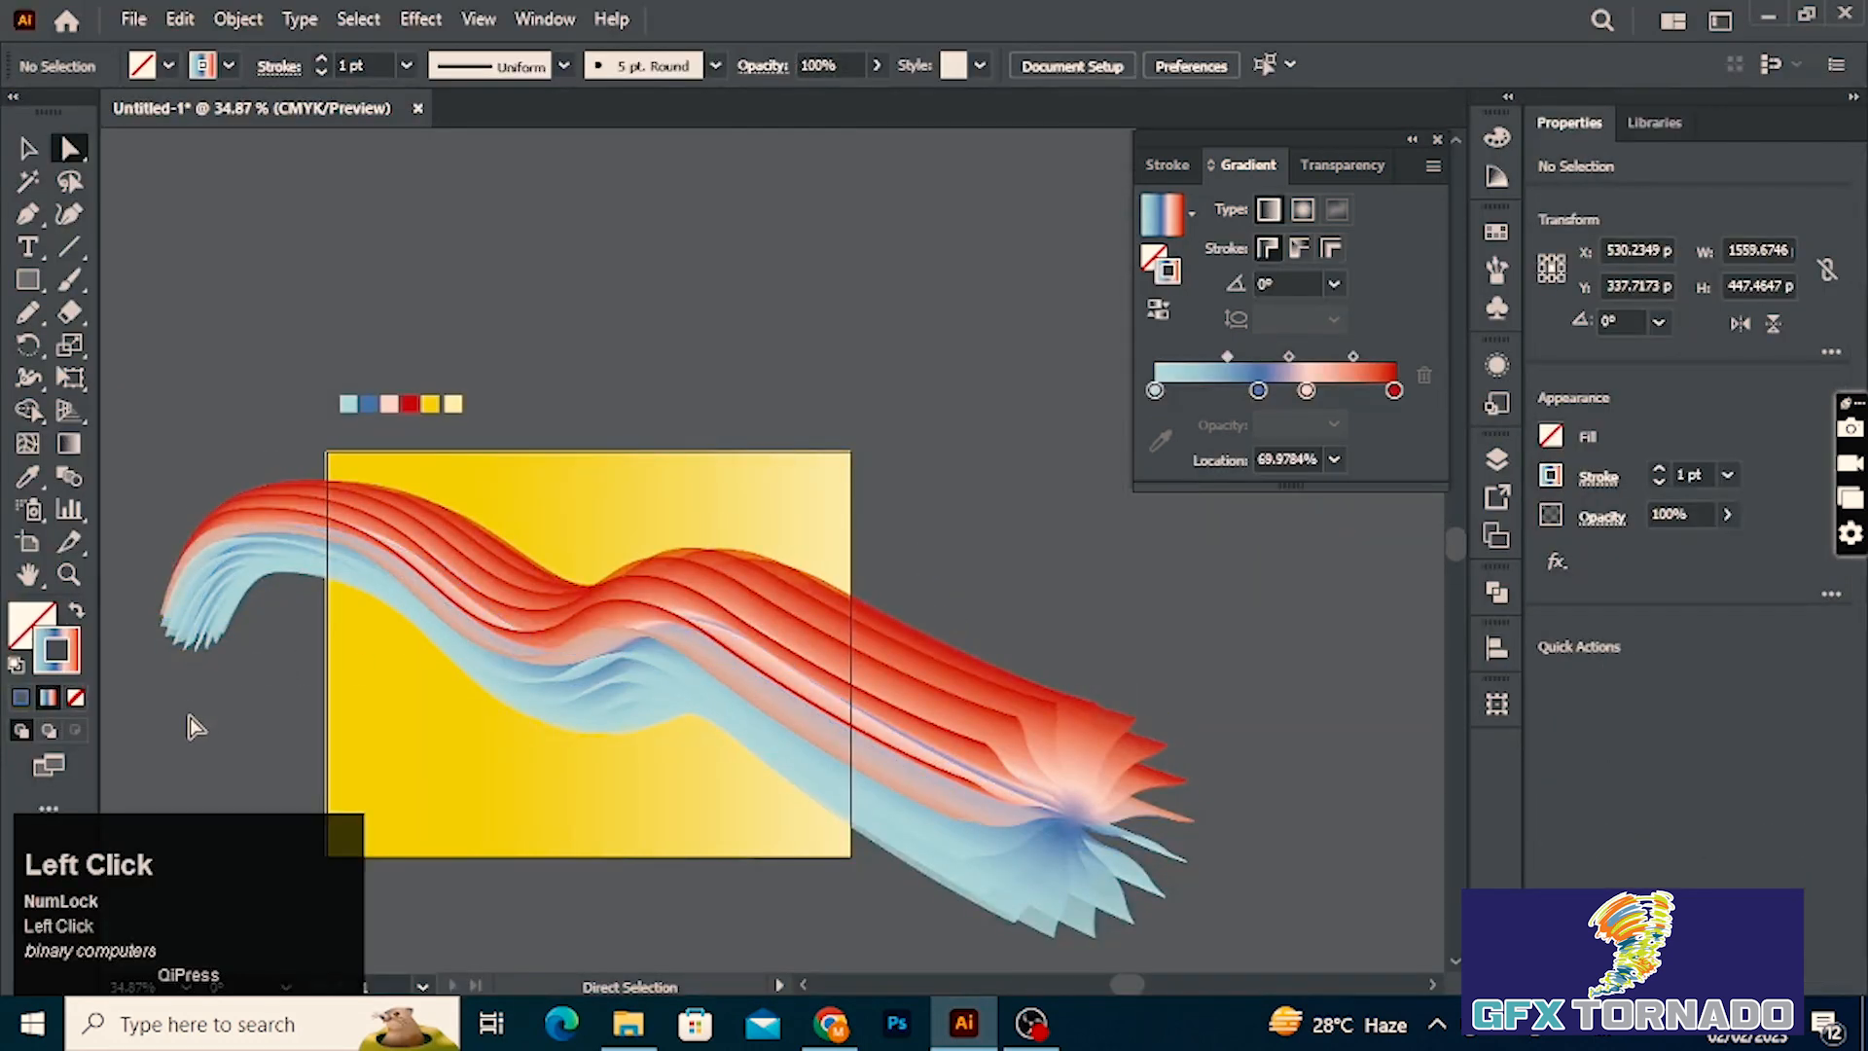
Directly select the 100 pt line at the blend's left end and bring it to the front.
{"action": "left_click", "coordinate": [195, 637]}
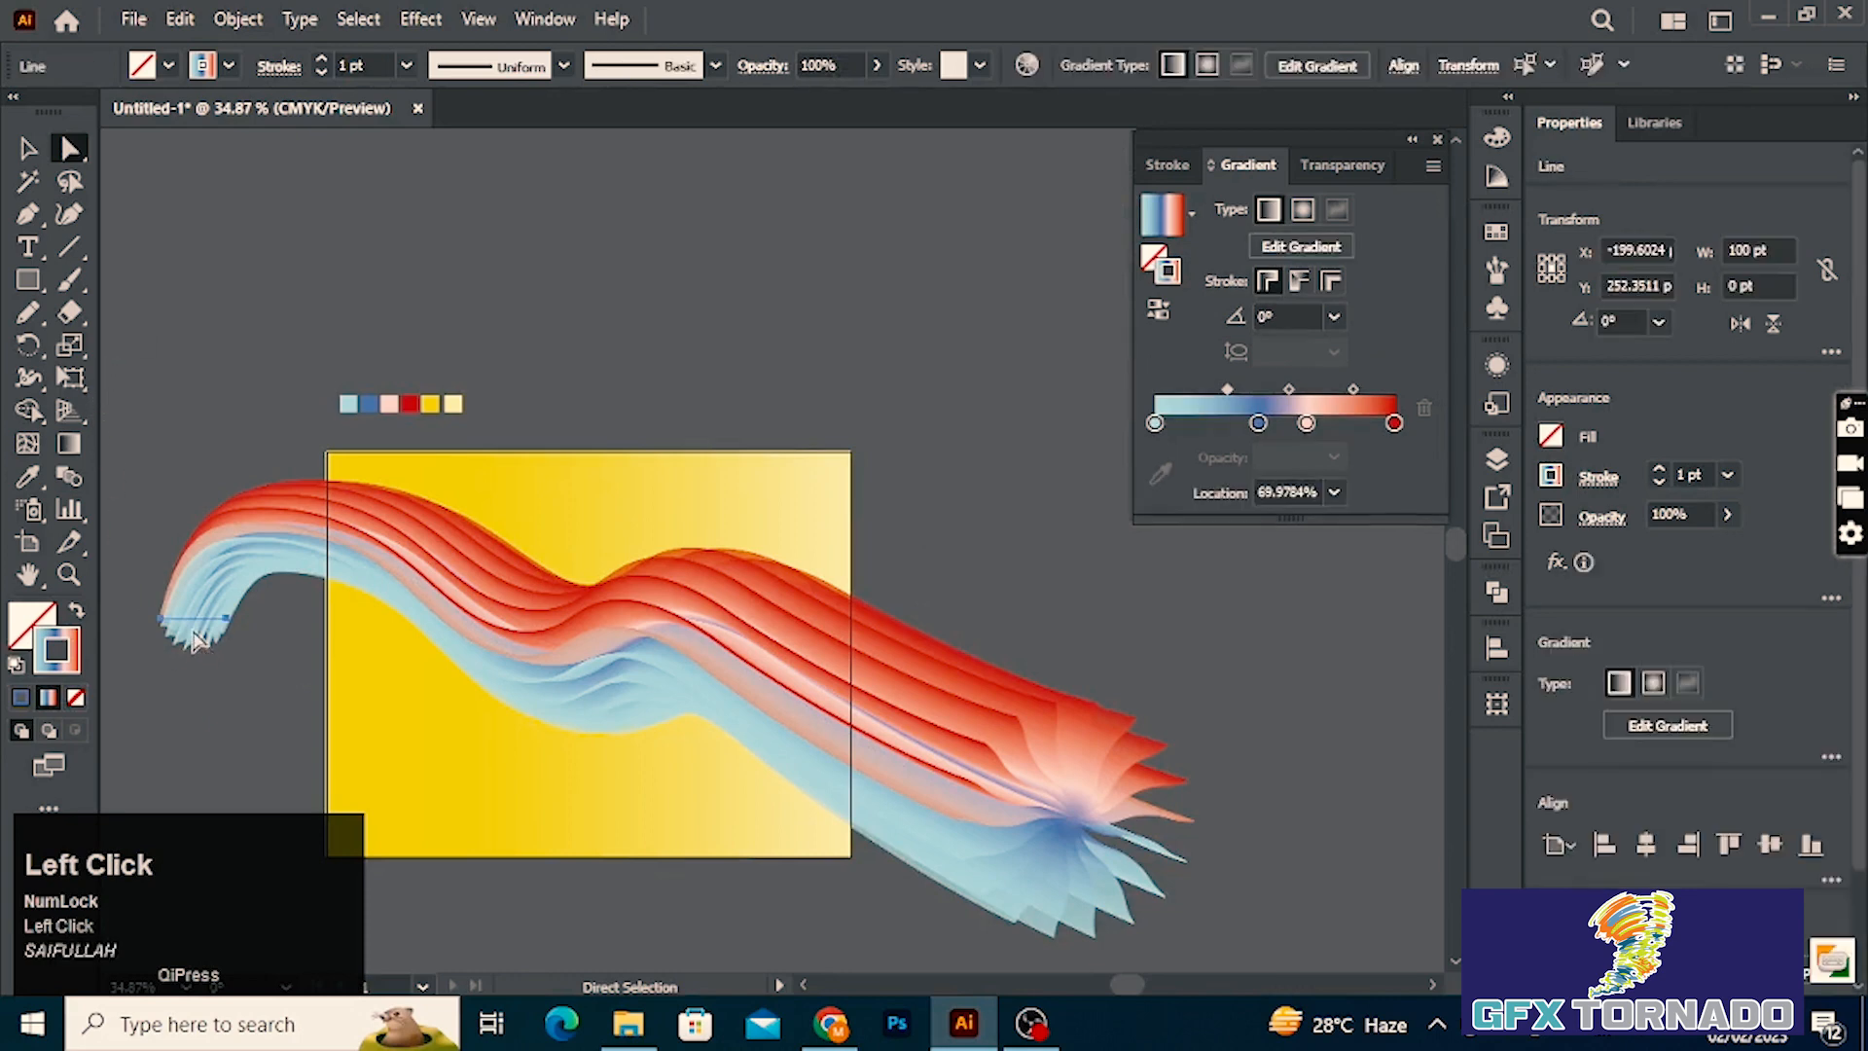
{"action": "right_click", "coordinate": [195, 638]}
{"action": "left_click", "coordinate": [322, 835]}
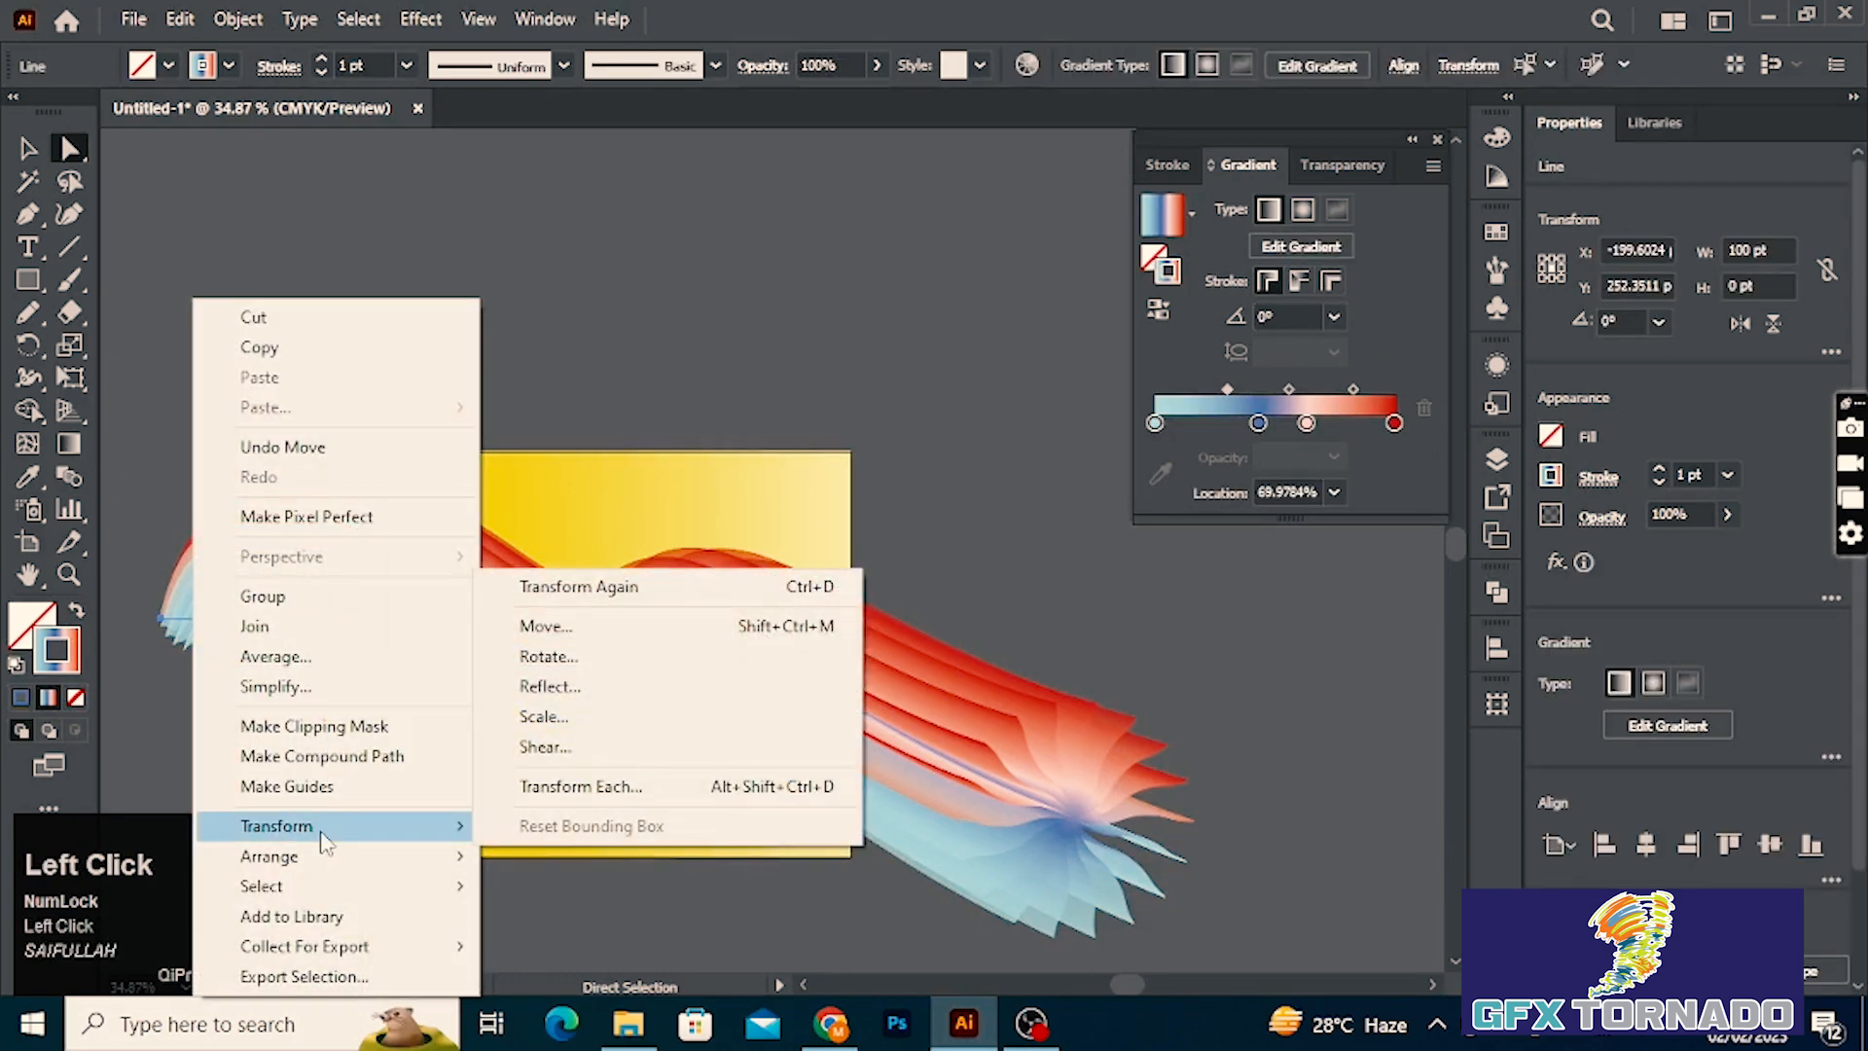
{"action": "mouse_move", "coordinate": [327, 856]}
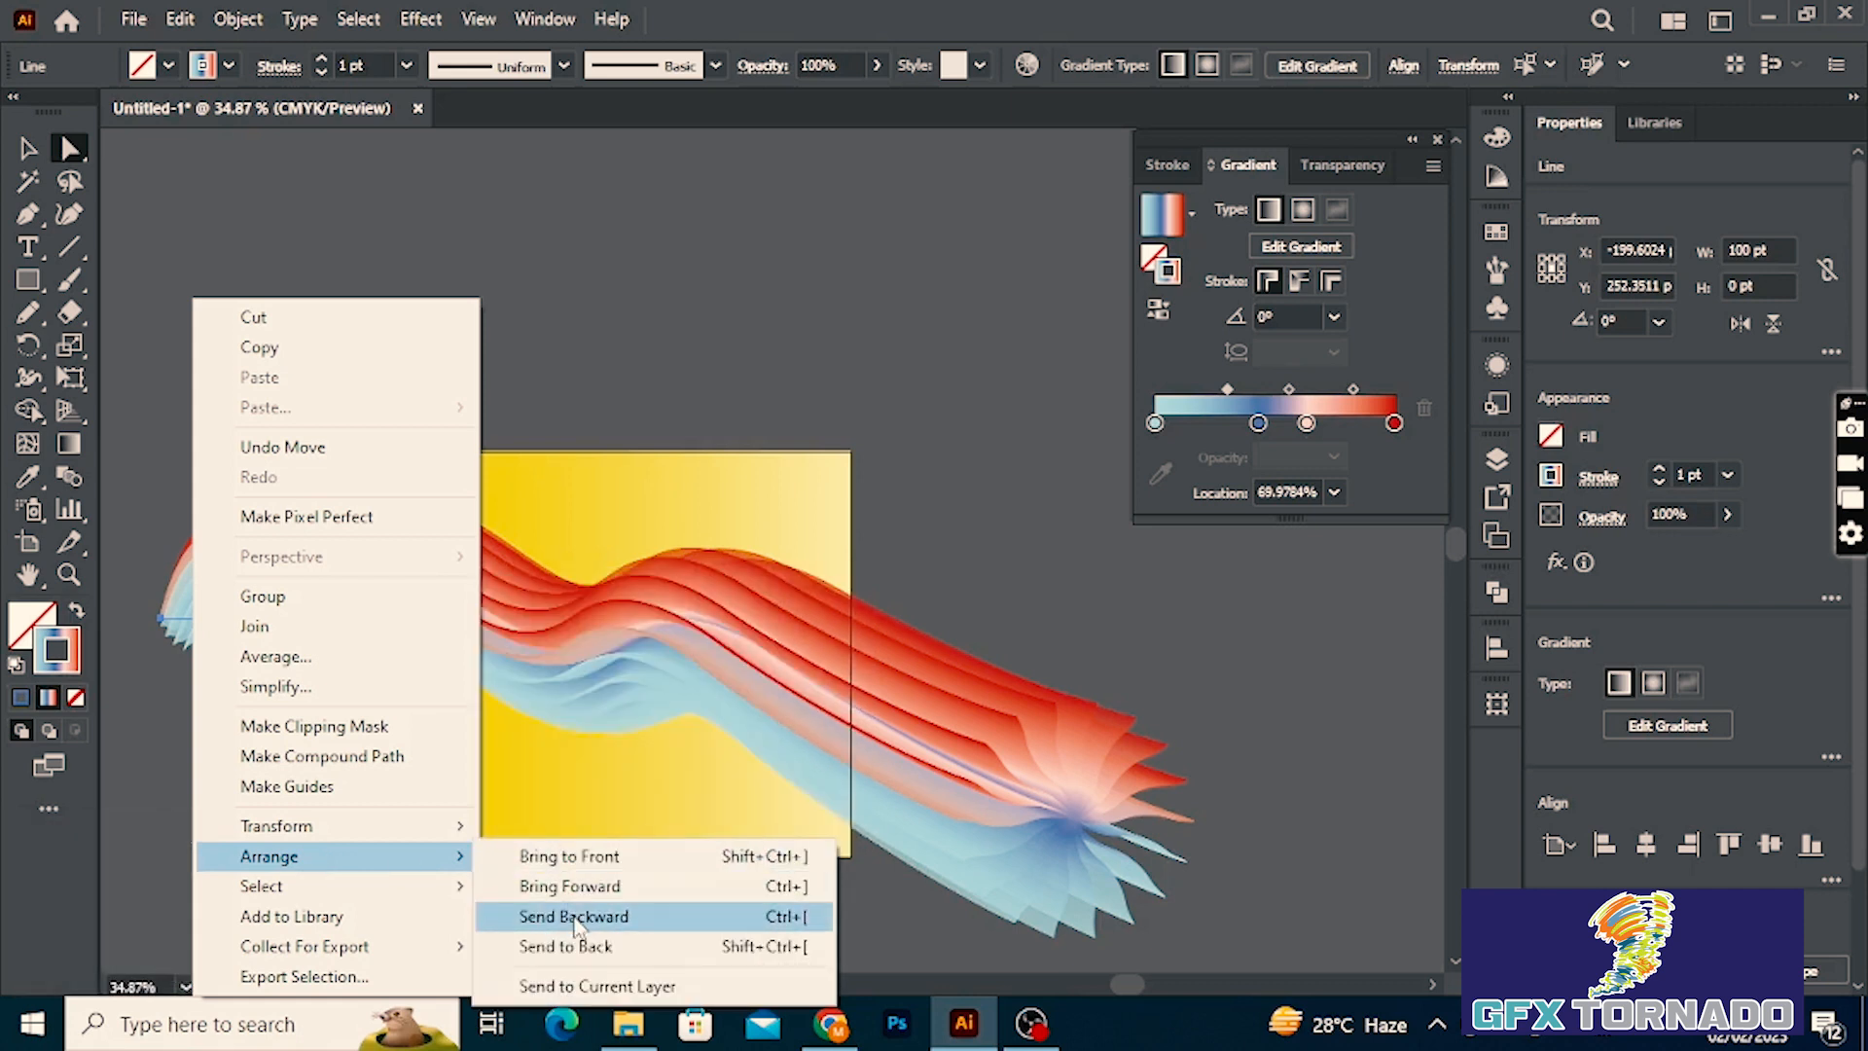
{"action": "left_click", "coordinate": [576, 857]}
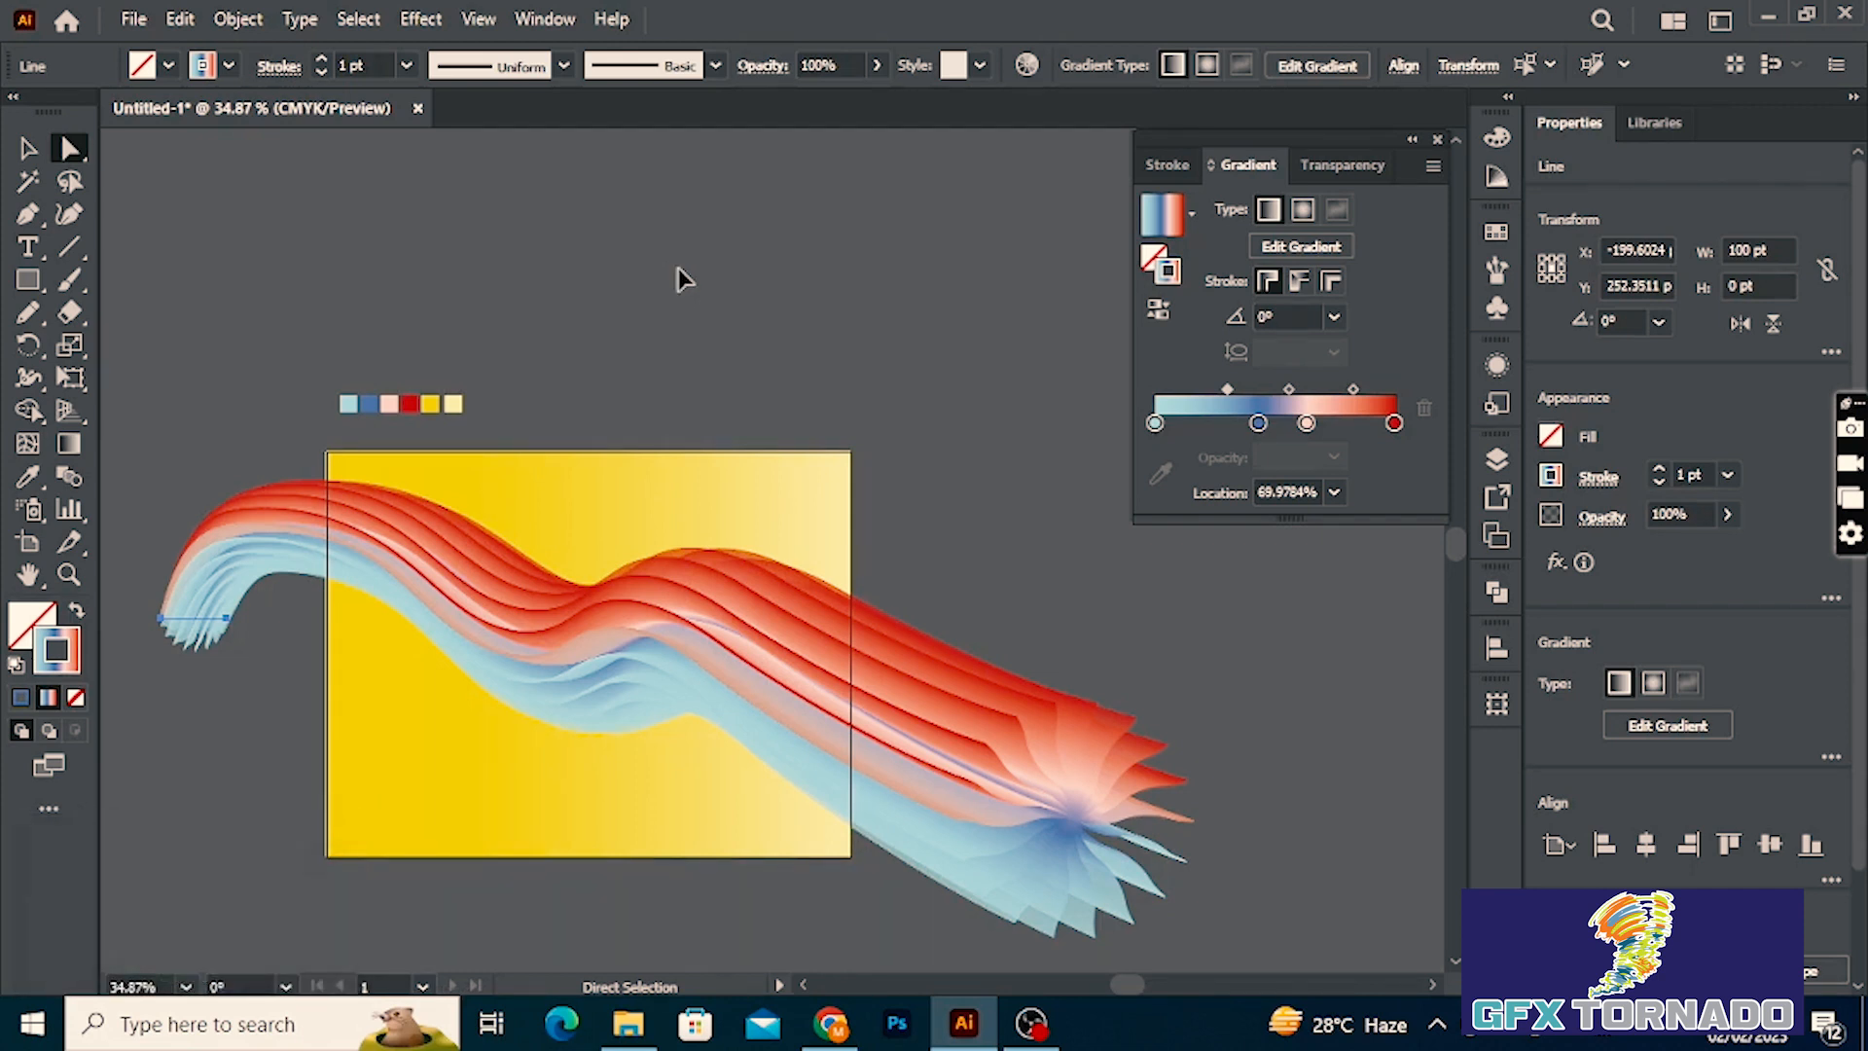
{"action": "key", "text": "ctrl+shift+]"}
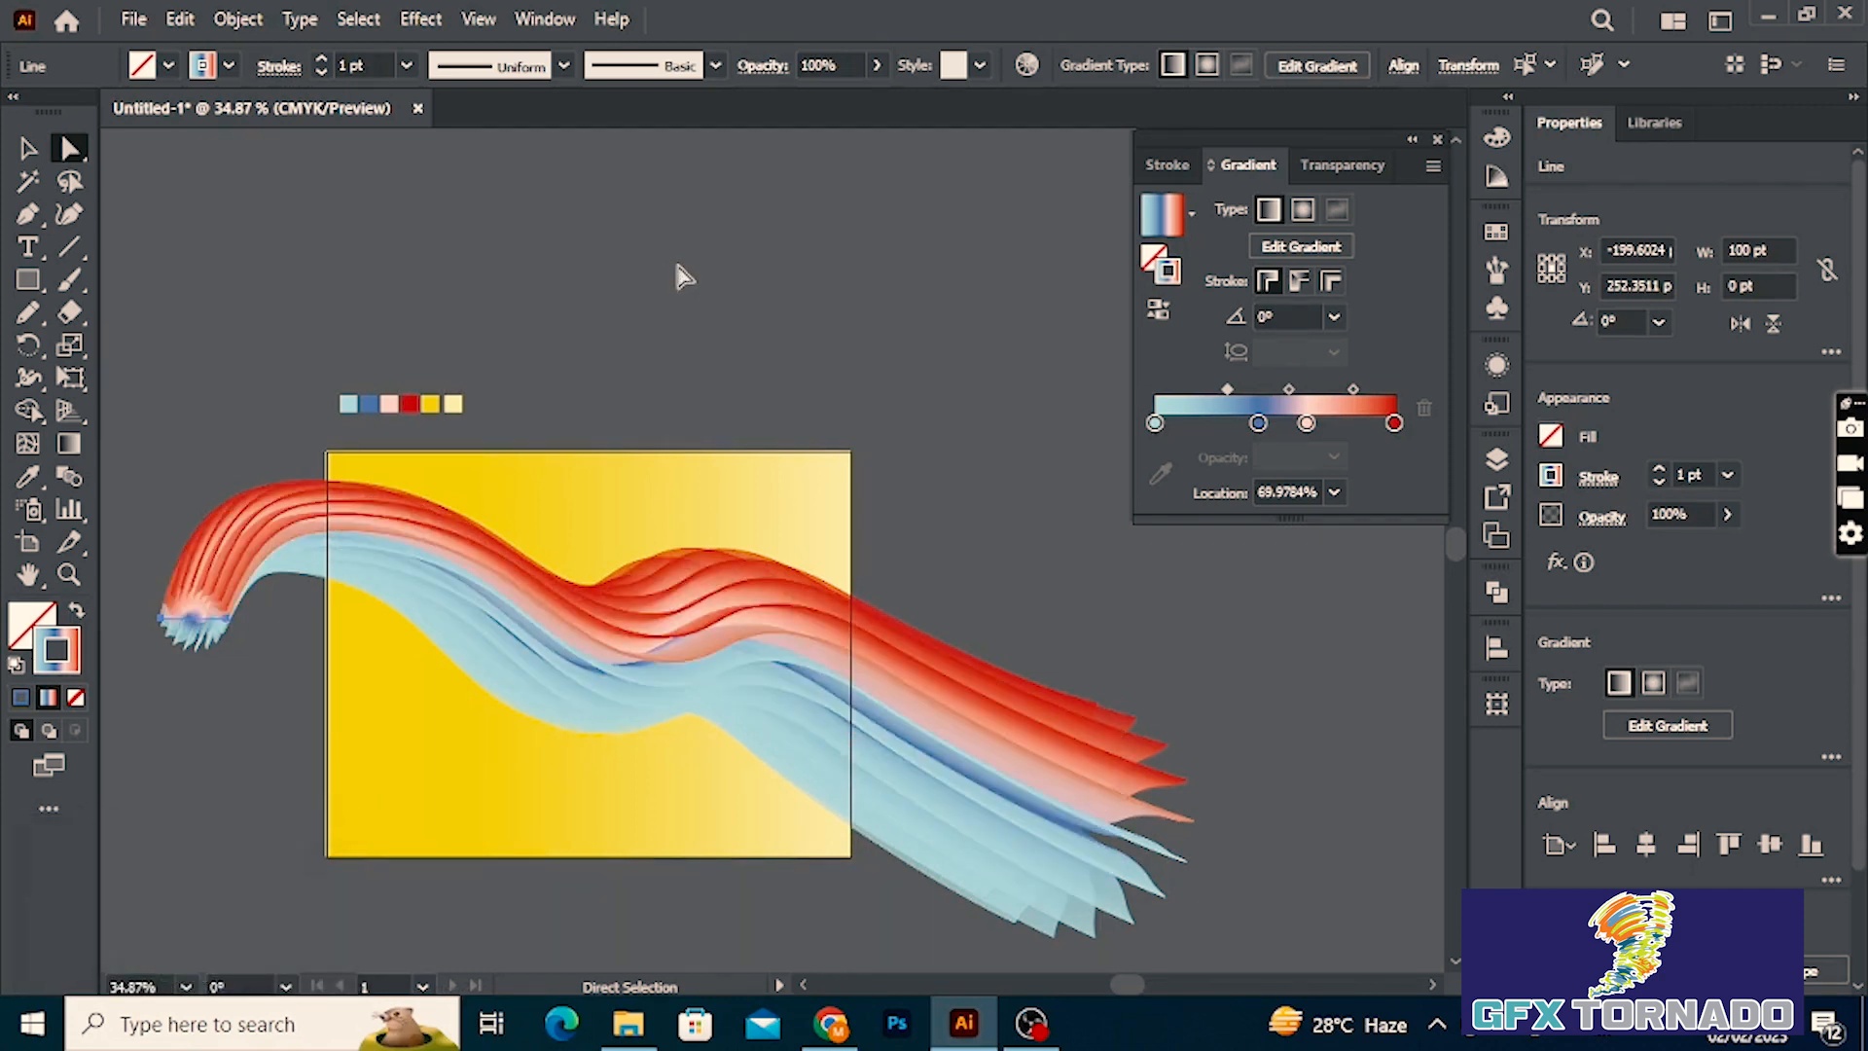
Turn on Trim View to hide the parts of the ribbon extending beyond the artboard and inspect the cropped artwork.
{"action": "left_click", "coordinate": [559, 20]}
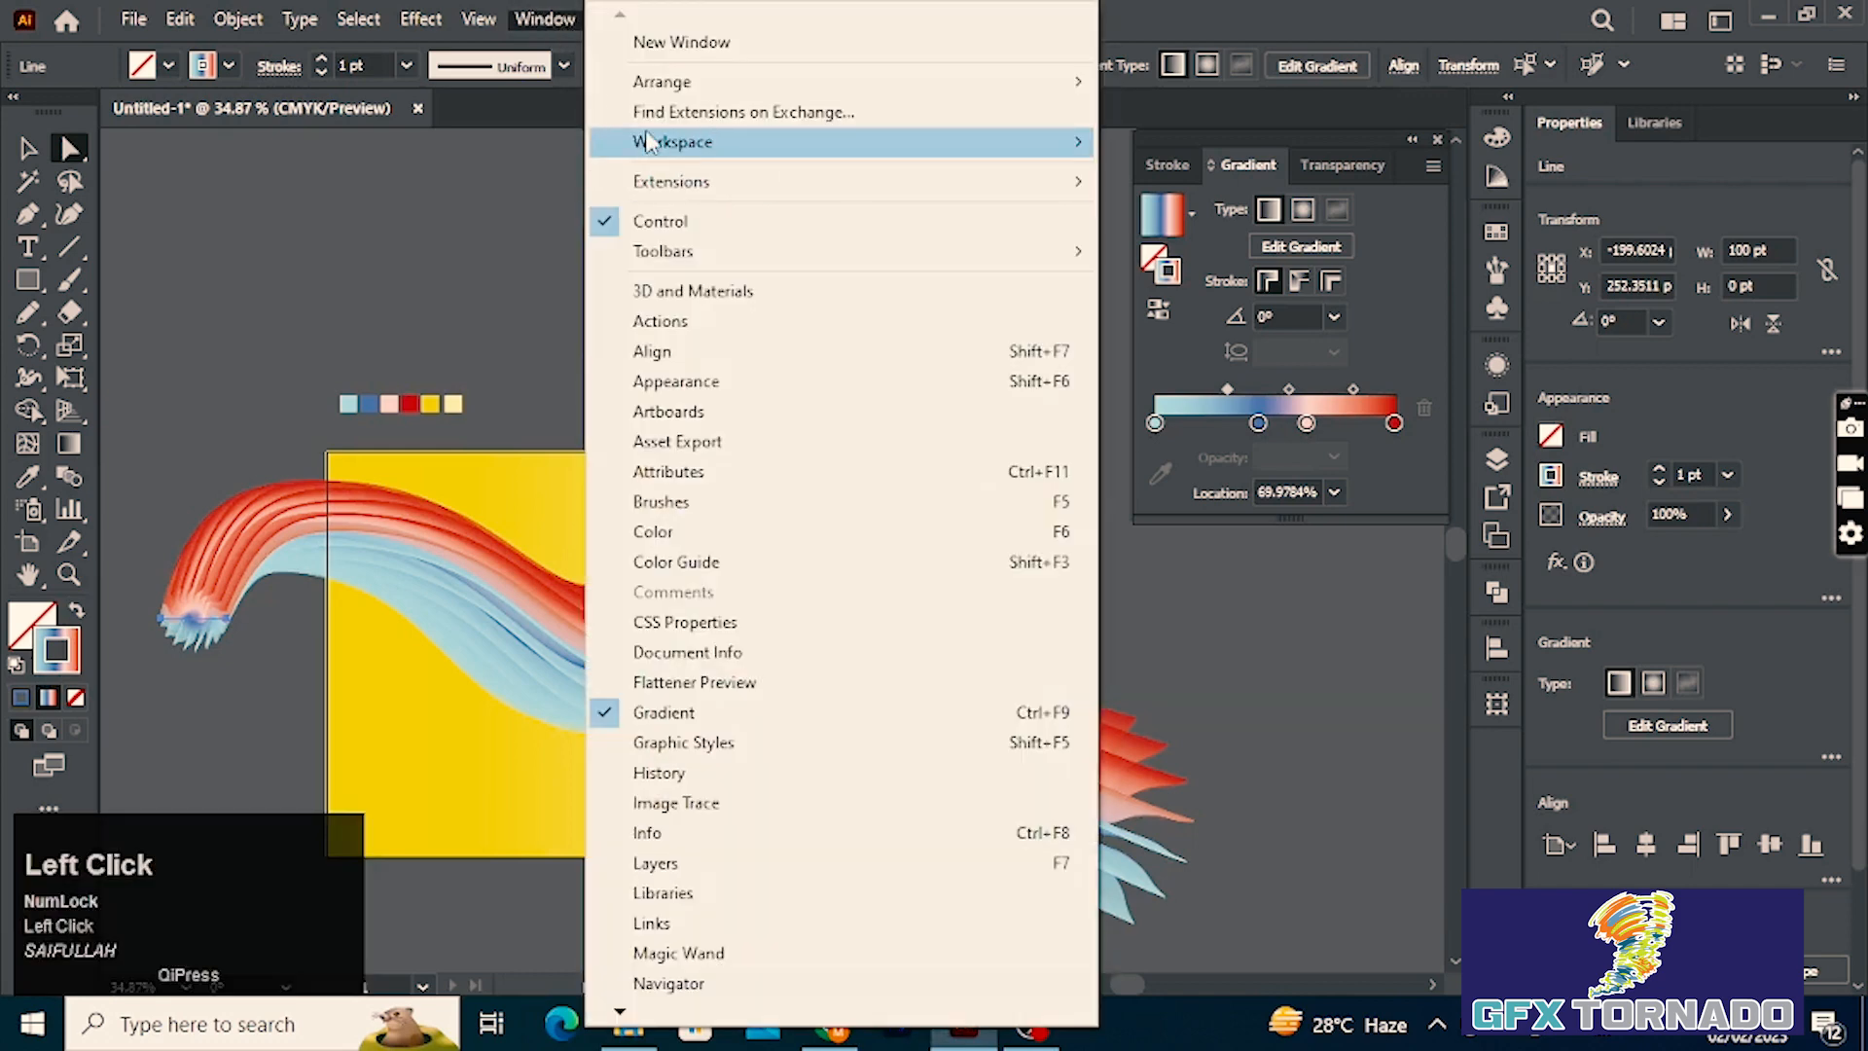
{"action": "mouse_move", "coordinate": [693, 144]}
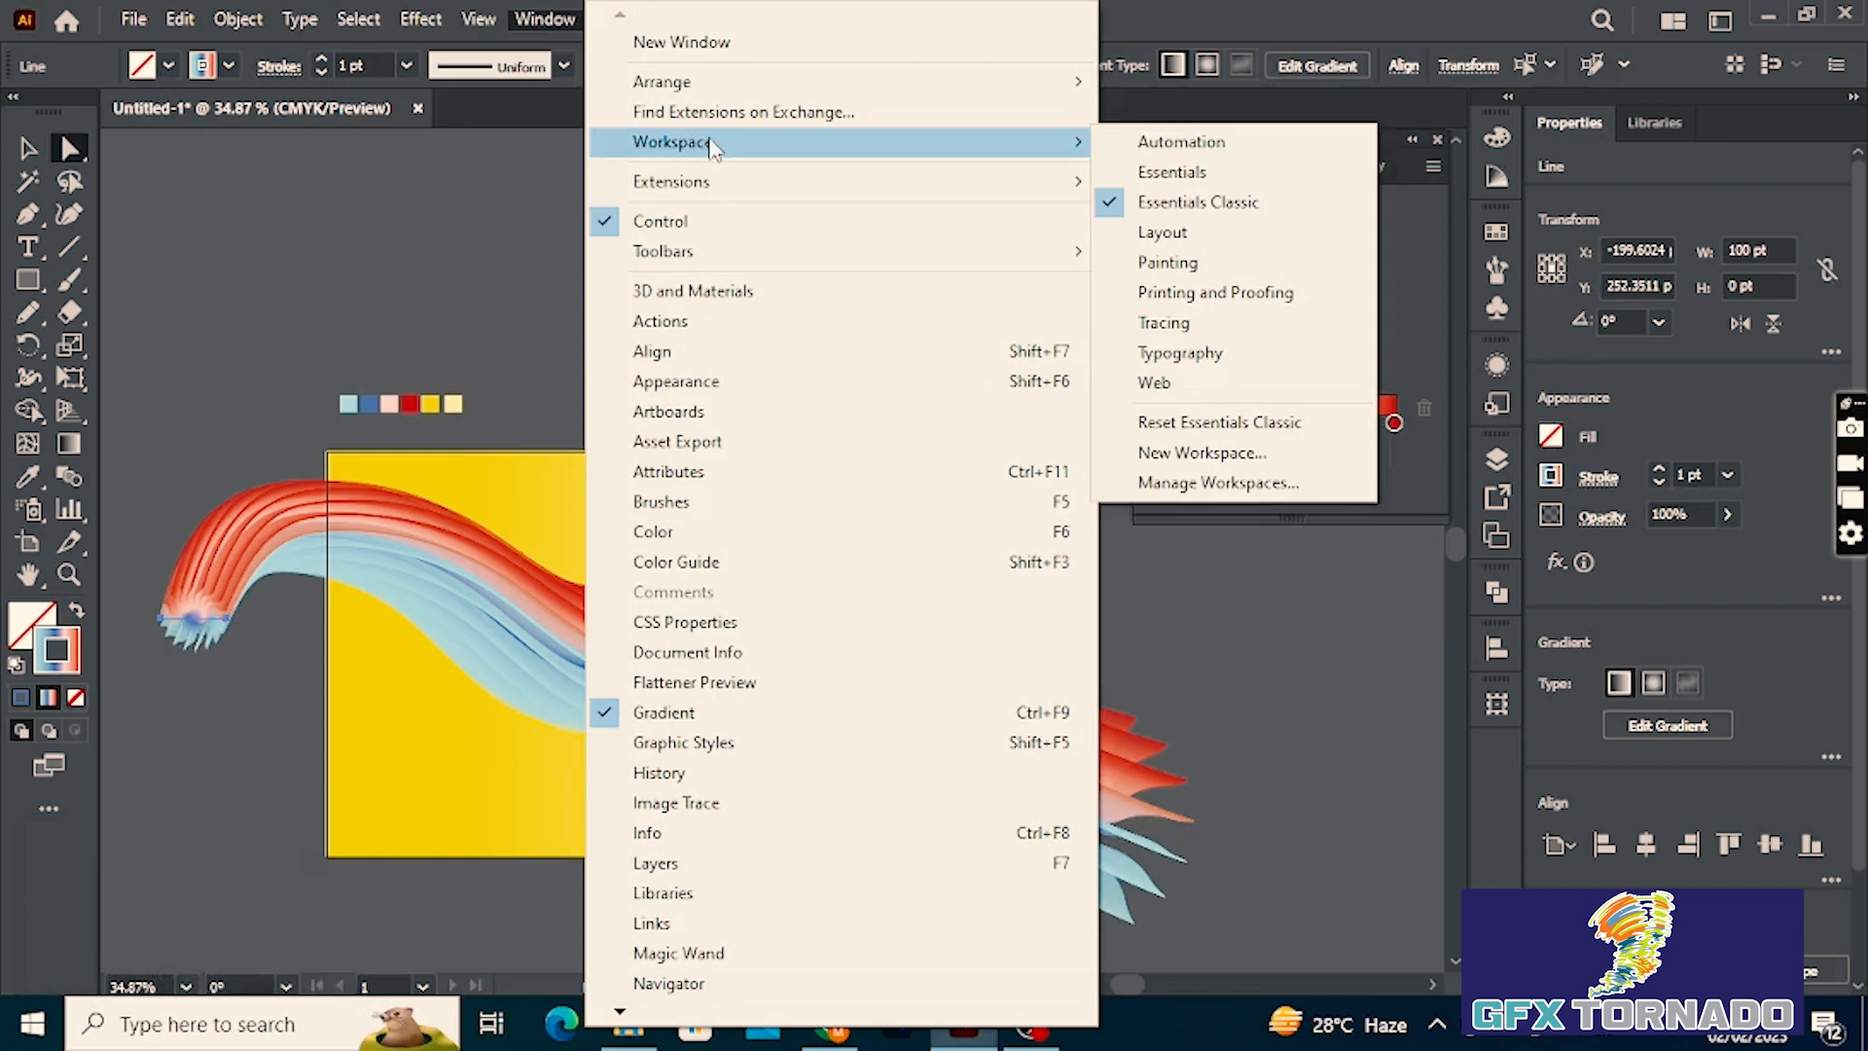
{"action": "mouse_move", "coordinate": [474, 27]}
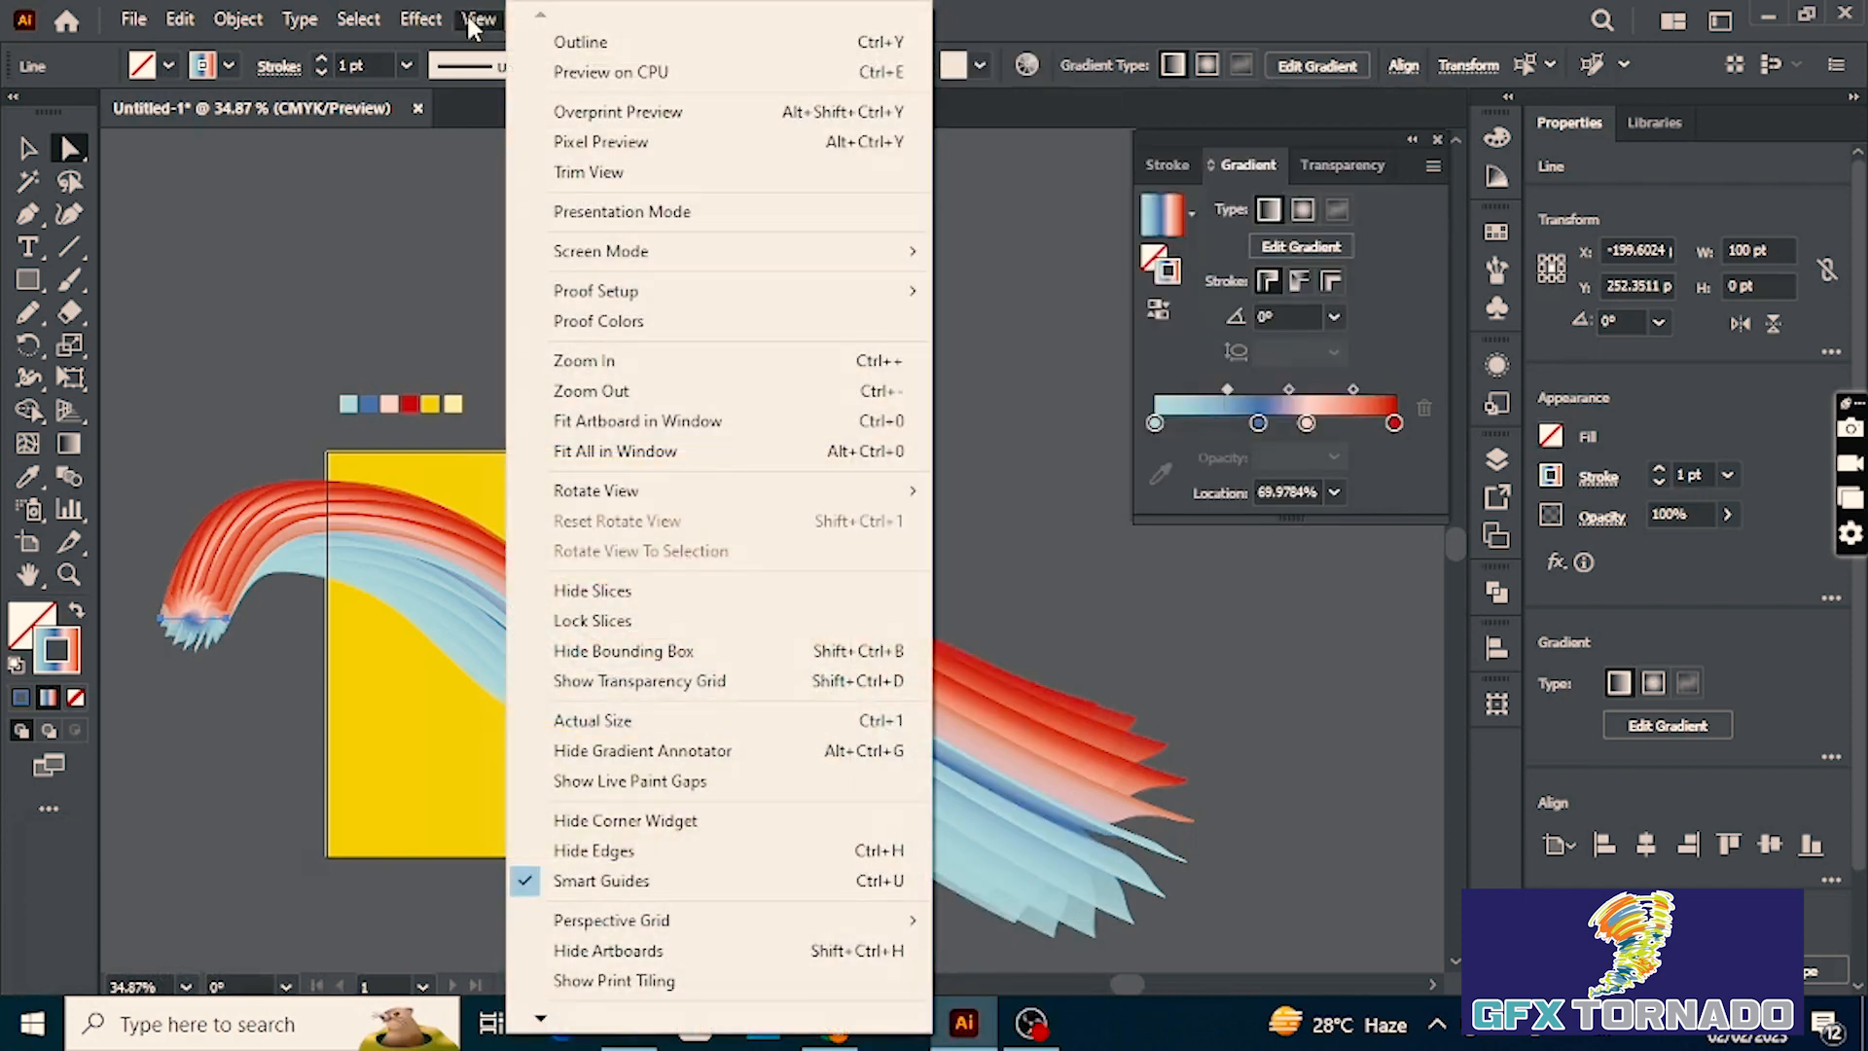
{"action": "left_click", "coordinate": [564, 172]}
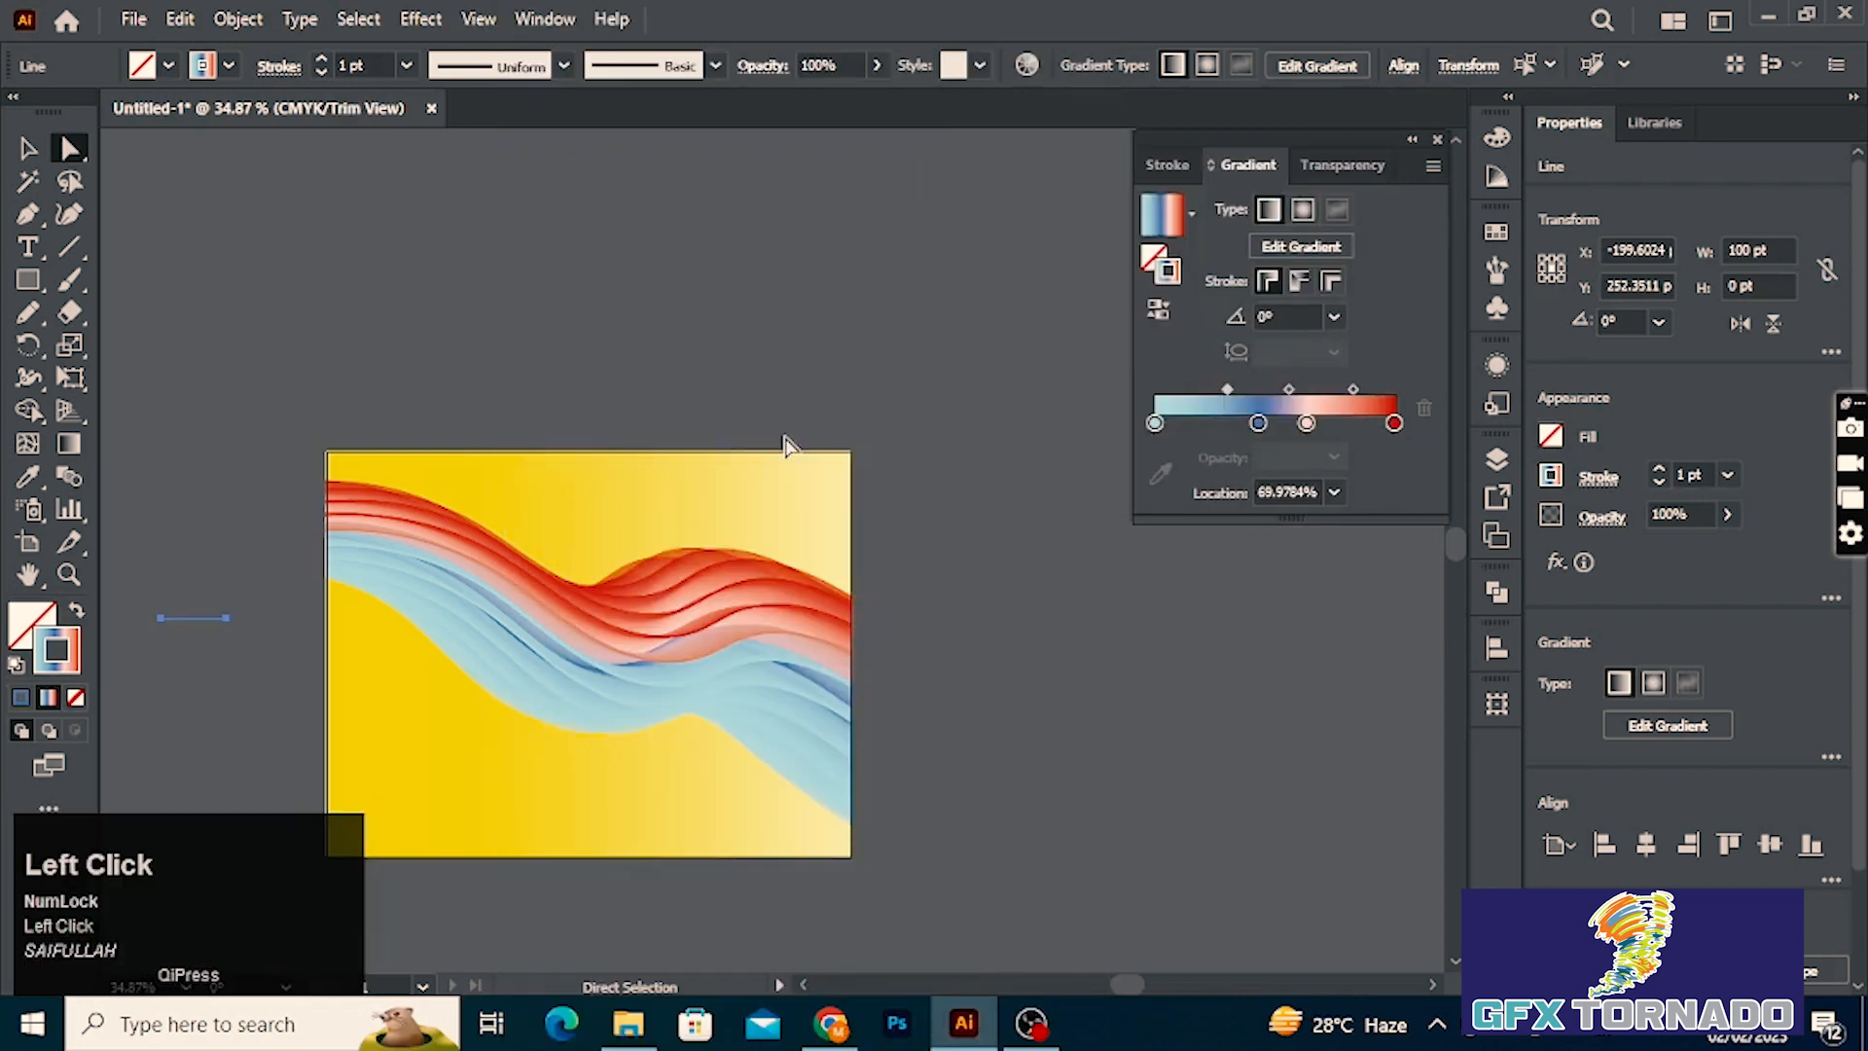
{"action": "left_click", "coordinate": [457, 620], "text": "ctrl"}
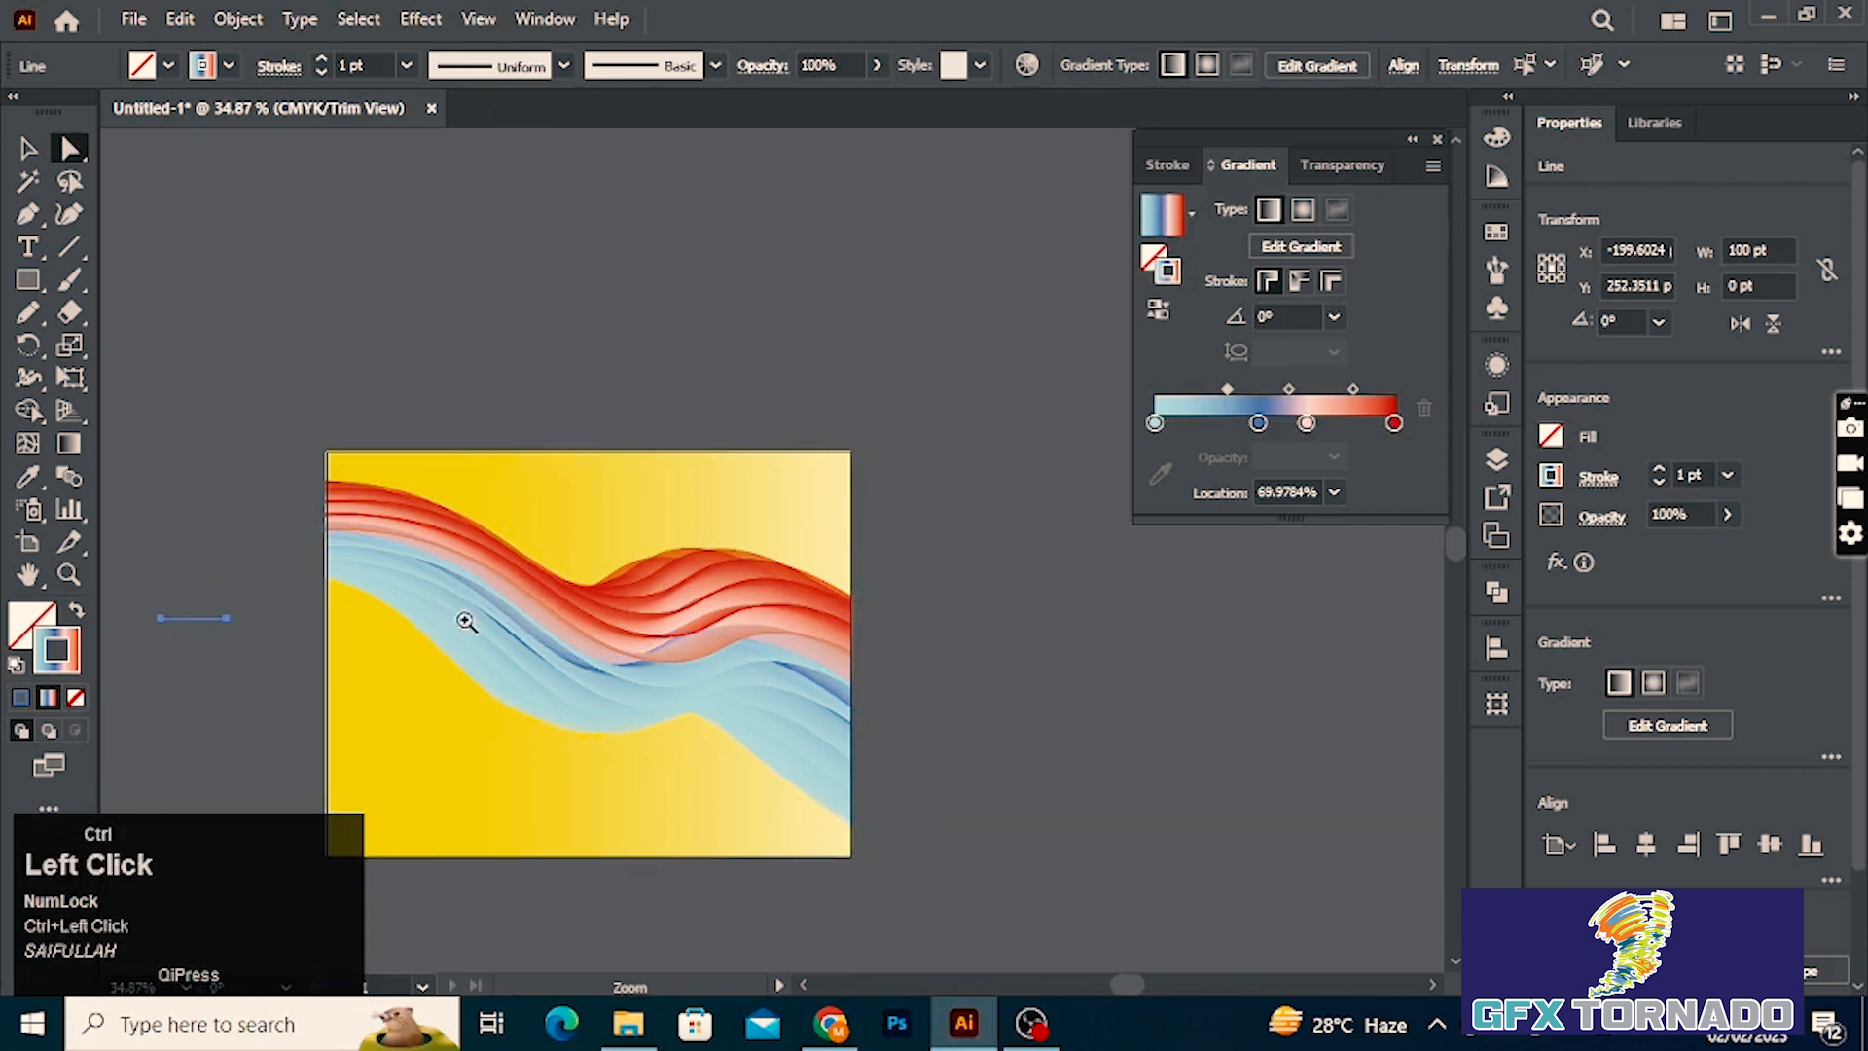
{"action": "key", "text": "ctrl+space"}
{"action": "left_click_drag", "start_coordinate": [545, 652], "coordinate": [877, 601]}
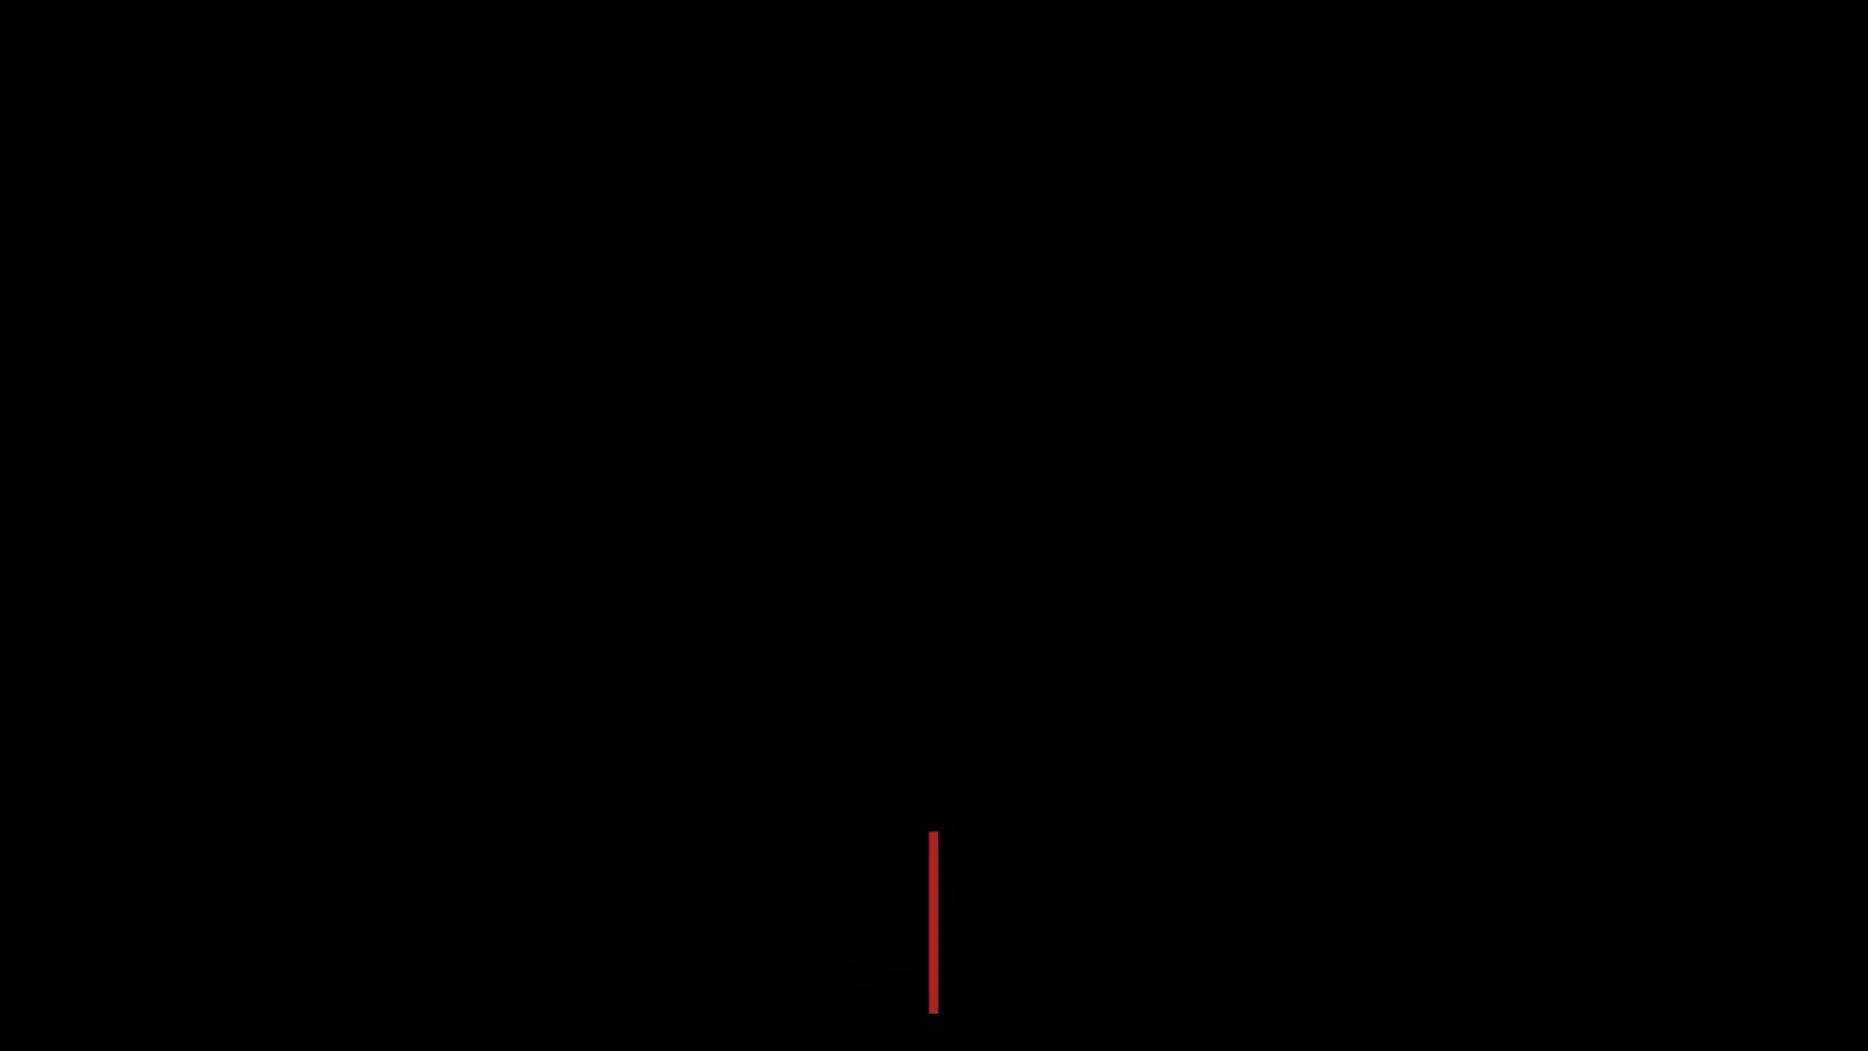